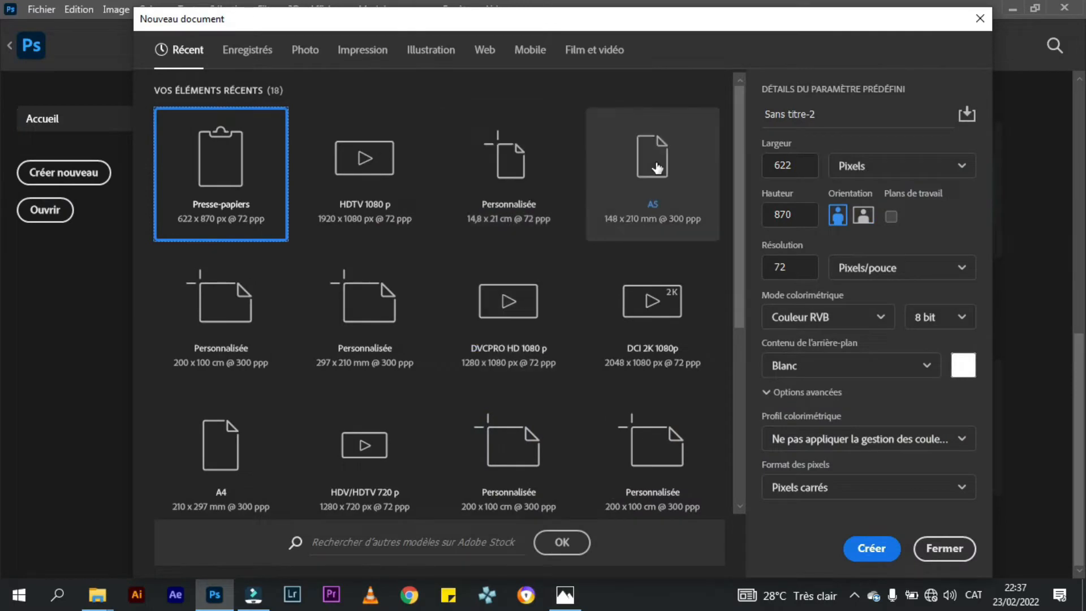
- Create a new A5 portrait document, 148 x 210 mm at 300 ppi, from the recent presets
click(667, 170)
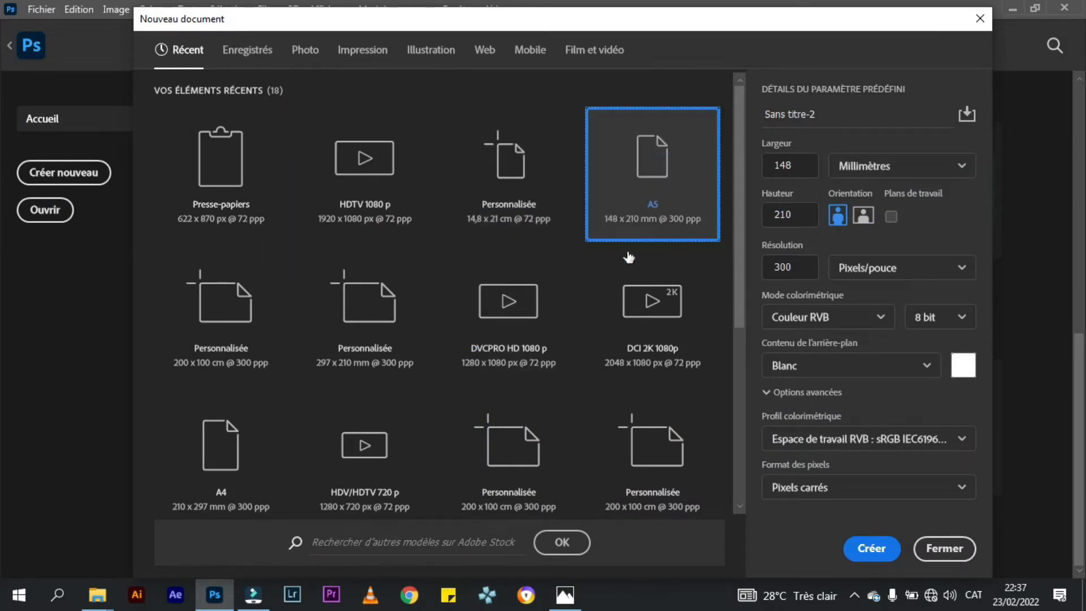
click(872, 548)
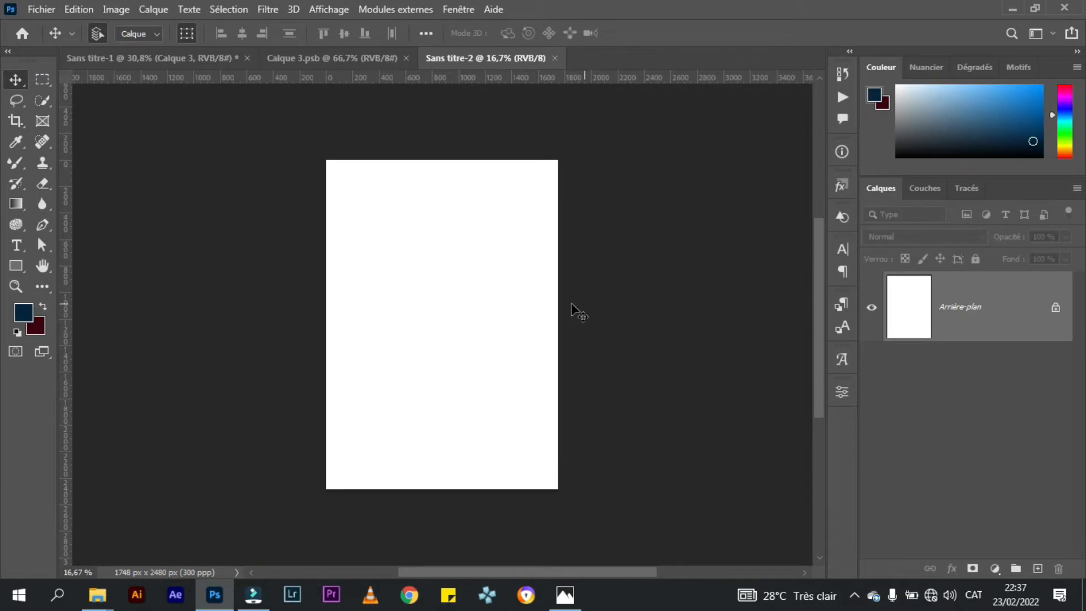
scroll(571, 306, up, 3)
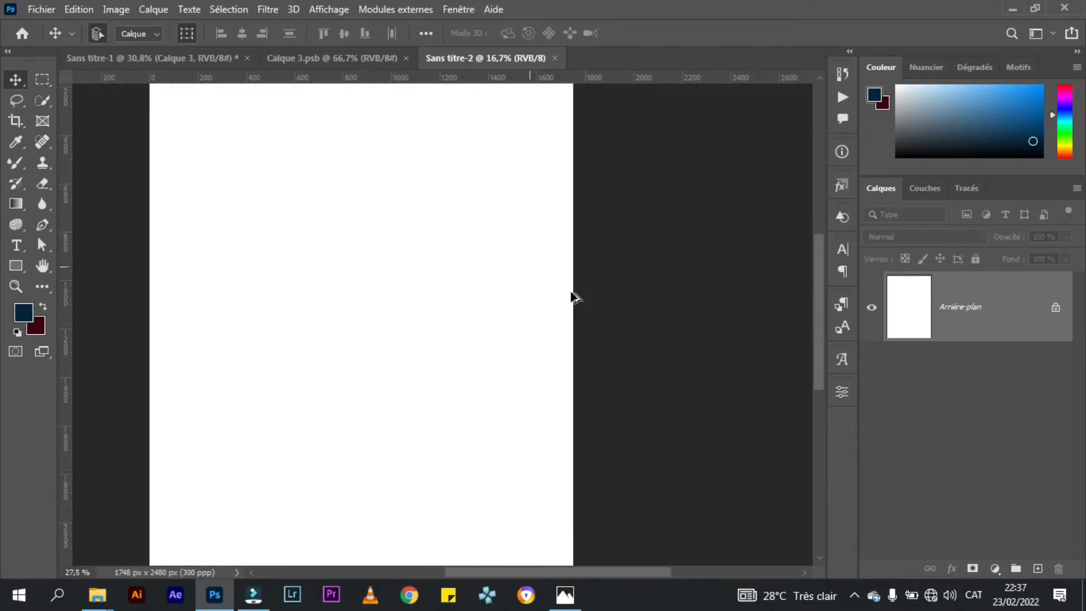
drag(355, 252, 461, 247)
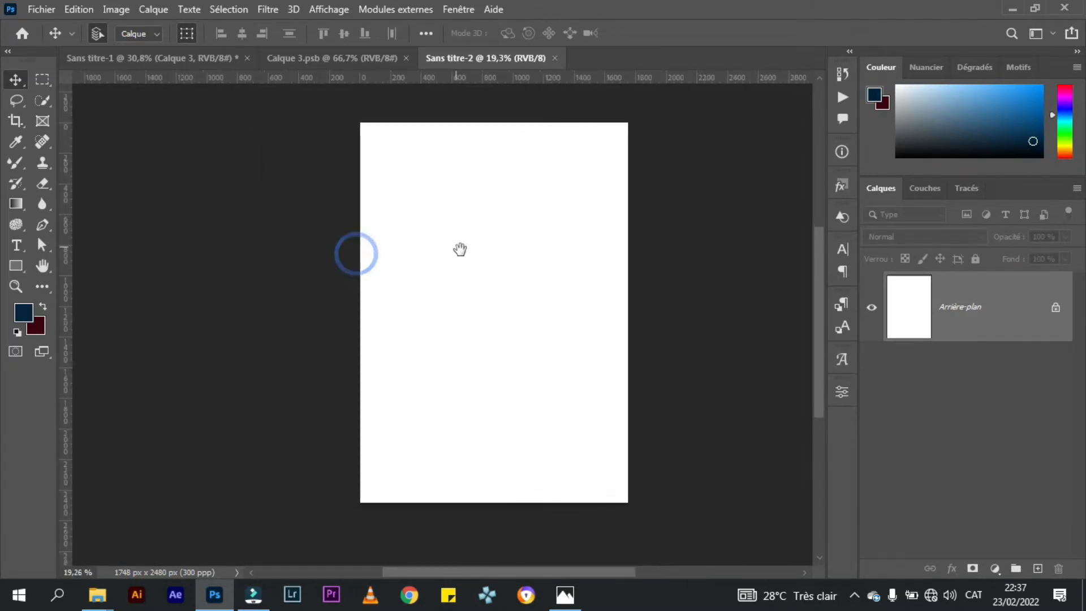
scroll(497, 277, up, 1)
scroll(497, 278, down, 1)
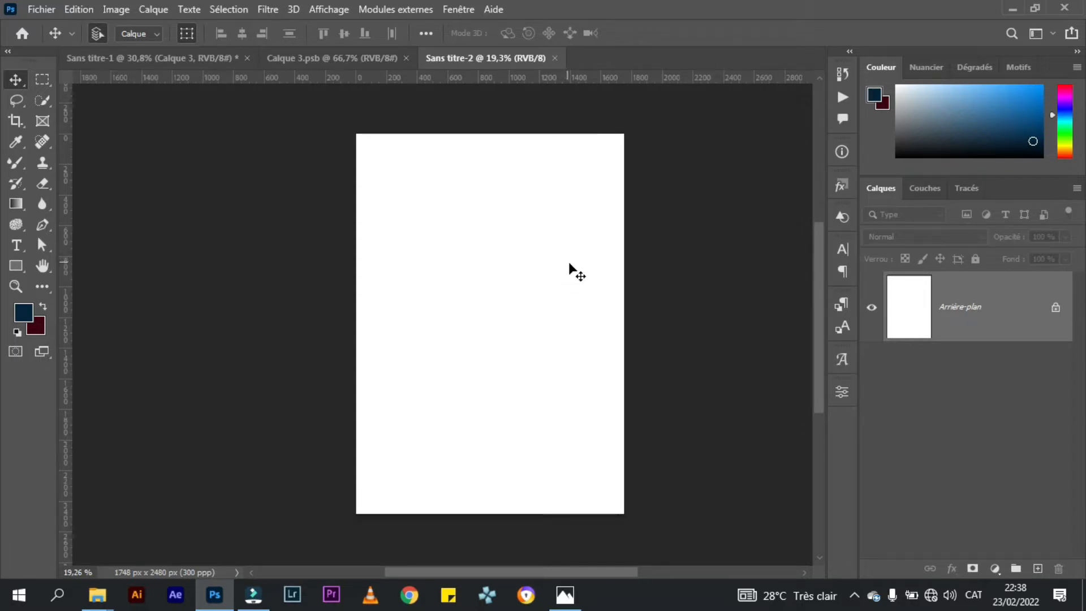
mouse_move(97, 594)
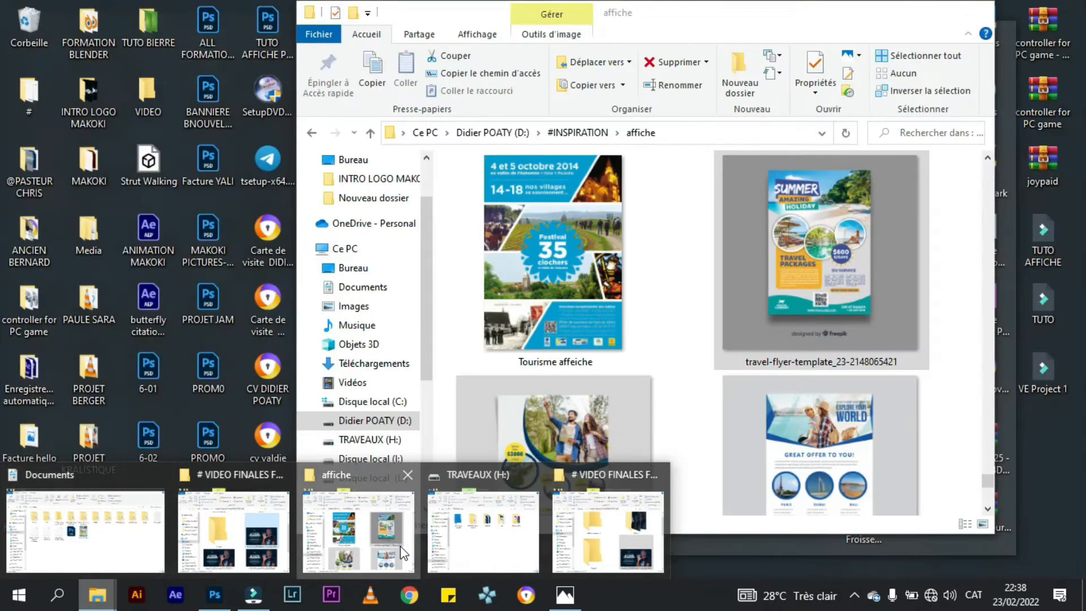
click(403, 551)
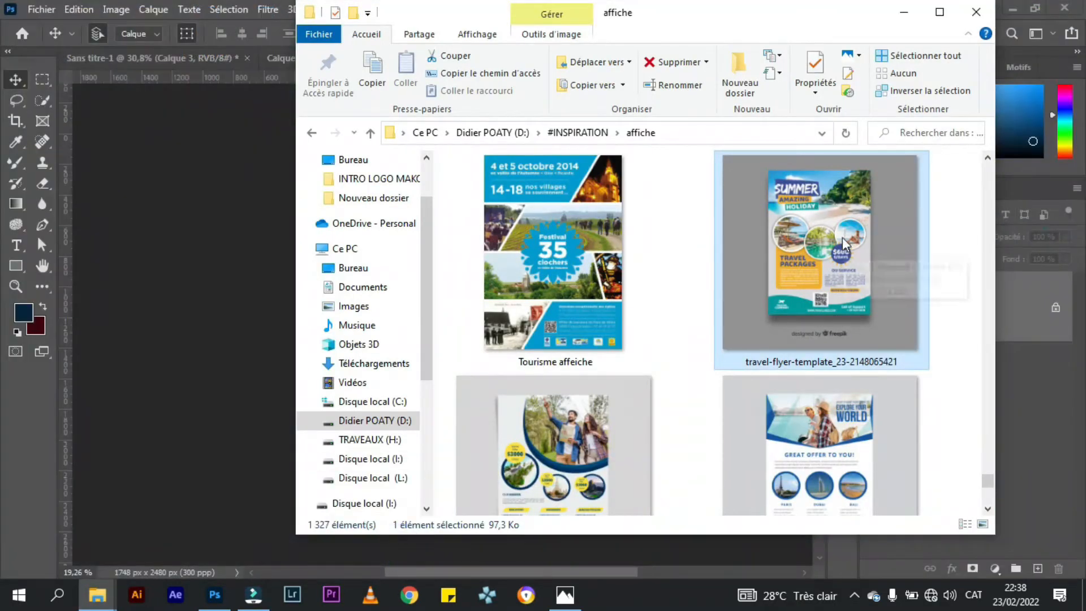
drag(842, 236, 439, 367)
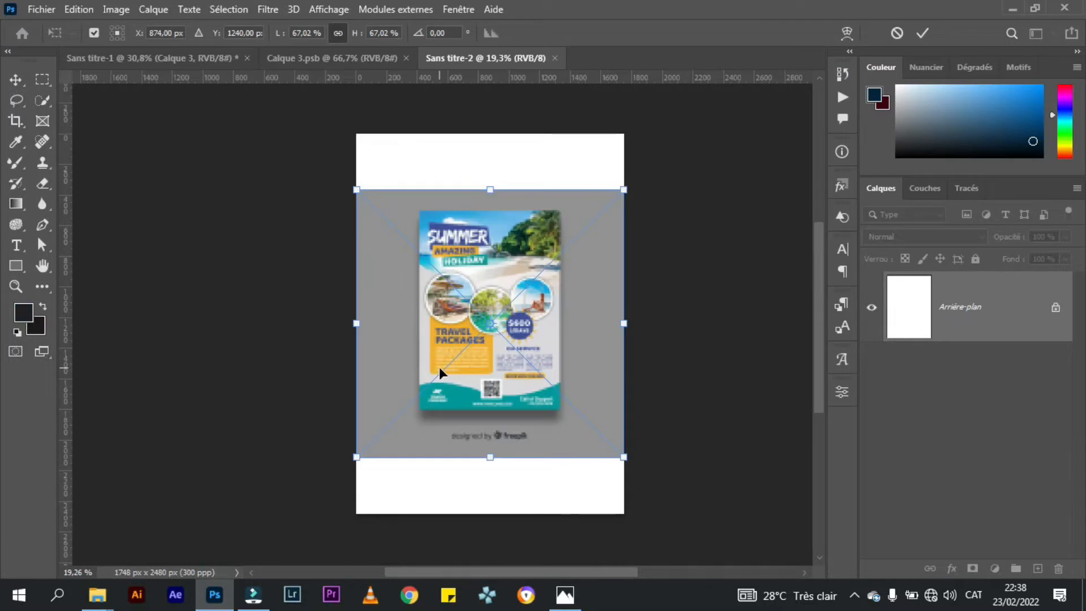
click(922, 33)
- Enlarge the placed flyer image proportionally and position it so the flyer artwork fills the whole page, without rotation
drag(621, 322, 743, 341)
drag(547, 218, 552, 236)
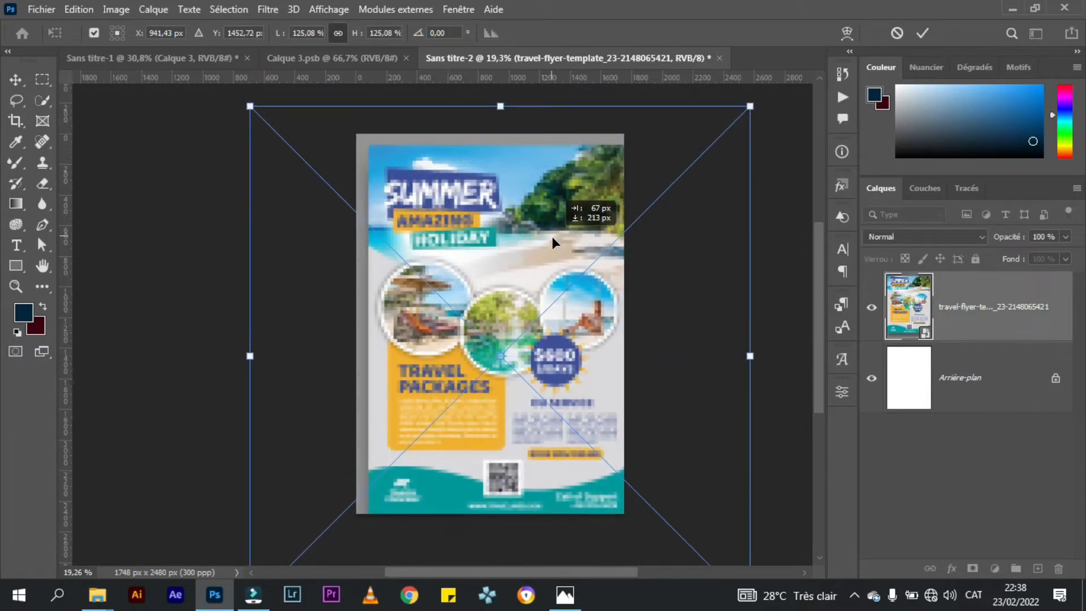
drag(500, 108, 505, 94)
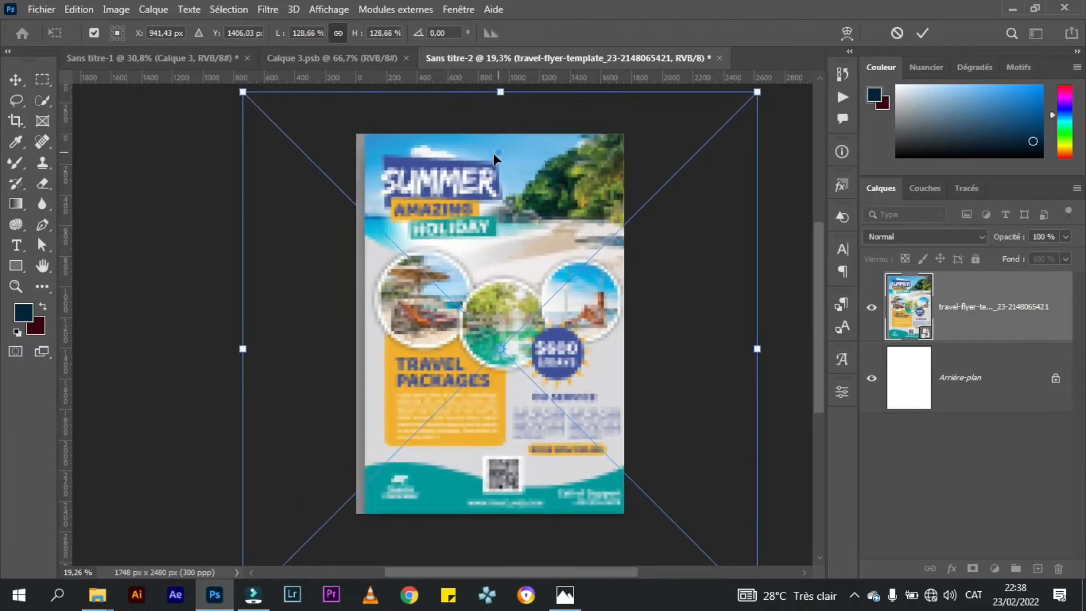
drag(496, 154, 485, 155)
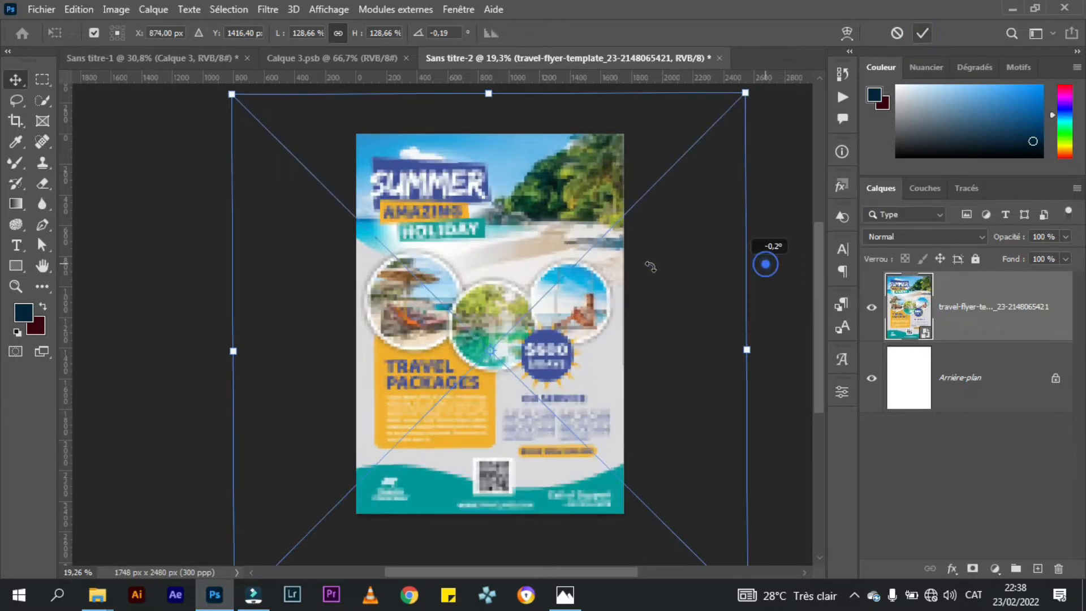
drag(766, 259, 618, 259)
key(ctrl+z)
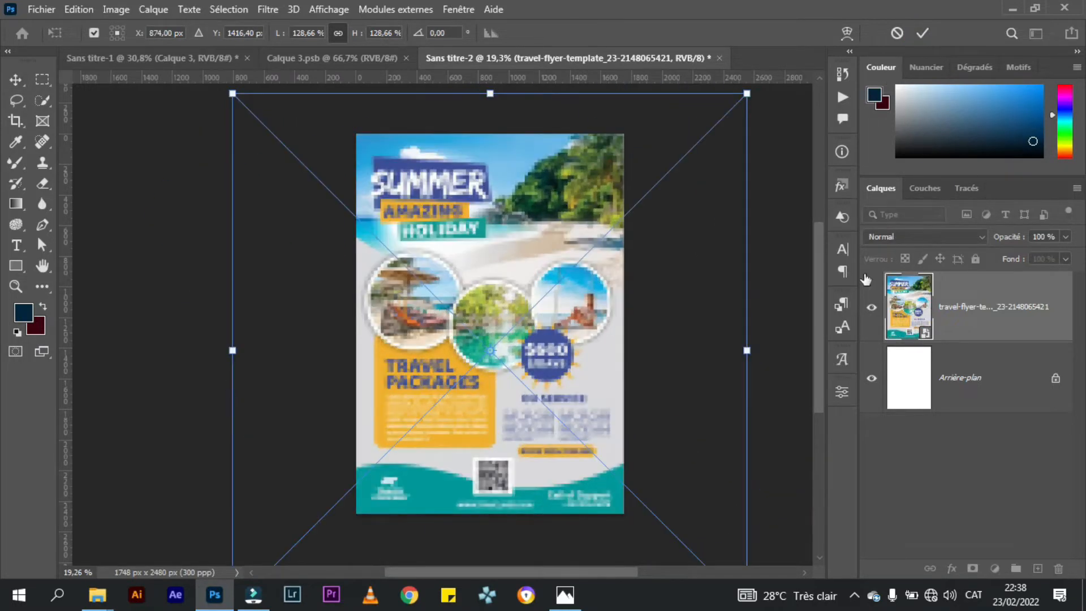
drag(759, 358, 741, 351)
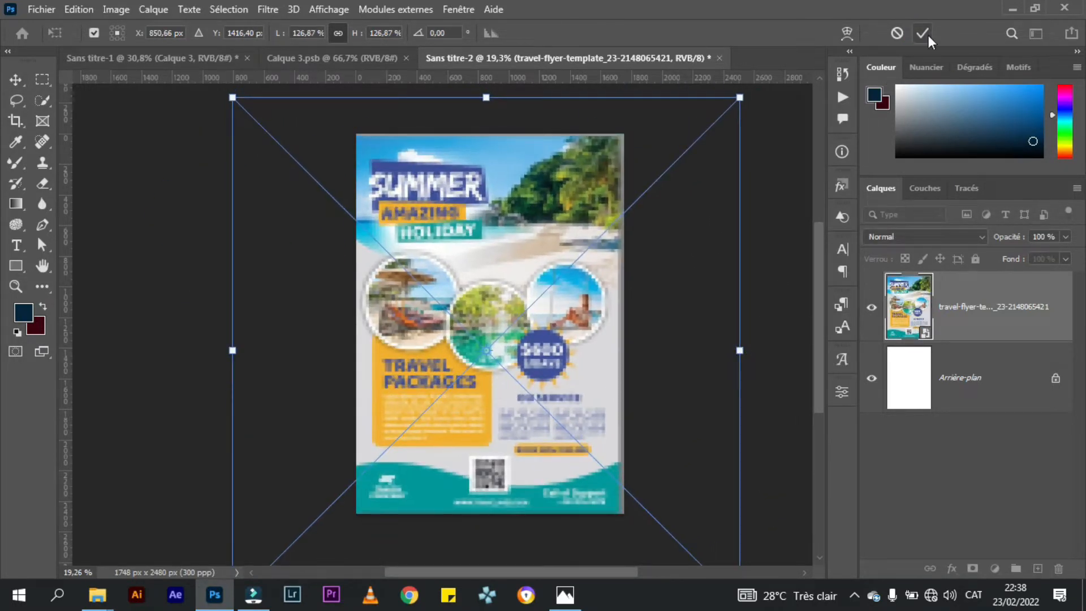
click(922, 33)
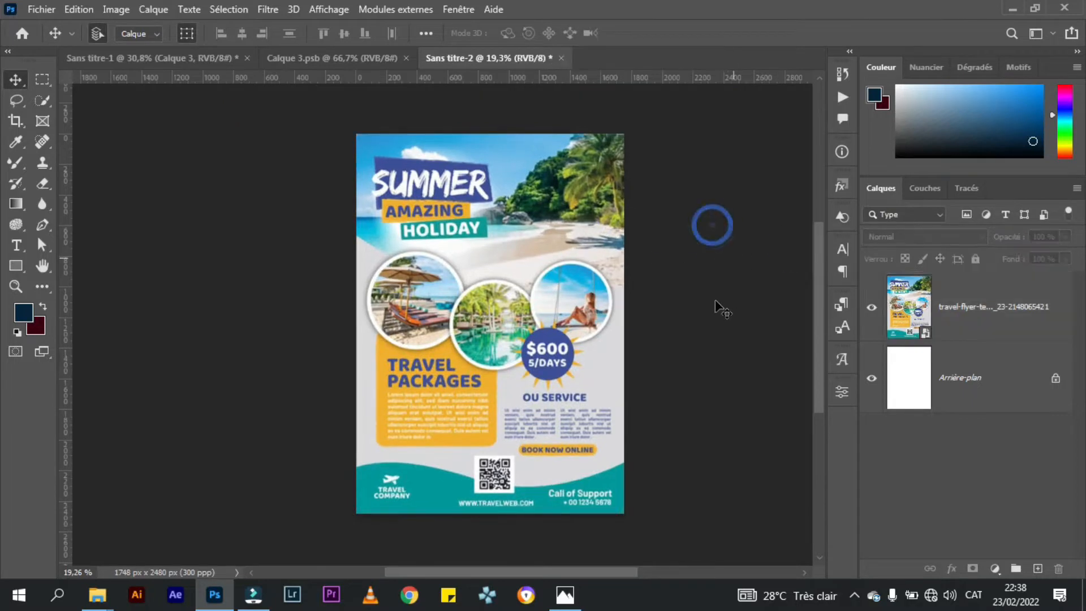
scroll(629, 286, up, 3)
scroll(629, 286, down, 4)
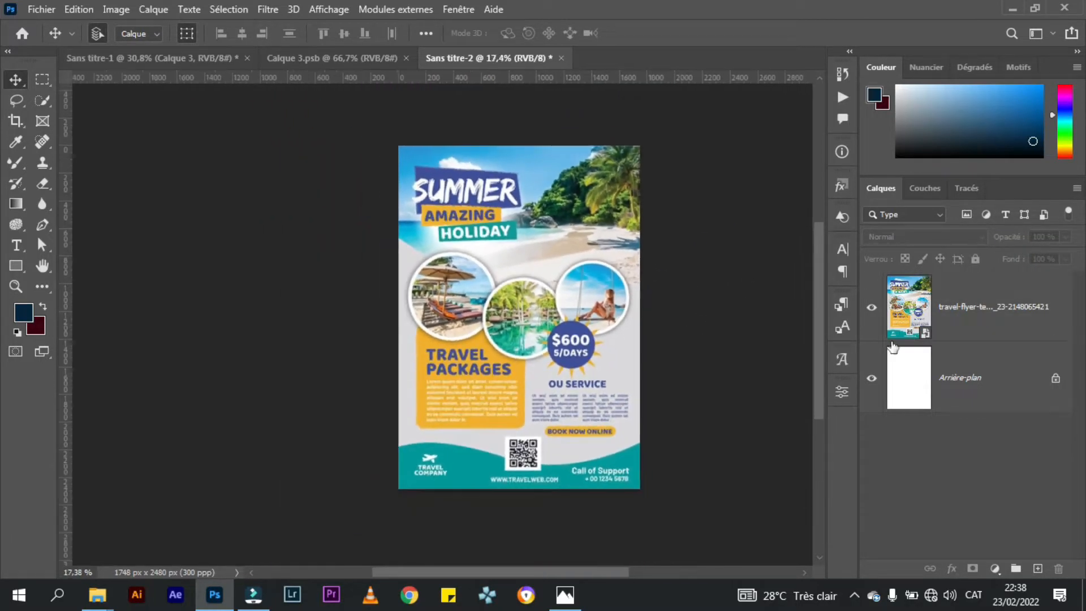
scroll(622, 260, up, 2)
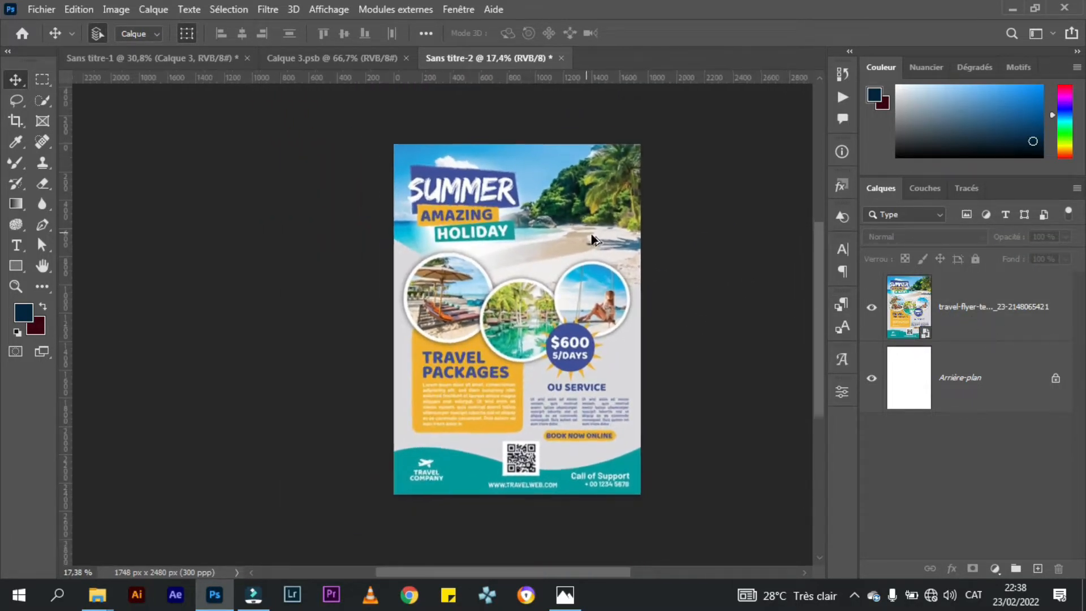
scroll(577, 218, up, 1)
scroll(577, 218, down, 2)
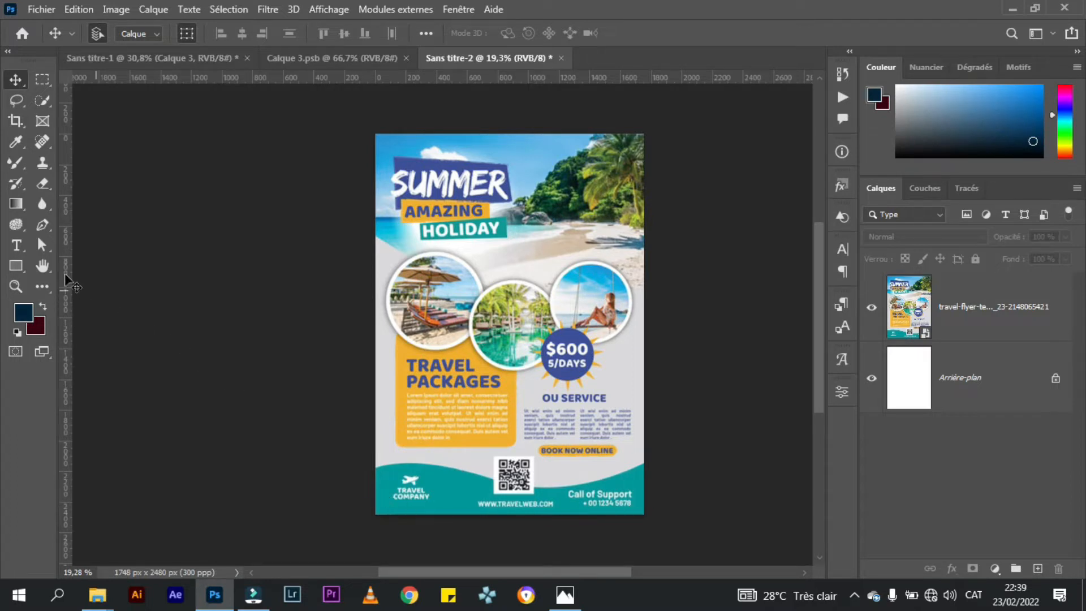
- Sample the teal of the flyer's footer wave and make it the background colour
click(42, 224)
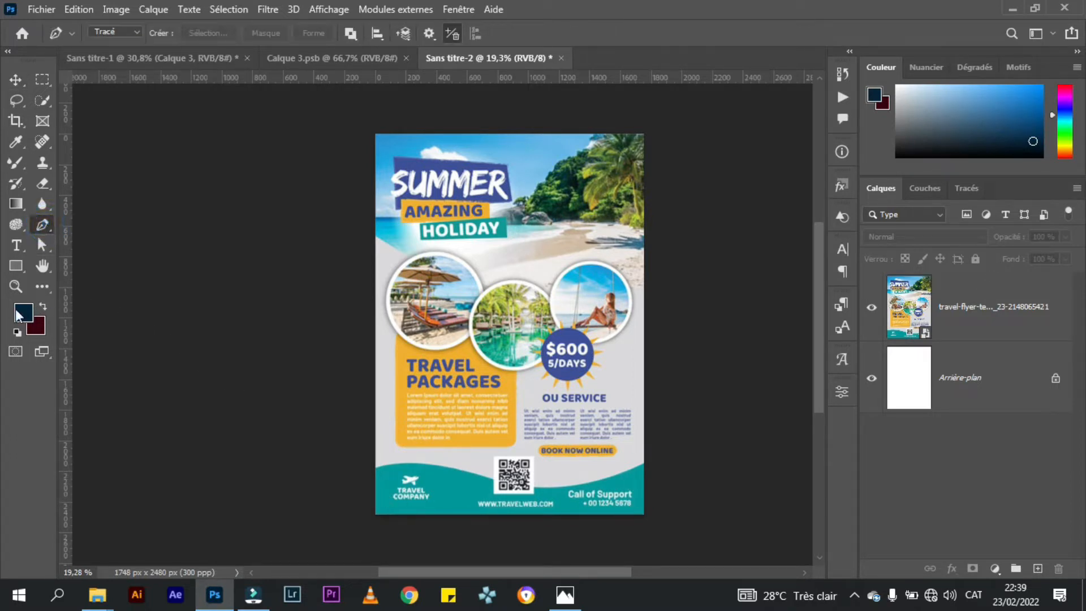
click(17, 141)
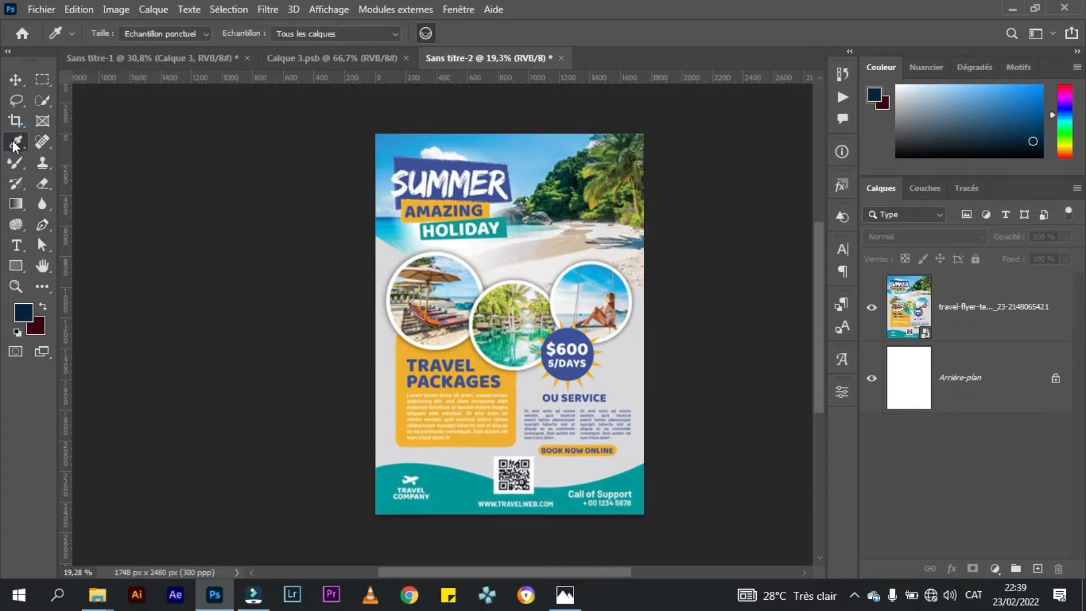
click(447, 479)
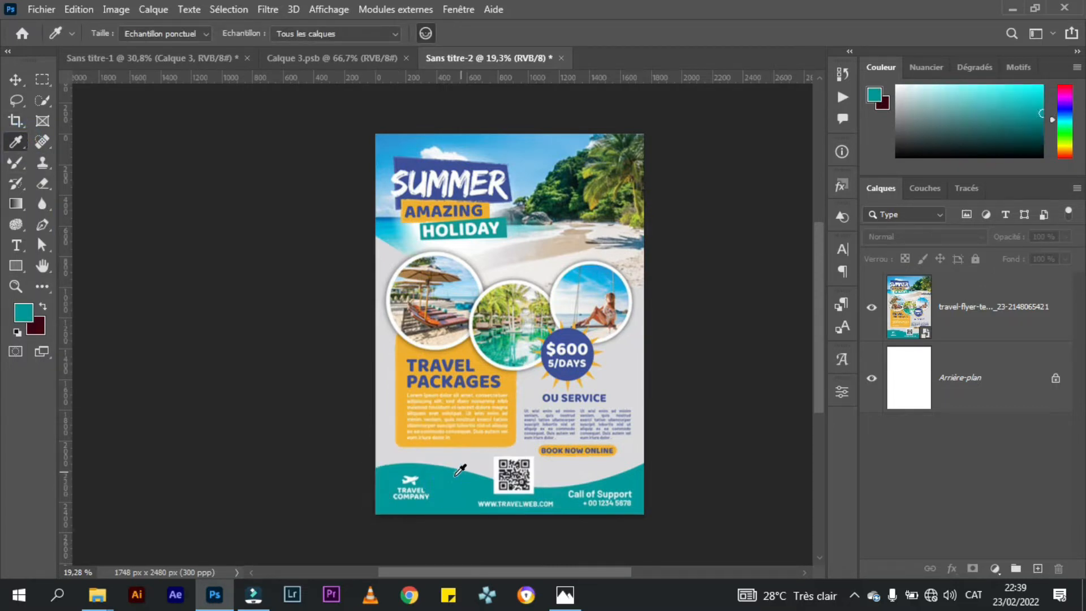
click(41, 308)
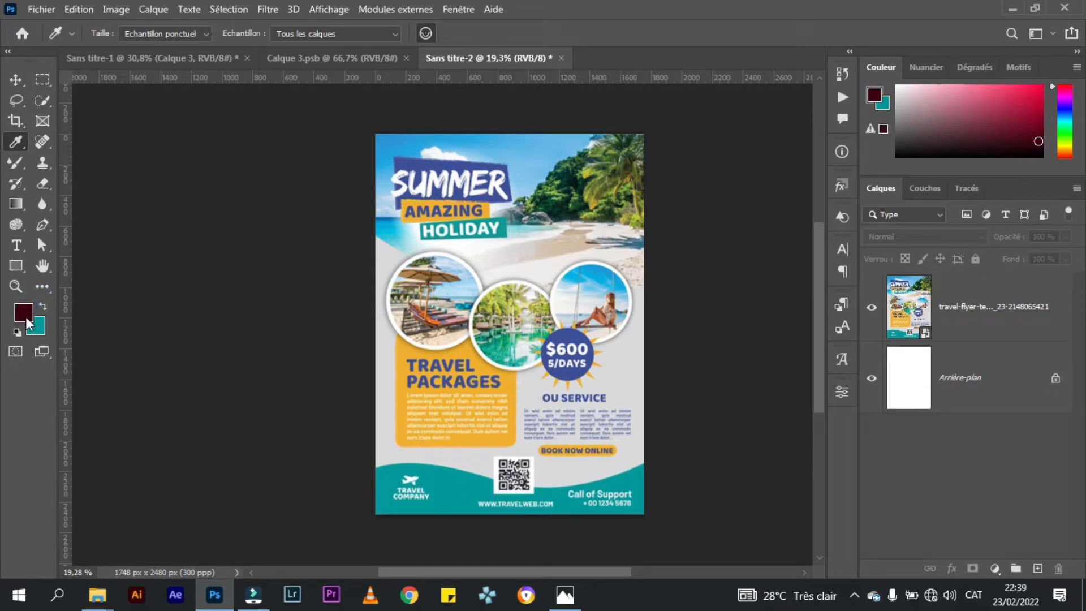
- Sample the orange of the flyer's Travel Packages box as the foreground colour
click(25, 317)
click(992, 320)
click(482, 367)
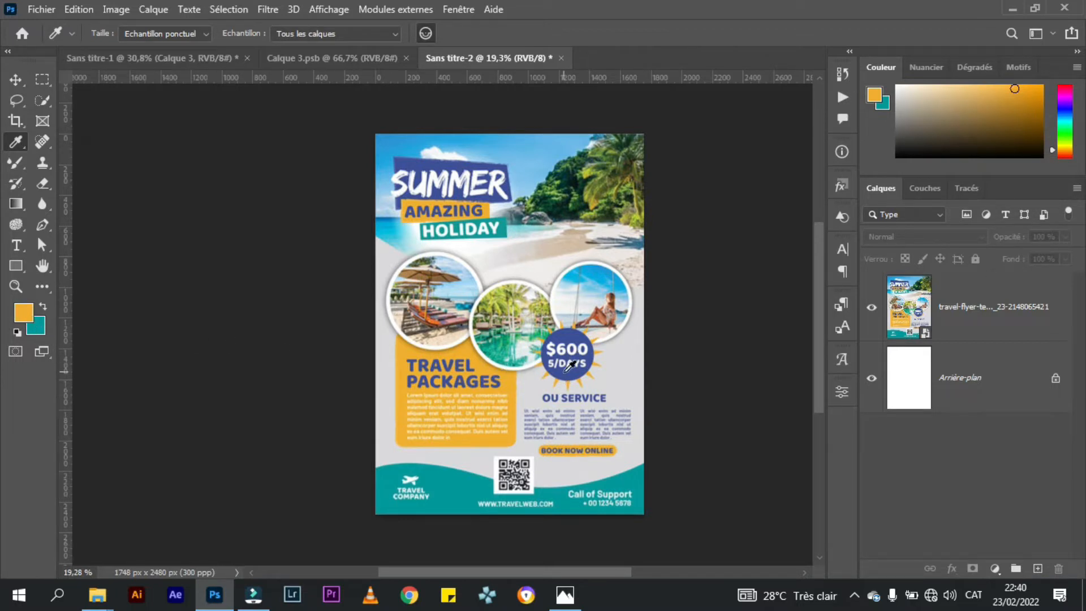
- Trace the flyer's wavy footer with the Pen tool in Shape (Forme) mode as a closed shape about 2048 x 611 px, extending past the page edges
click(43, 226)
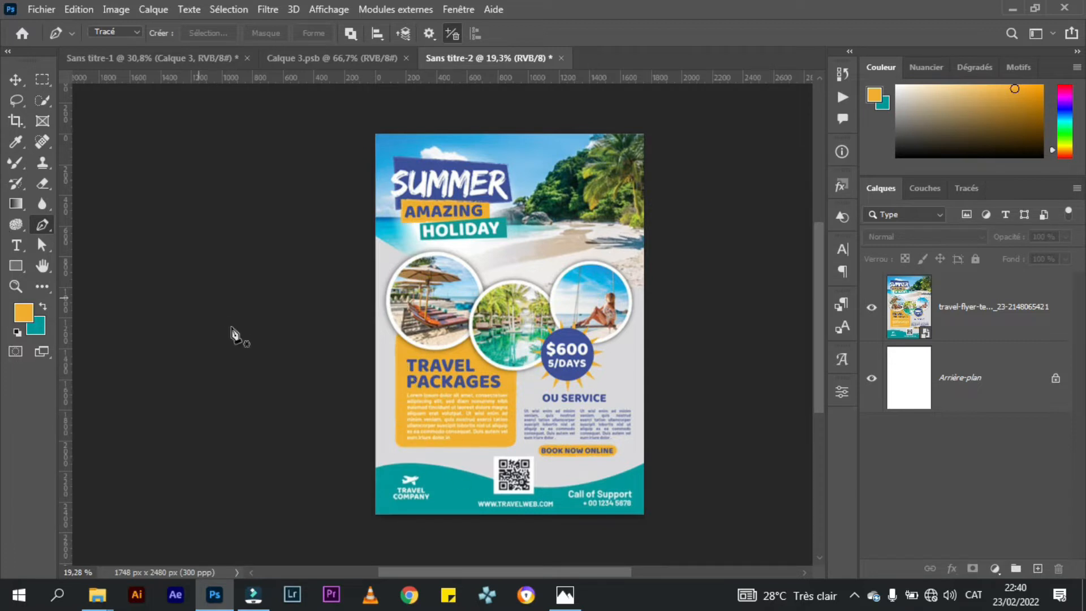
click(134, 34)
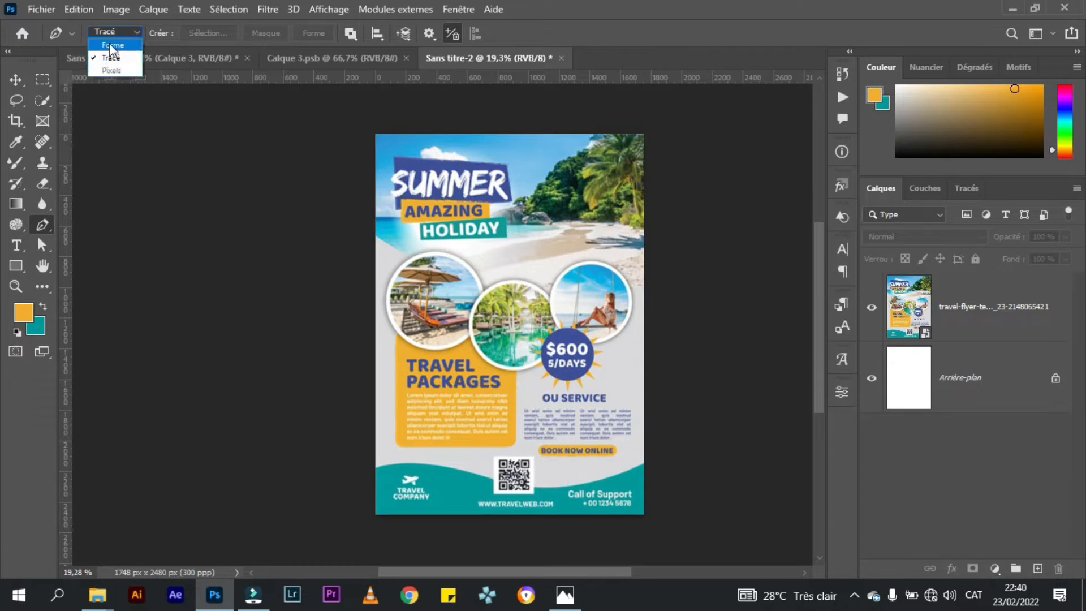
click(112, 45)
click(370, 471)
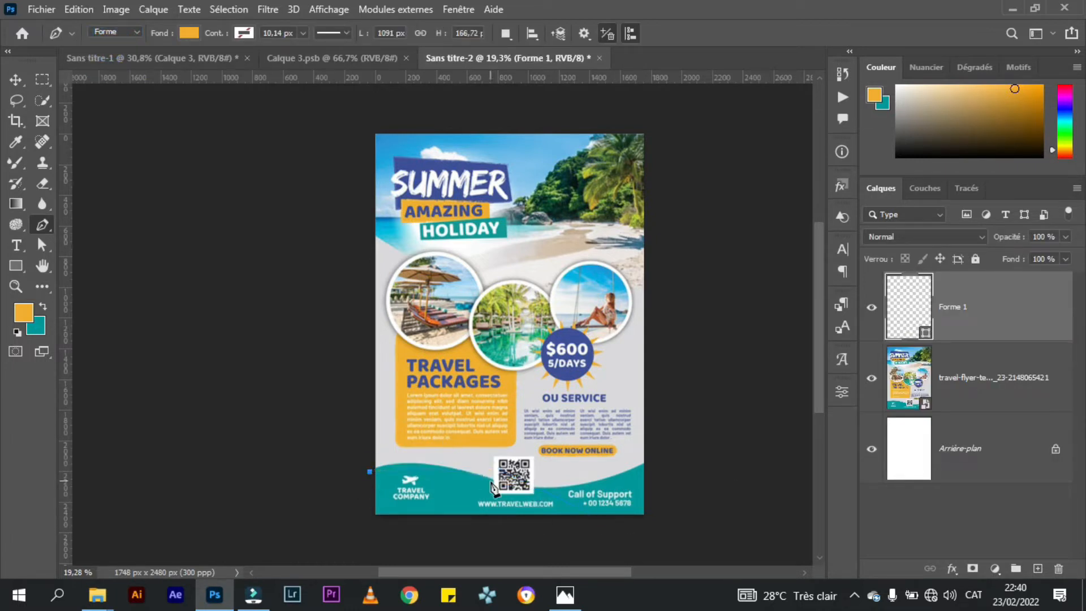
drag(490, 479, 567, 503)
drag(644, 462, 721, 421)
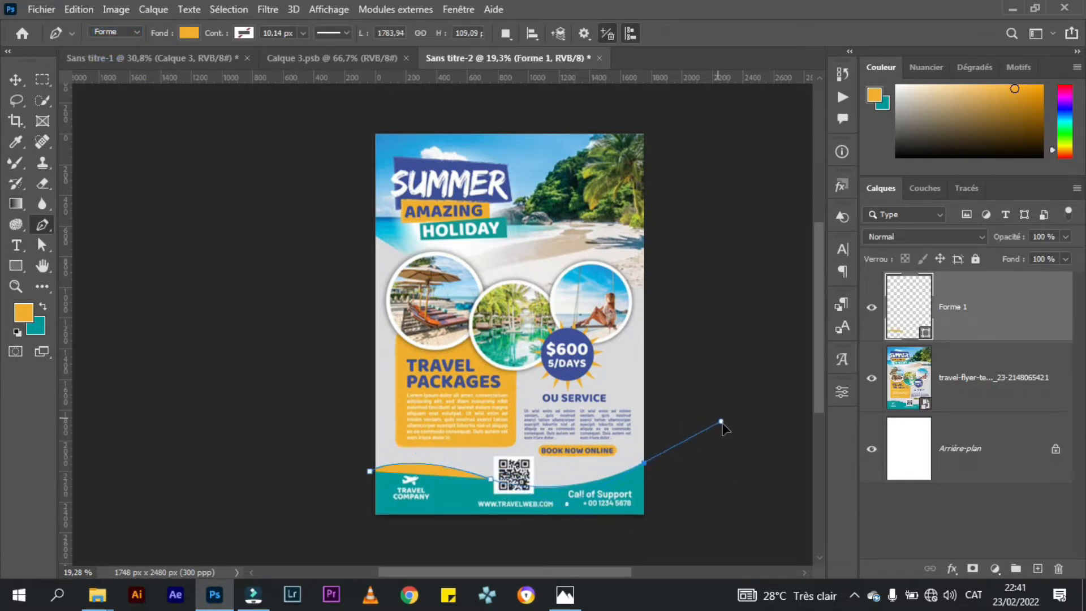
click(671, 555)
click(356, 555)
click(370, 471)
key(v)
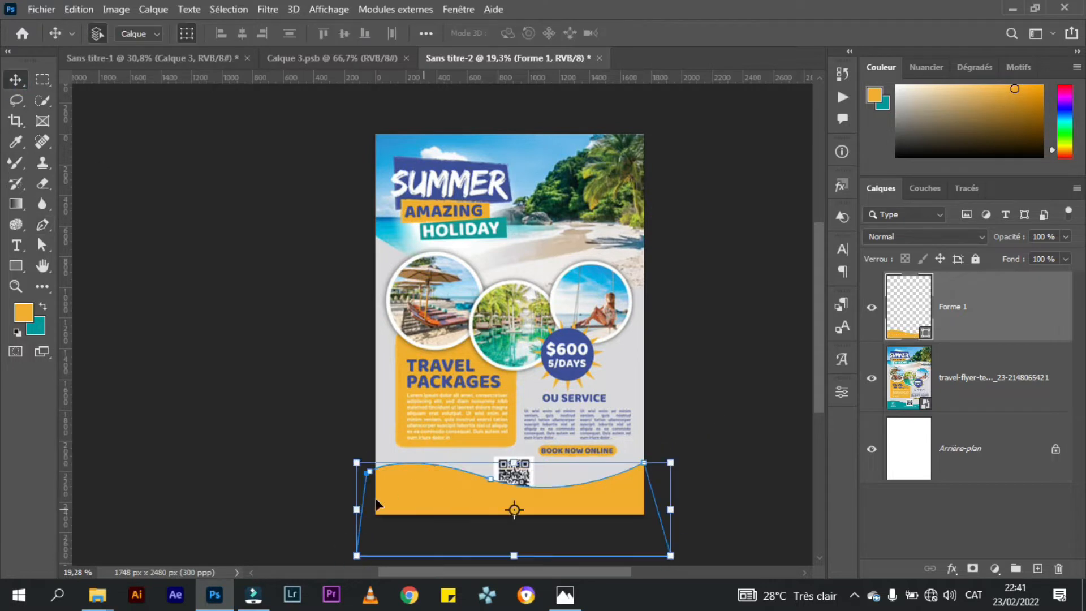
- Change the wavy footer shape's fill to the teal background colour, 00989b
double_click(926, 334)
click(37, 325)
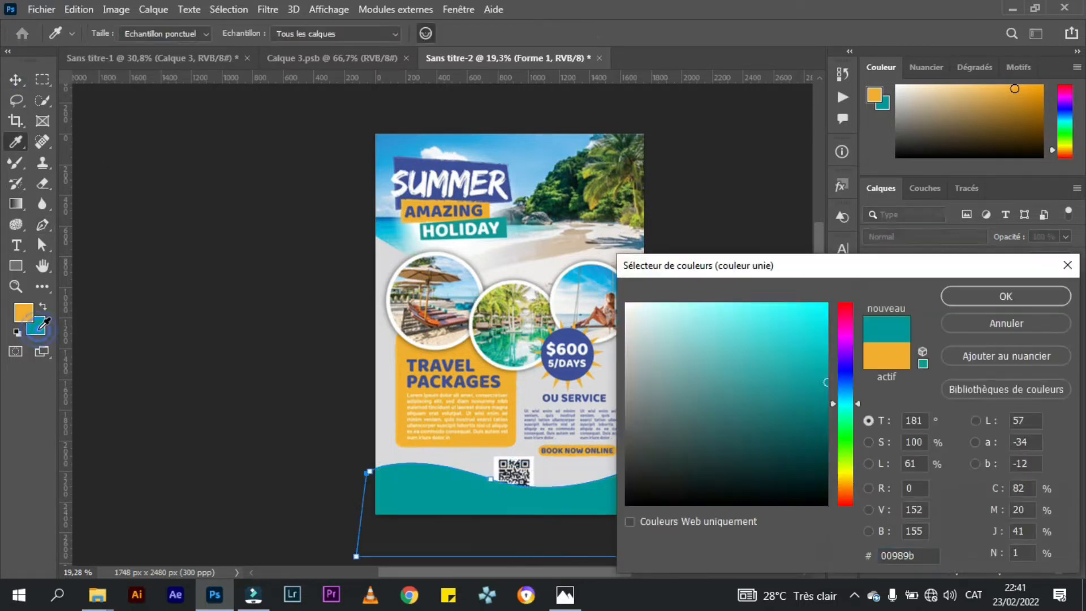
click(995, 296)
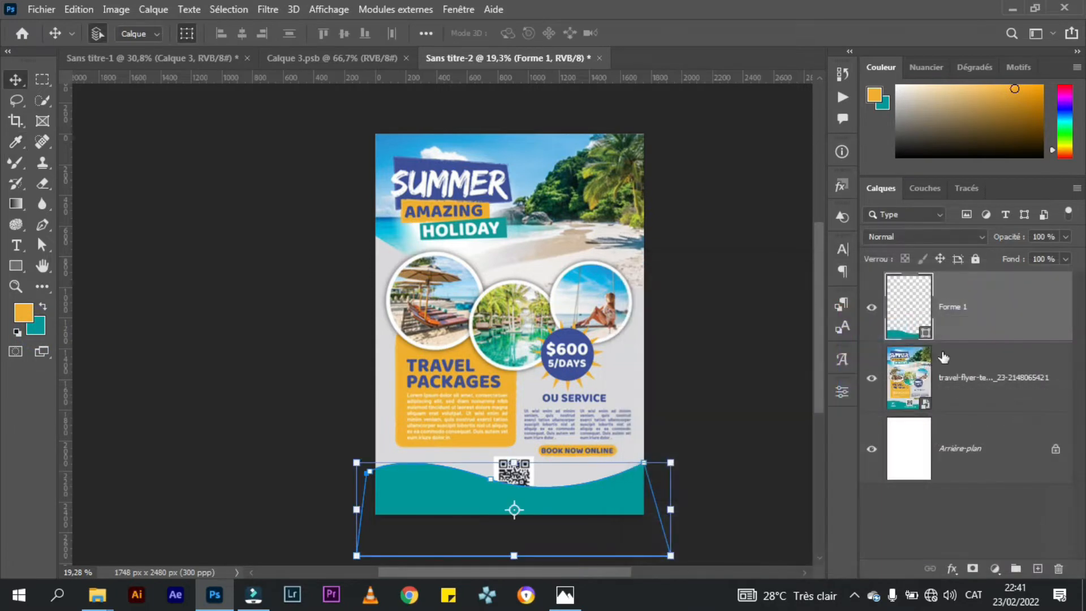
- Compare the traced footer with the reference by hiding and showing the flyer layer and the Forme 1 layer in turn
click(871, 378)
click(761, 379)
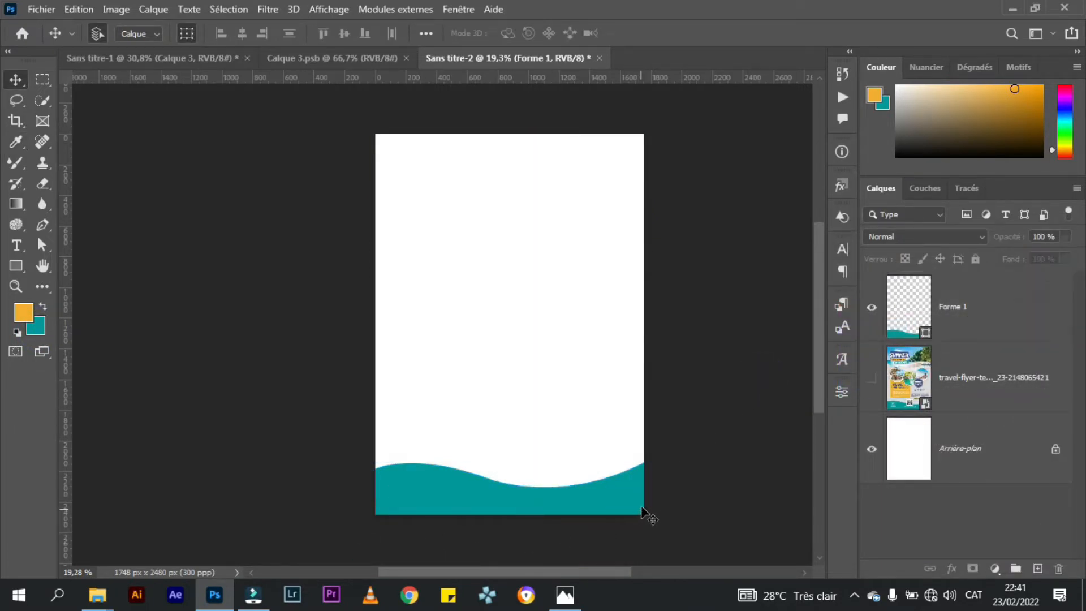
click(872, 378)
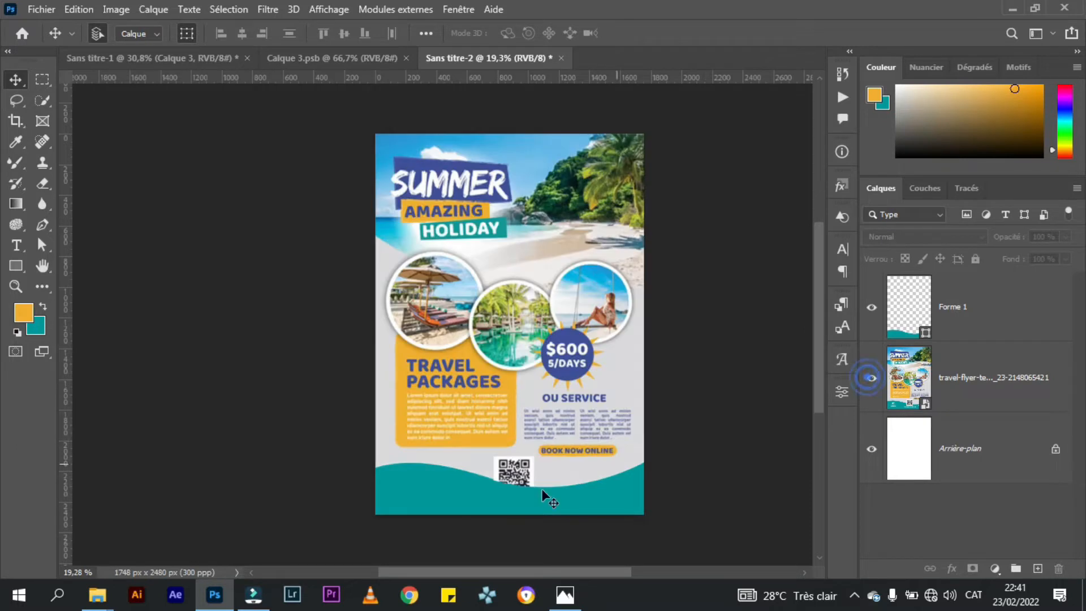
click(872, 308)
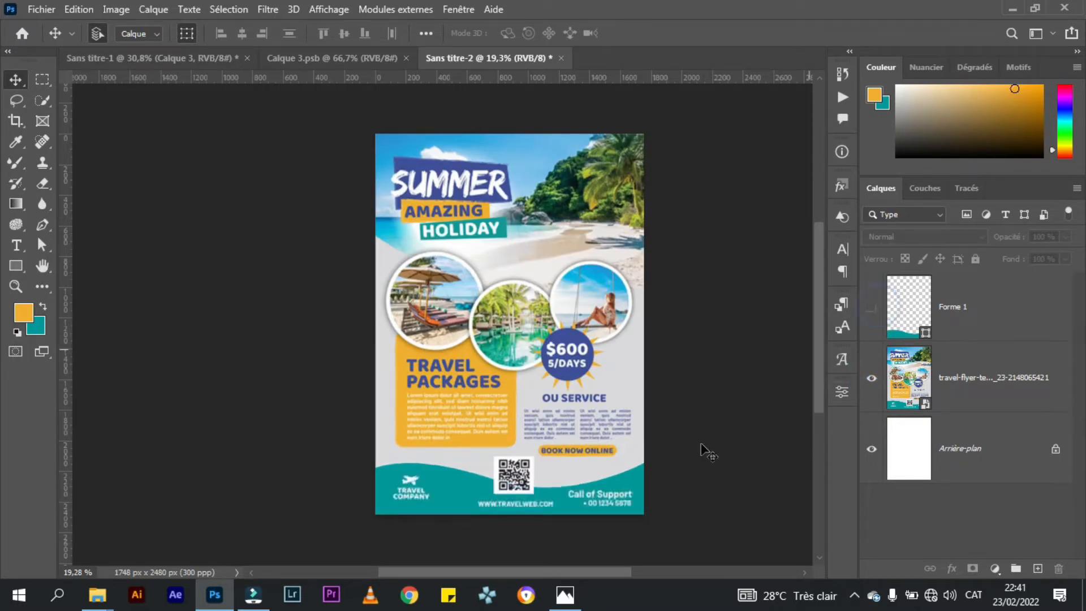
click(872, 307)
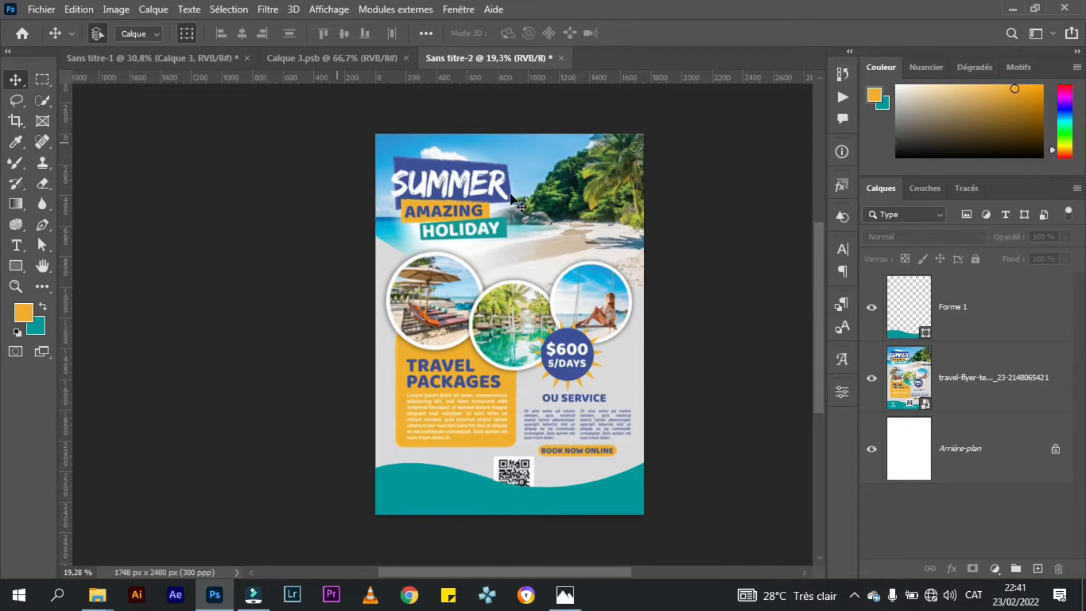
- Trace the flyer's light-grey lower area above the flyer layer as a closed Pen shape with a curved upper edge, extending past the page edges
click(1045, 363)
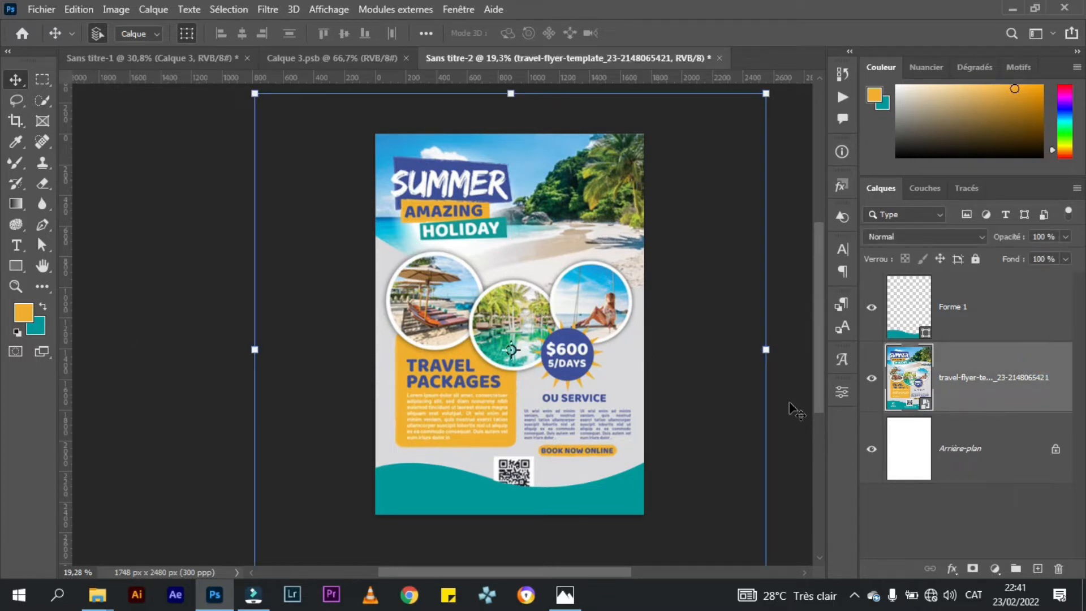
click(42, 225)
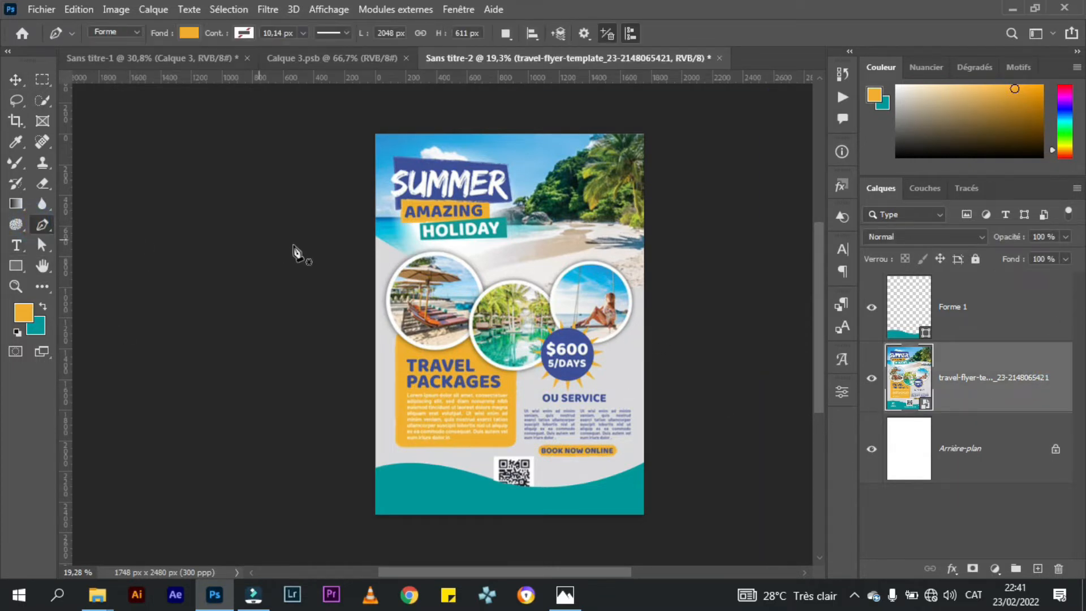
click(373, 228)
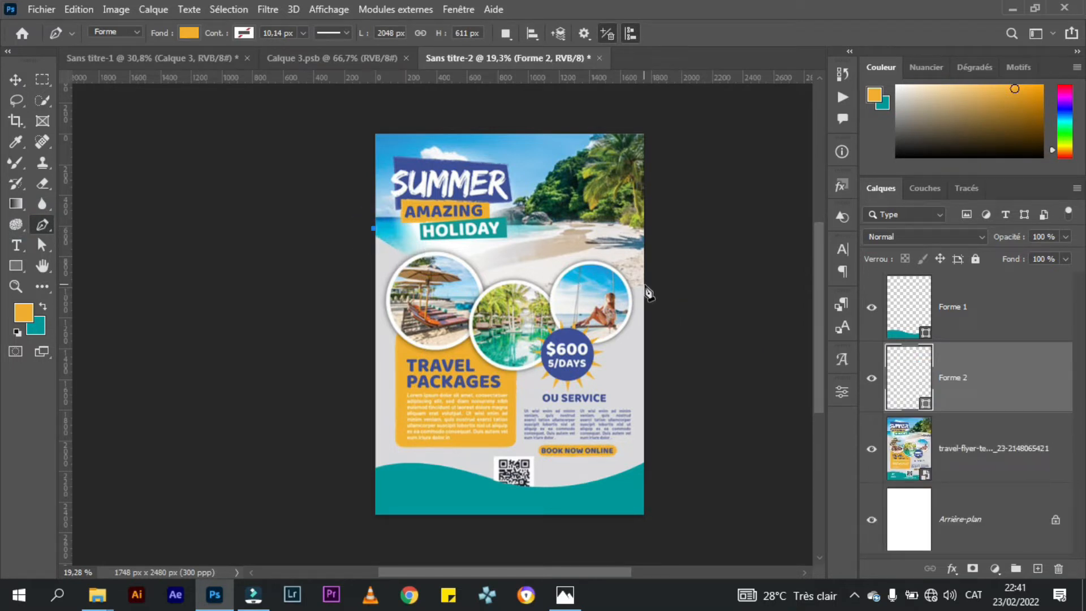
mouse_move(645, 284)
mouse_down()
mouse_move(814, 231)
mouse_move(835, 249)
mouse_move(712, 282)
mouse_up()
click(480, 531)
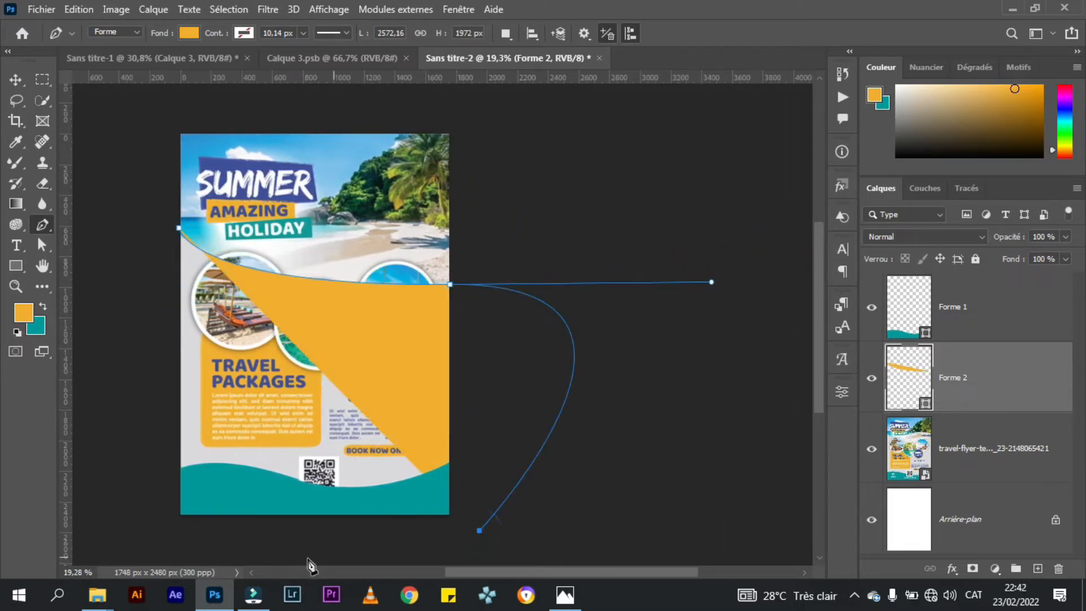
click(352, 330)
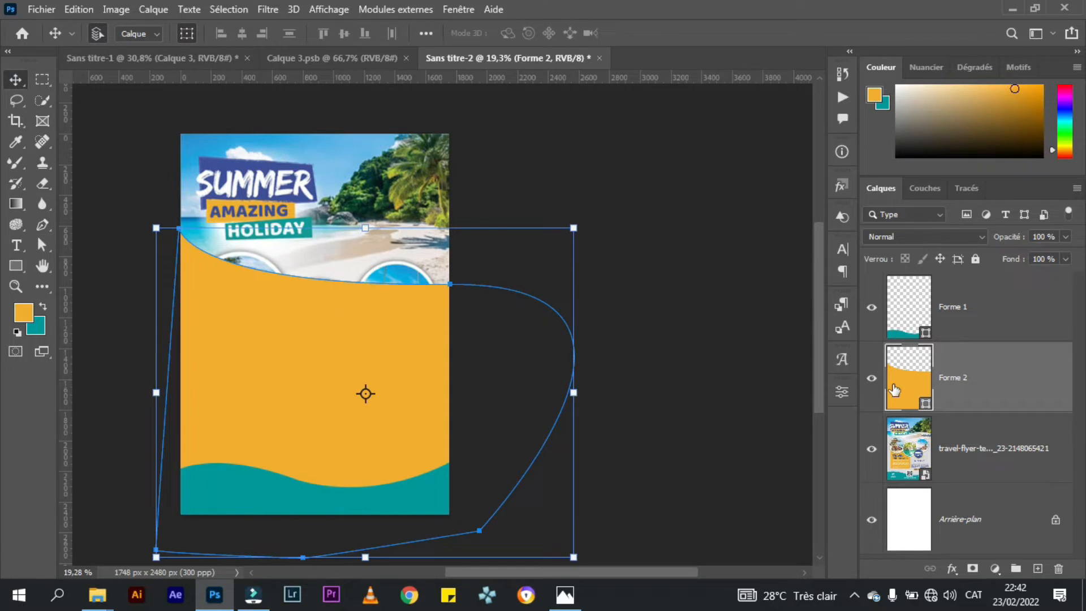
- Sample the flyer's light-grey background colour and fill the orange Forme 2 shape with it
click(871, 378)
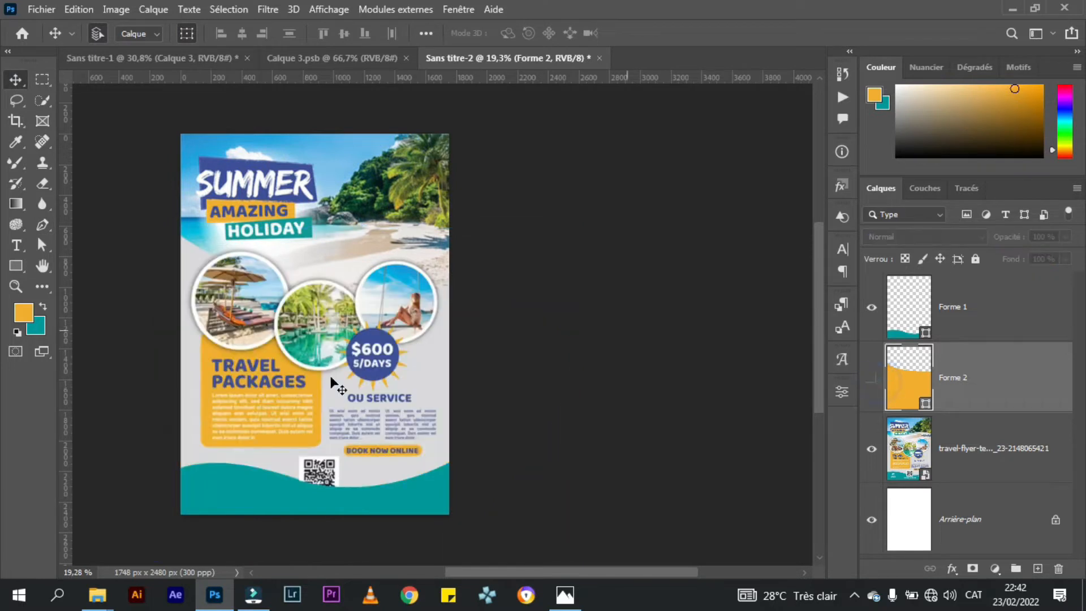
click(16, 141)
click(433, 393)
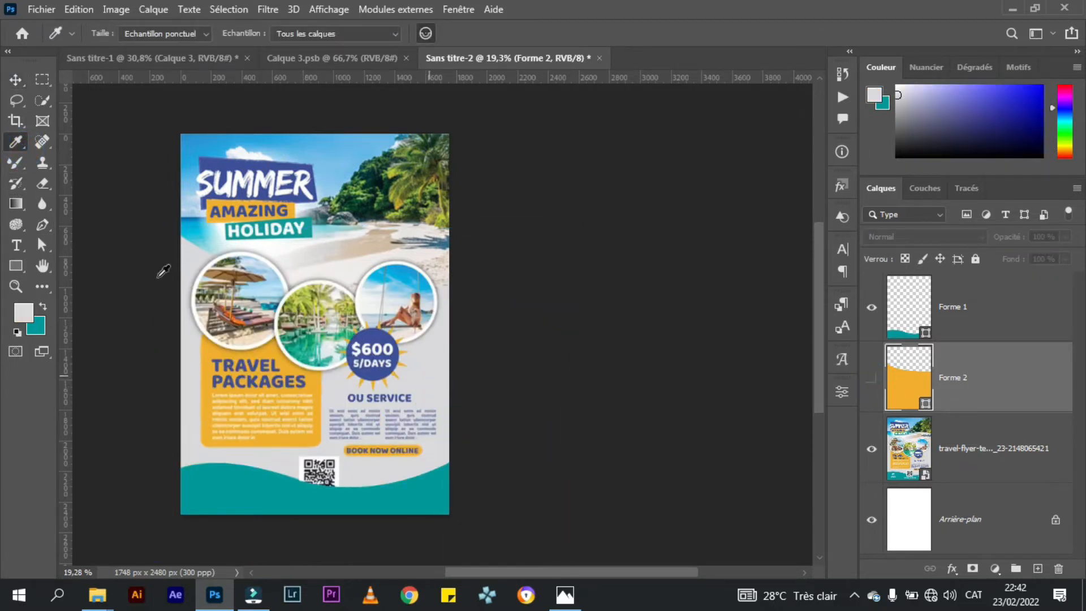
key(v)
click(871, 378)
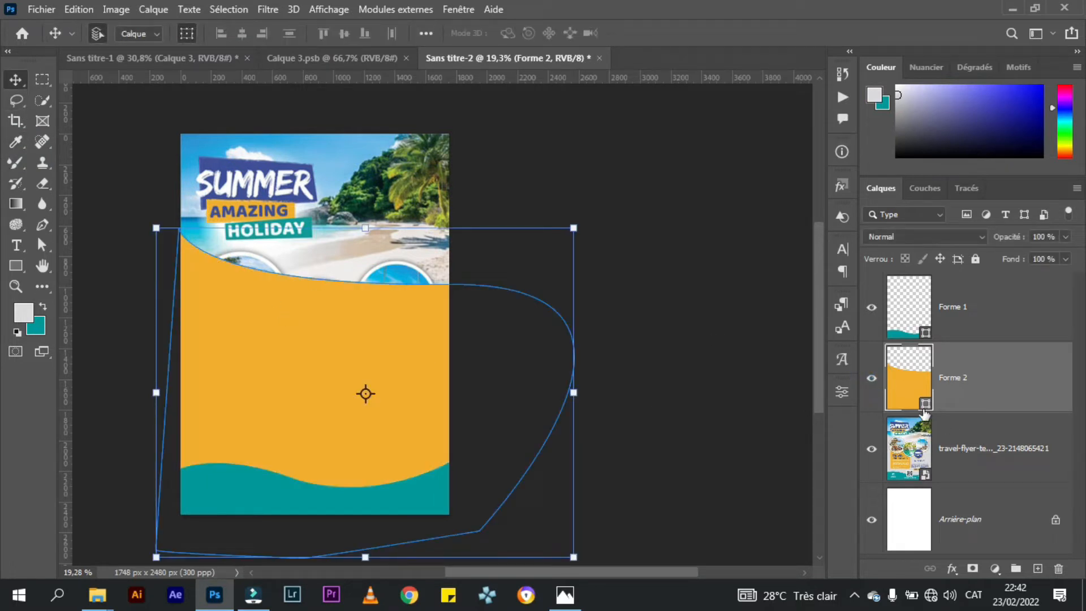
key(alt+BackSpace)
- Move the flyer reference layer above both traced shapes and compare them by hiding and showing it
drag(1051, 461, 1046, 291)
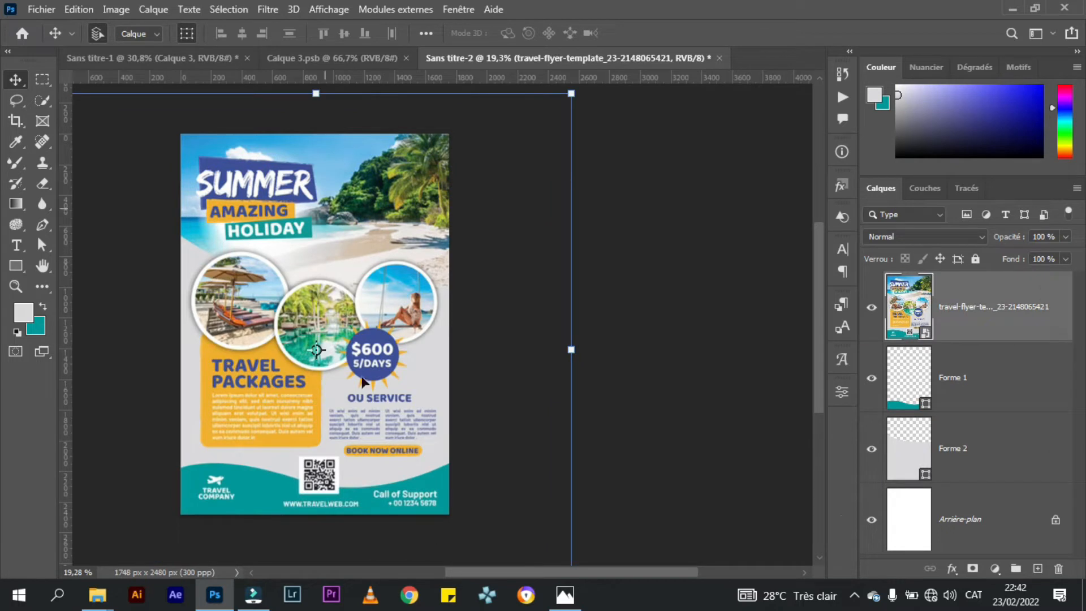
click(871, 307)
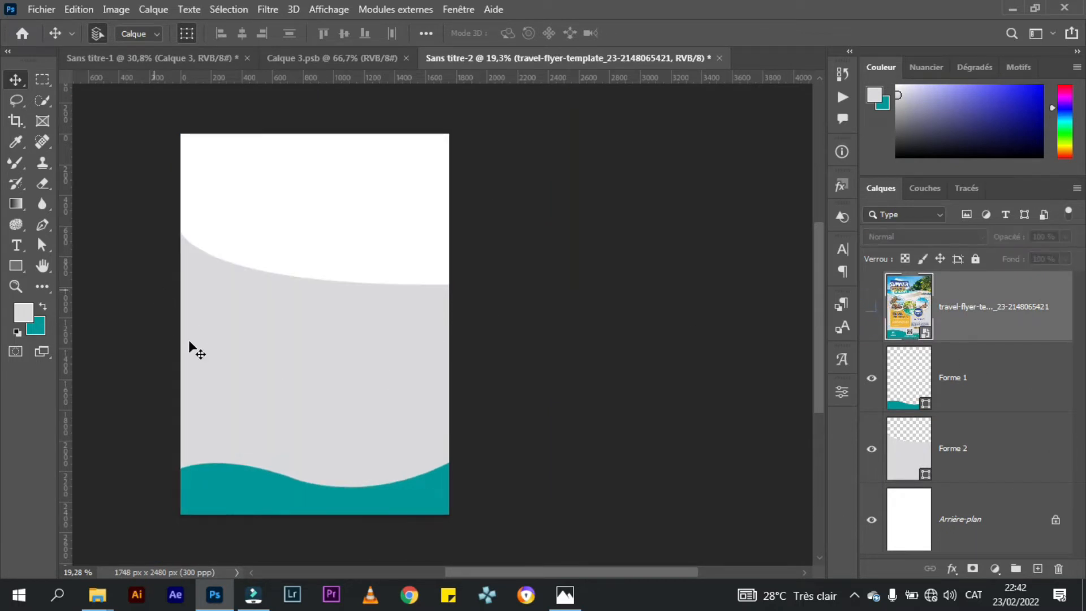
click(871, 307)
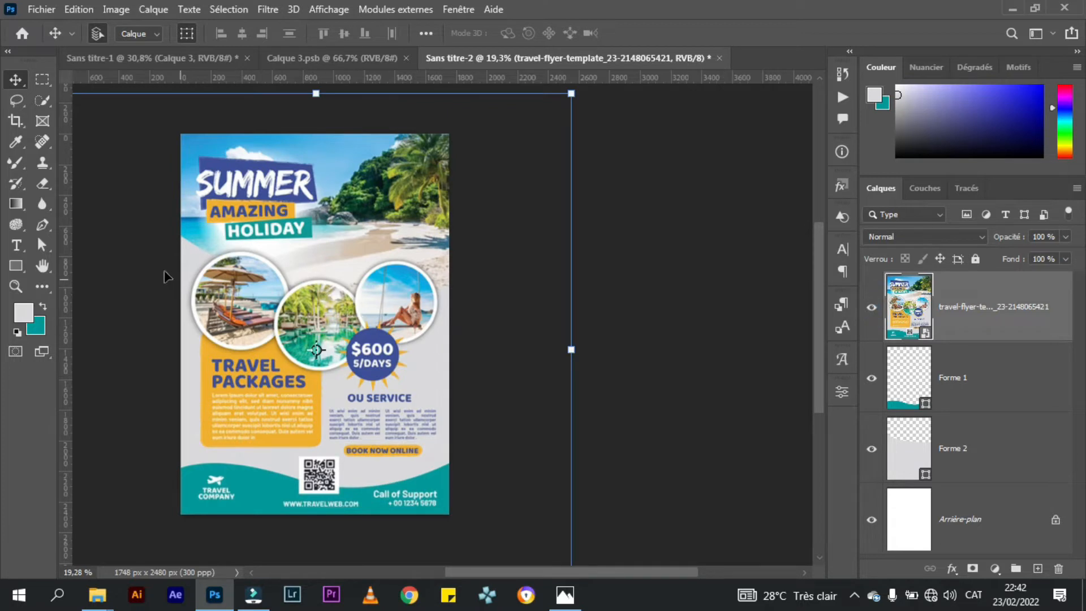
- Draw an orange circle about 699 px across with the Ellipse tool and give it a white stroke of about 29 px
click(22, 275)
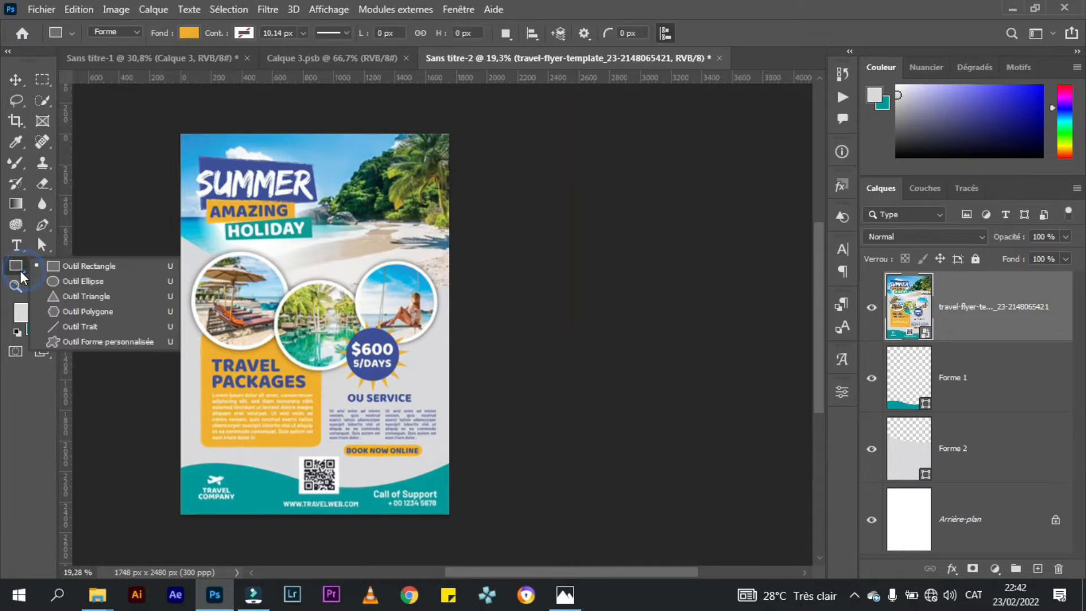
click(67, 281)
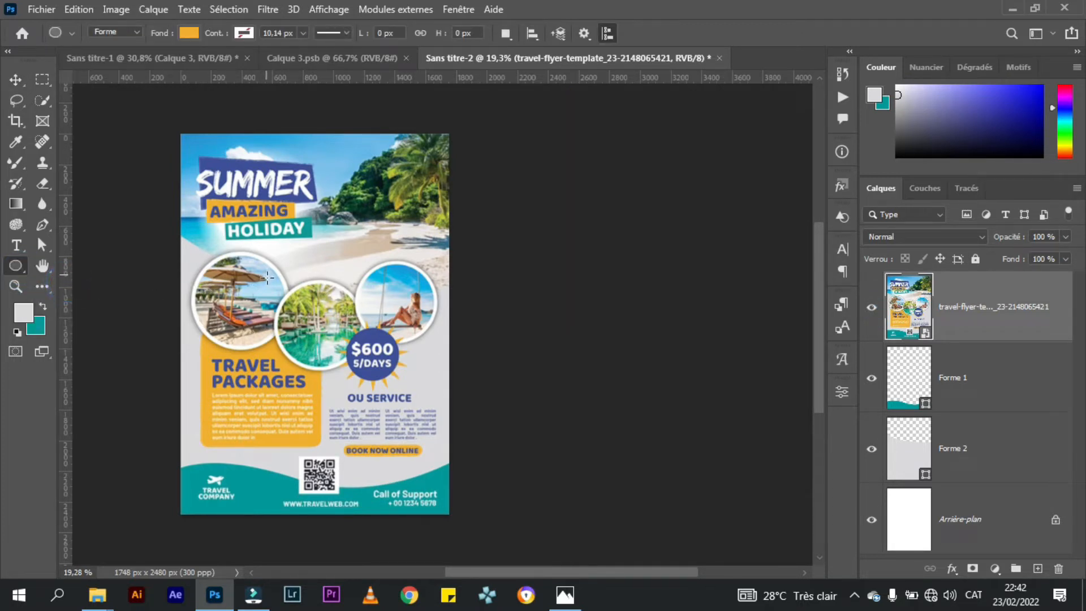
mouse_move(267, 278)
mouse_down()
mouse_move(397, 400)
mouse_move(388, 386)
mouse_up()
click(243, 33)
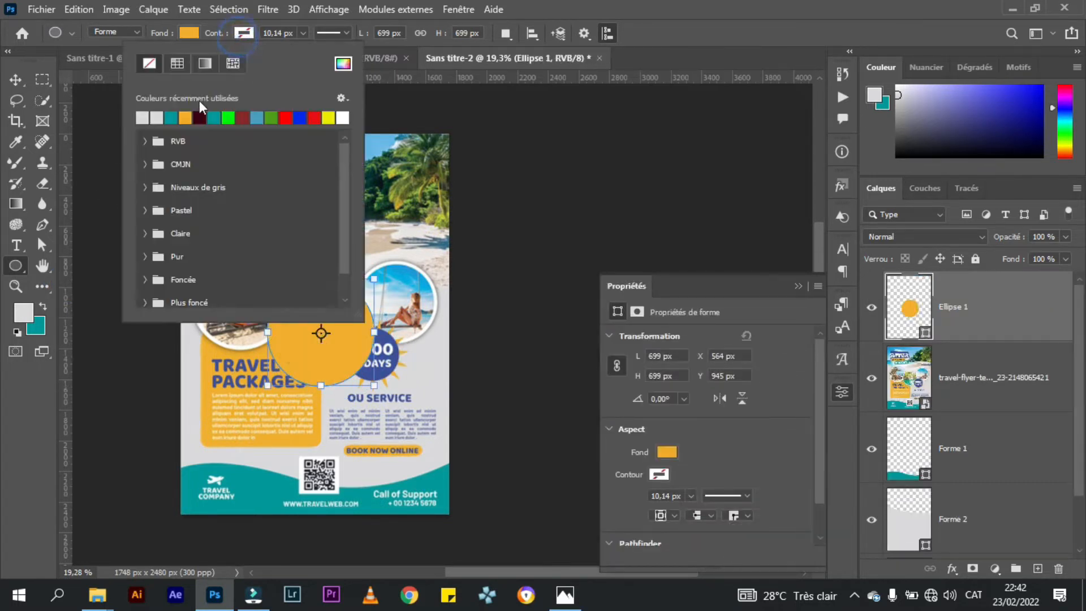
click(341, 117)
click(302, 33)
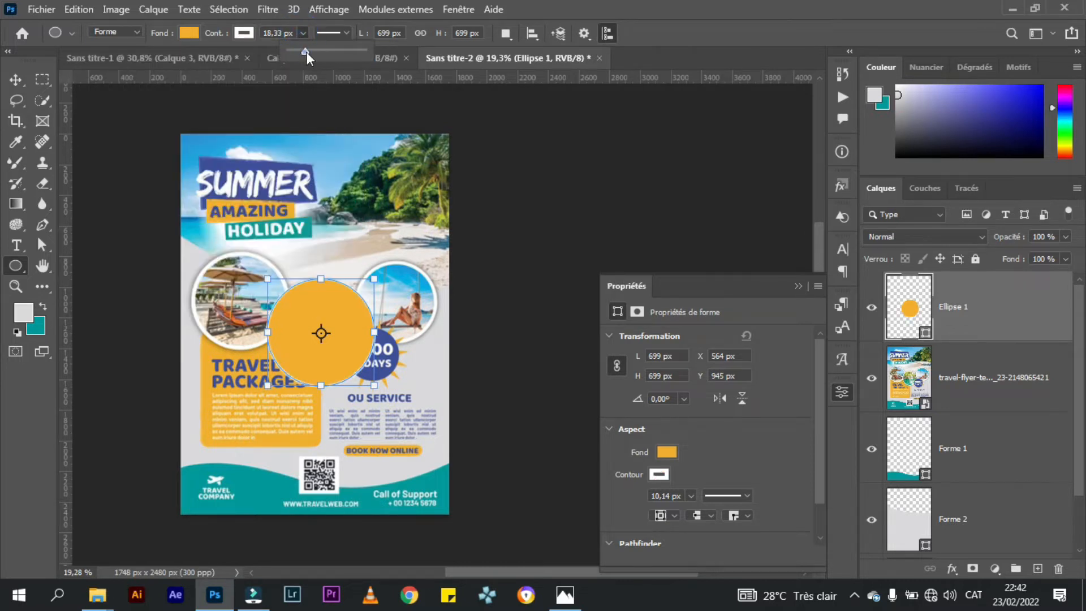
drag(306, 52, 309, 52)
- Fit the circle over the beach umbrella photo at about 620 px across, using 63% opacity for alignment and restoring it to 100%
click(16, 80)
mouse_move(318, 335)
mouse_down()
mouse_move(240, 278)
mouse_move(218, 286)
mouse_move(223, 294)
mouse_up()
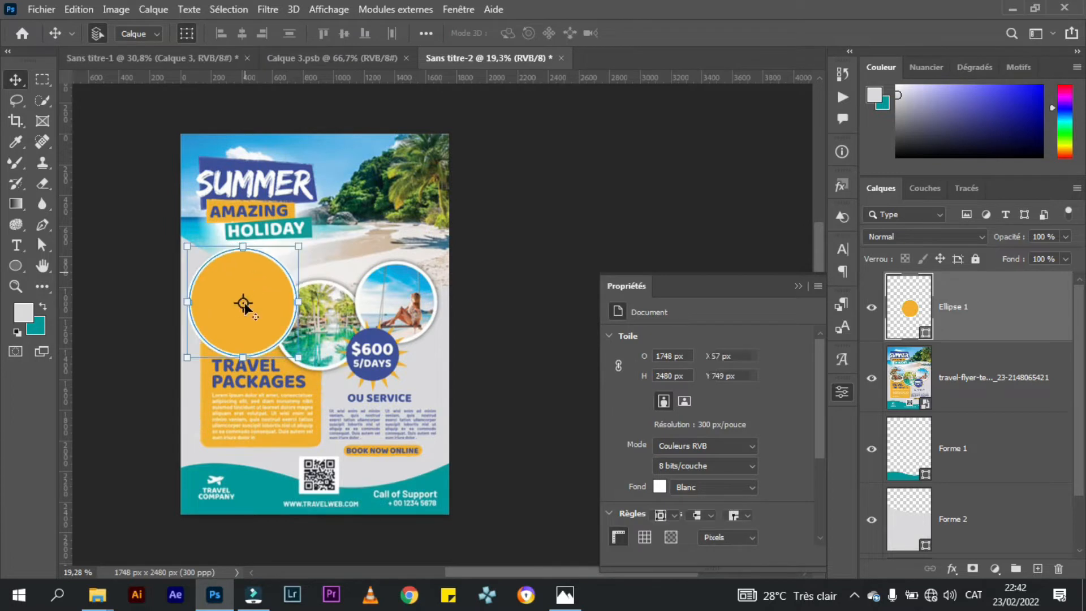
click(921, 319)
drag(1016, 239, 991, 239)
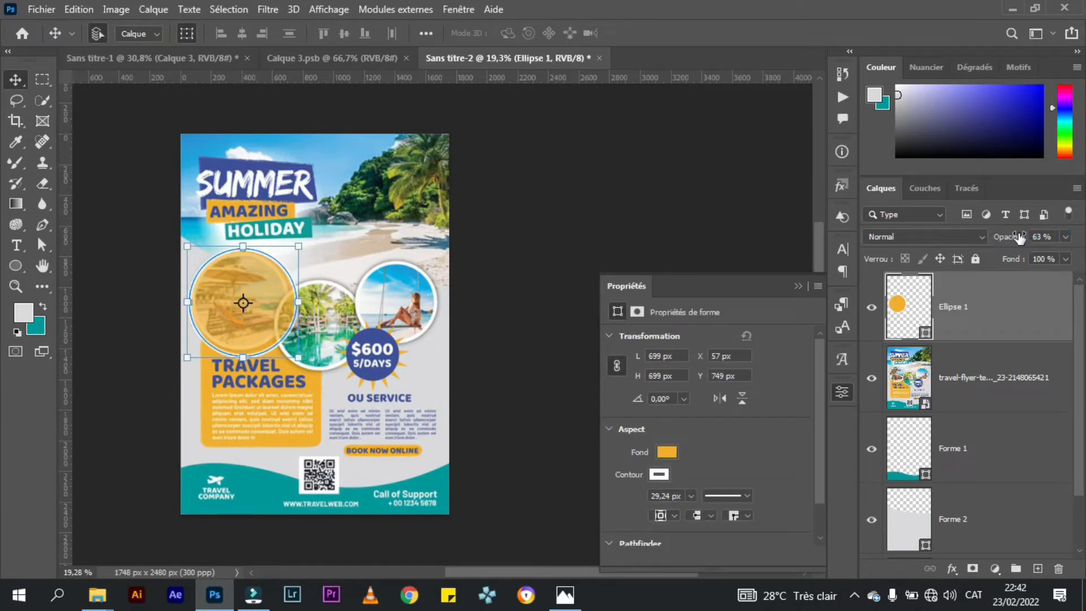
key(ctrl+t)
drag(243, 357, 242, 346)
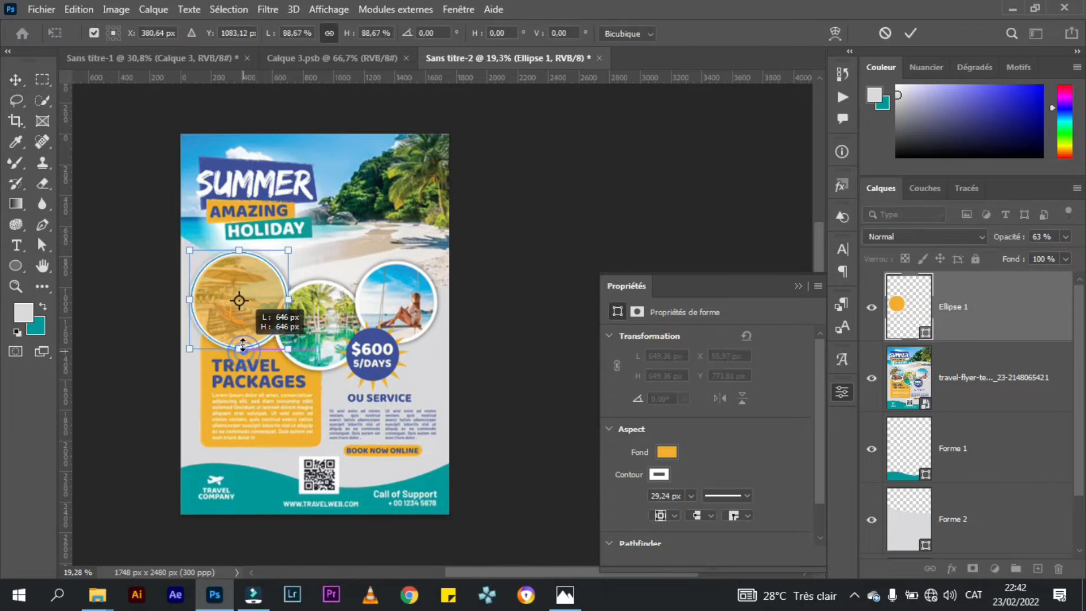
click(16, 80)
drag(998, 239, 1080, 238)
click(721, 209)
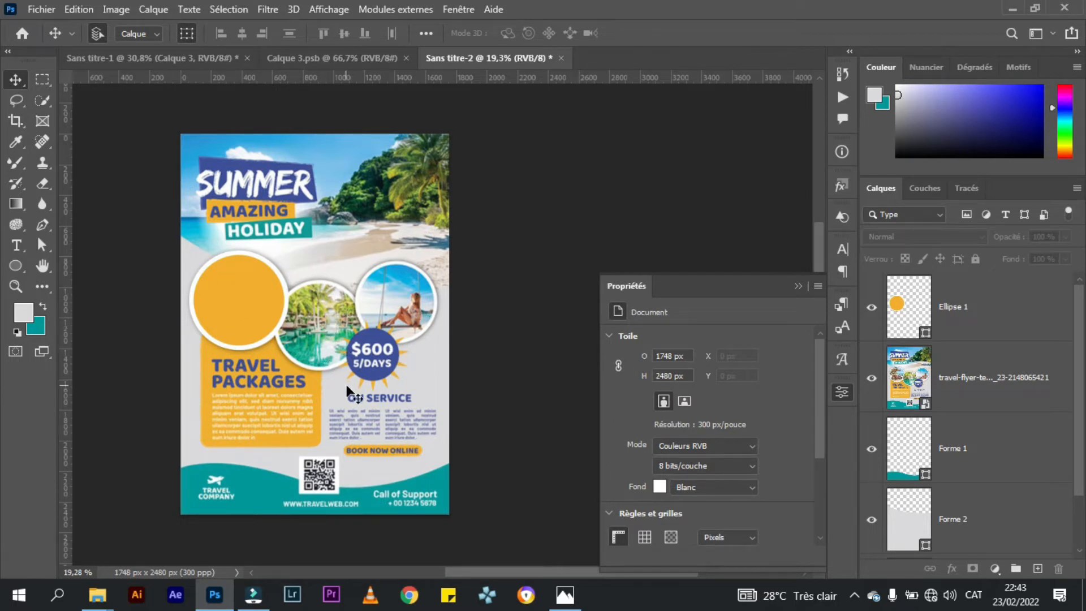
- Duplicate the circle onto the middle pool photo, scale it to about 598 px at 74% opacity, and set its stroke to about 32 px
mouse_move(230, 317)
mouse_down()
mouse_move(321, 339)
mouse_move(307, 343)
mouse_move(355, 327)
mouse_up()
drag(1006, 240, 991, 240)
drag(356, 325, 362, 325)
click(16, 266)
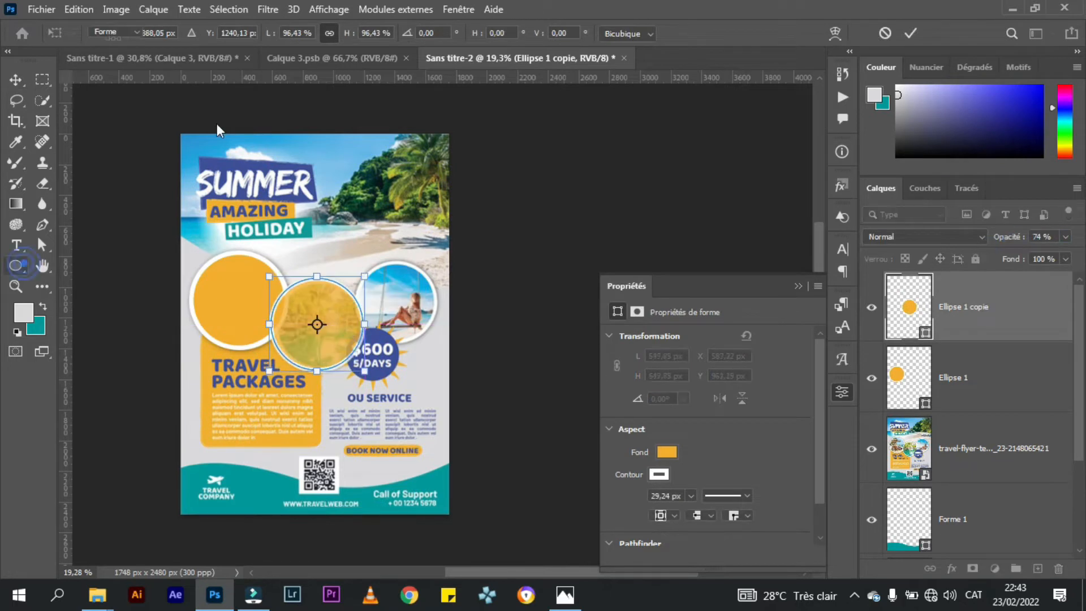
click(303, 33)
drag(303, 50, 305, 51)
click(16, 80)
- Restore the middle circle's full opacity and duplicate it onto the swing photo, scaled to about 536 px with 75% opacity
click(347, 311)
drag(1005, 236, 1022, 237)
drag(335, 342, 420, 320)
drag(1005, 236, 992, 236)
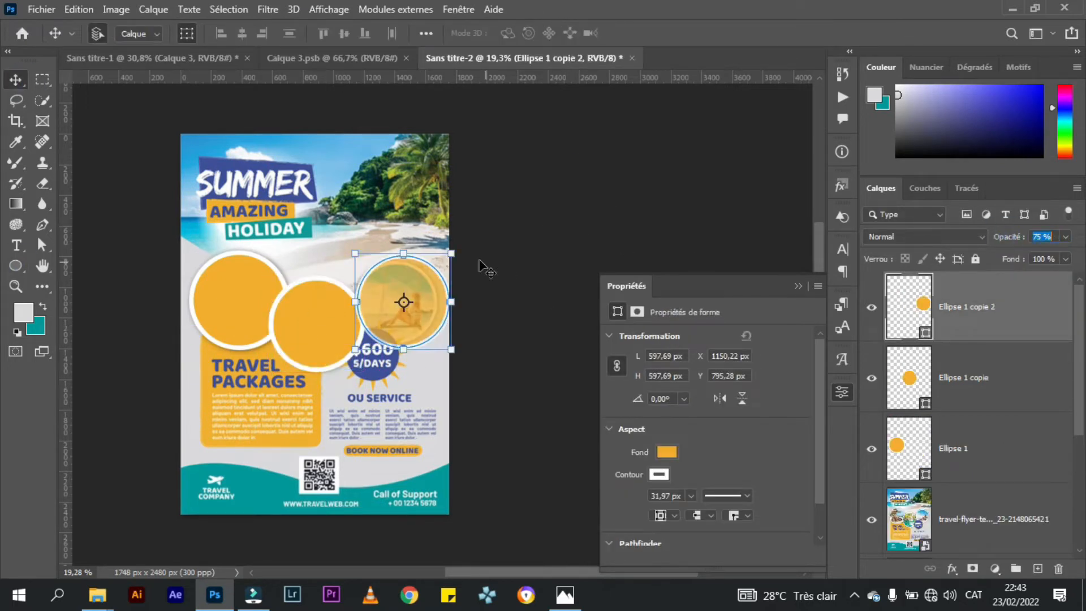
drag(446, 257, 440, 263)
drag(419, 299, 415, 298)
key(Return)
- Reorder the circle layers as Ellipse 1, Ellipse 1 copie, Ellipse 1 copie 2 from the top, and place the flyer layer above them
drag(968, 307, 969, 472)
click(968, 377)
drag(968, 377, 968, 282)
click(543, 227)
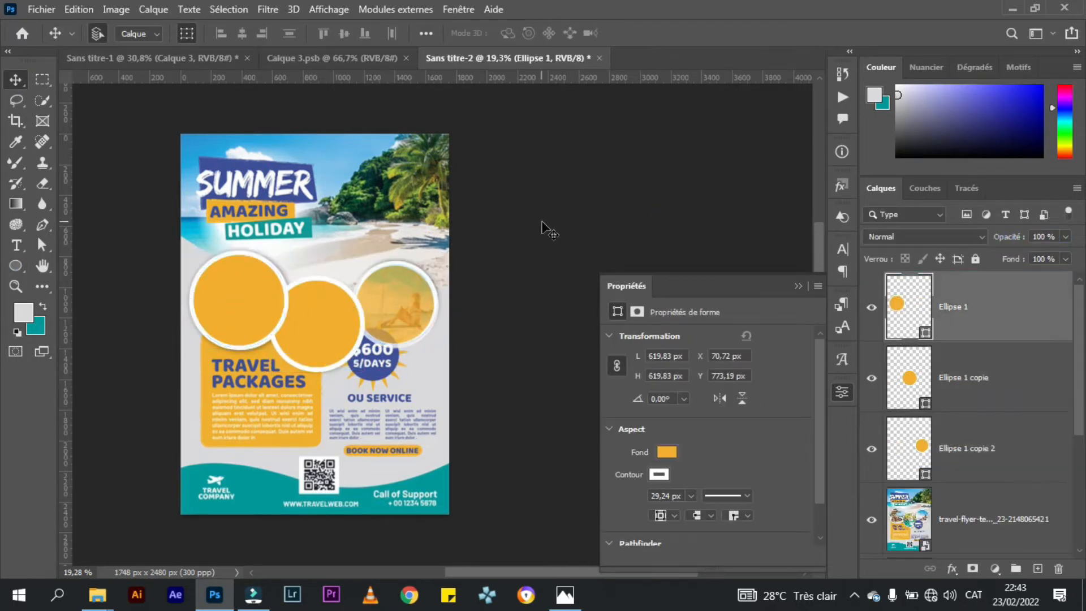
drag(1021, 544, 968, 305)
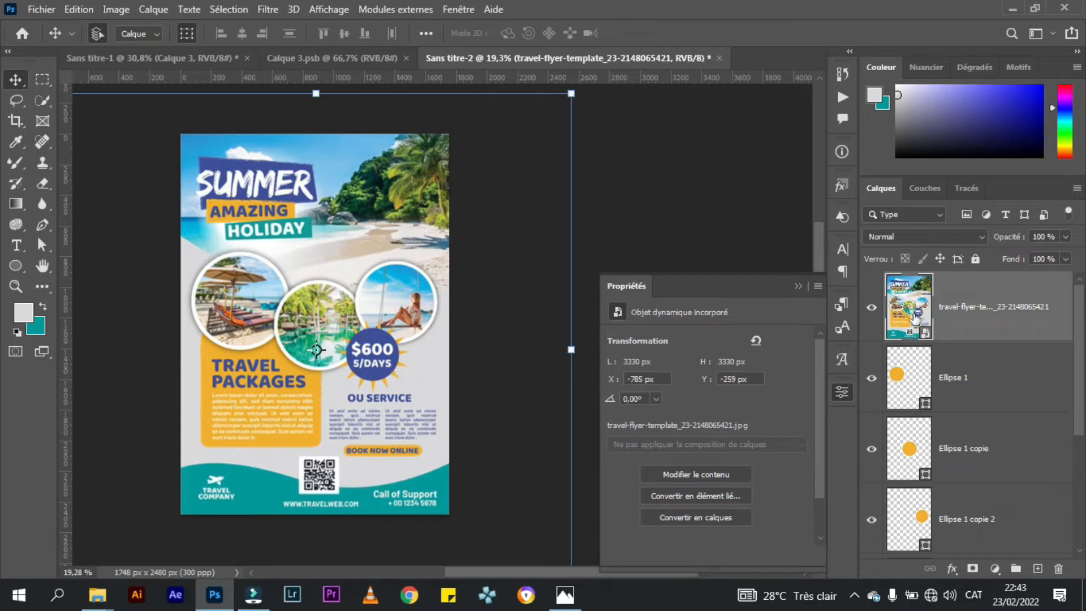
- Duplicate the swing-photo circle, place the copy above the flyer layer, and remove its white stroke
click(872, 307)
click(389, 317)
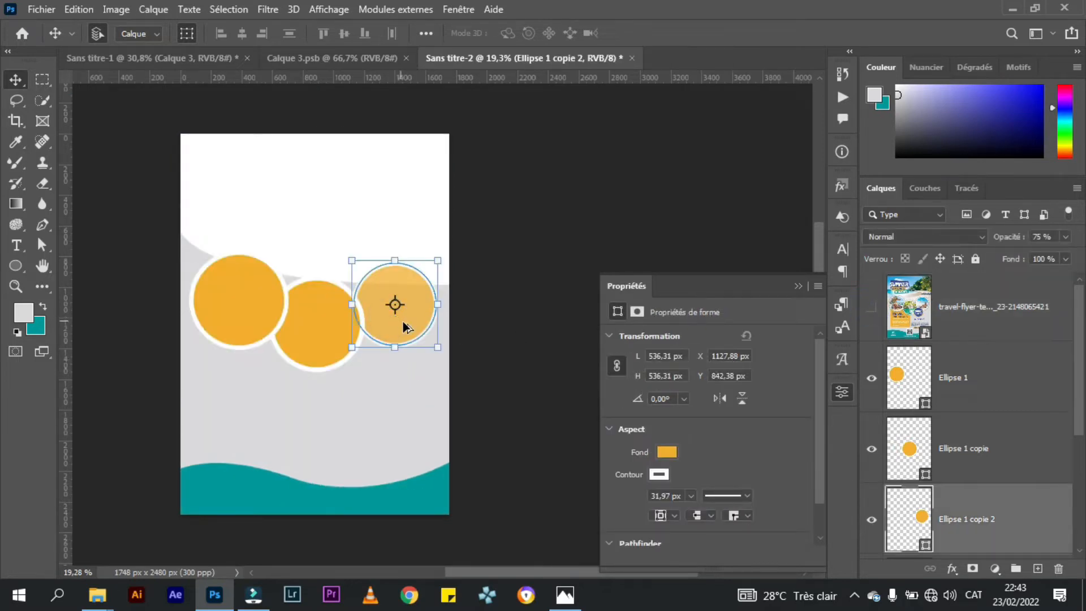
alt+drag(416, 305, 426, 269)
drag(1009, 509, 1007, 289)
click(872, 377)
click(23, 268)
click(254, 34)
click(153, 67)
- Fill the new circle with the price badge's sampled blue at 100% opacity and scale it down to cover the badge
double_click(908, 307)
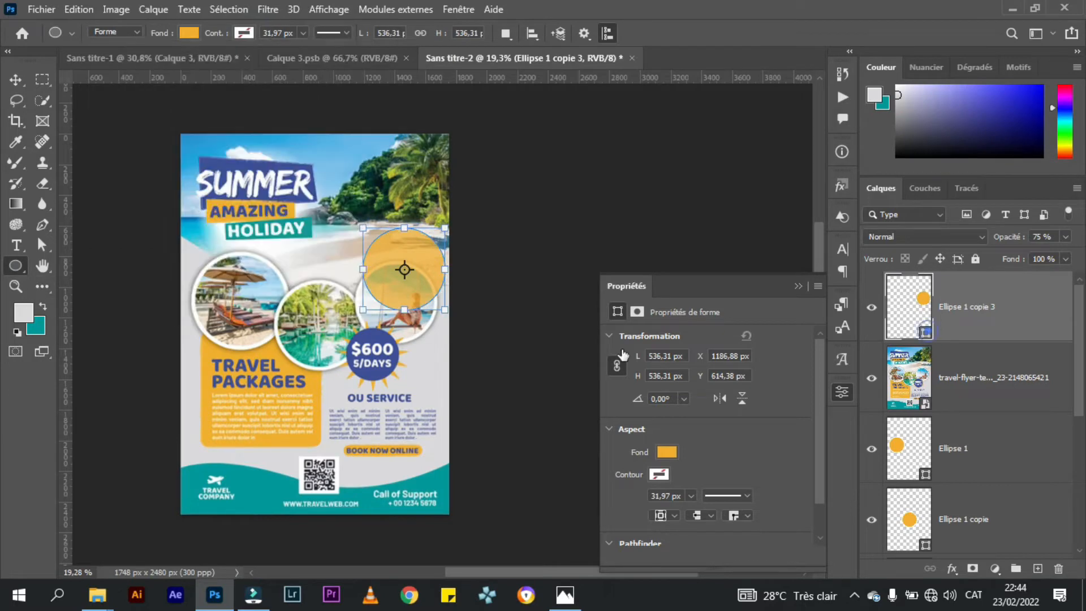
click(372, 336)
click(1017, 296)
key(0)
click(577, 240)
key(Escape)
click(15, 80)
drag(445, 228, 364, 366)
key(Return)
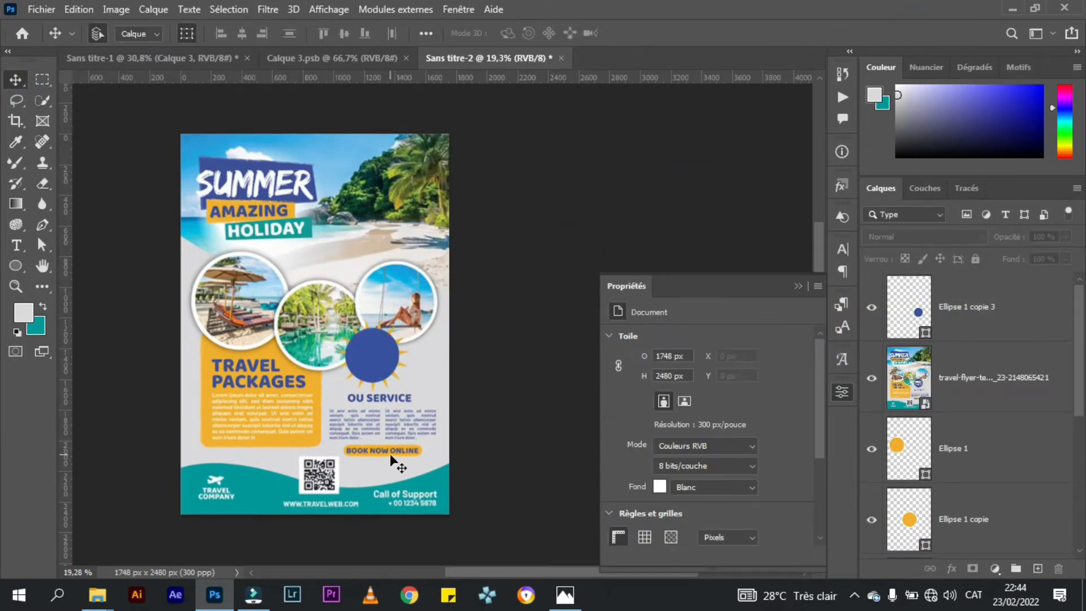
- Draw an orange rectangle of about 780 x 761 px over the Travel Packages box and round its corners to 78 px
scroll(230, 390, up, 3)
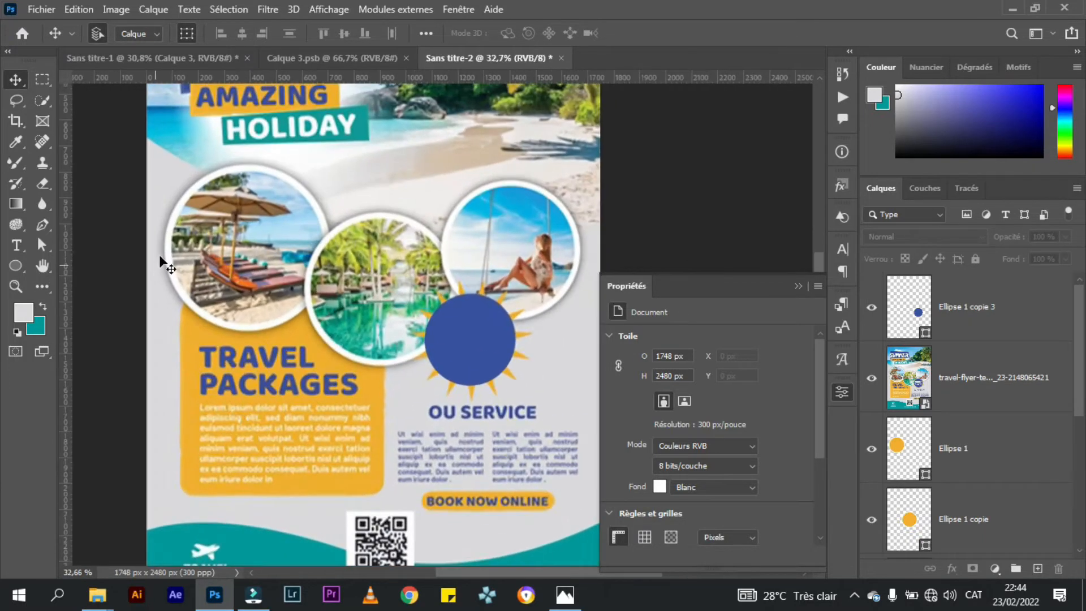
right_click(19, 265)
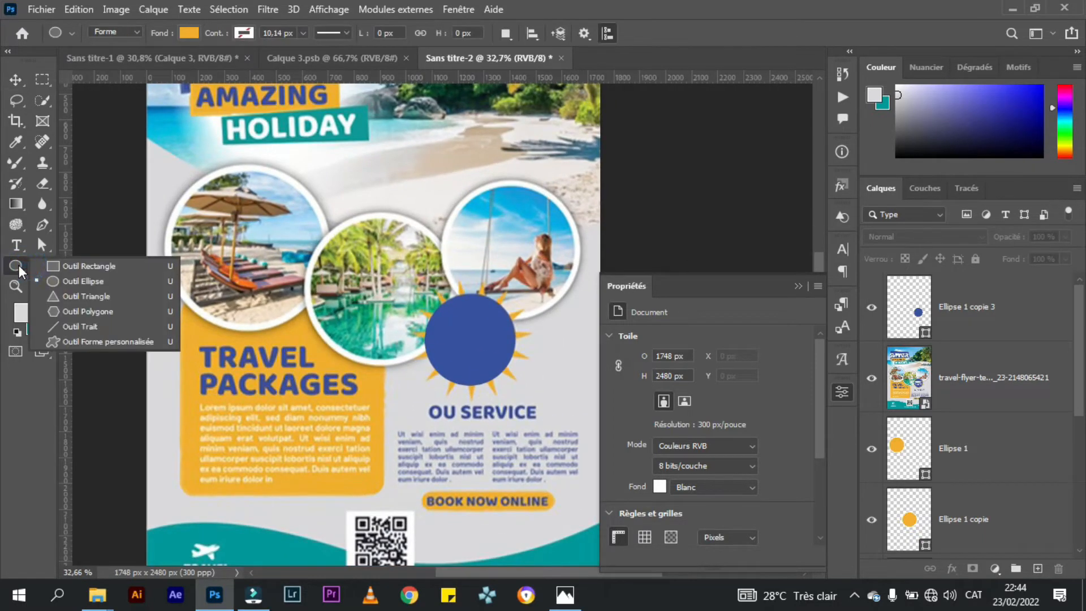
click(59, 267)
drag(382, 496, 181, 297)
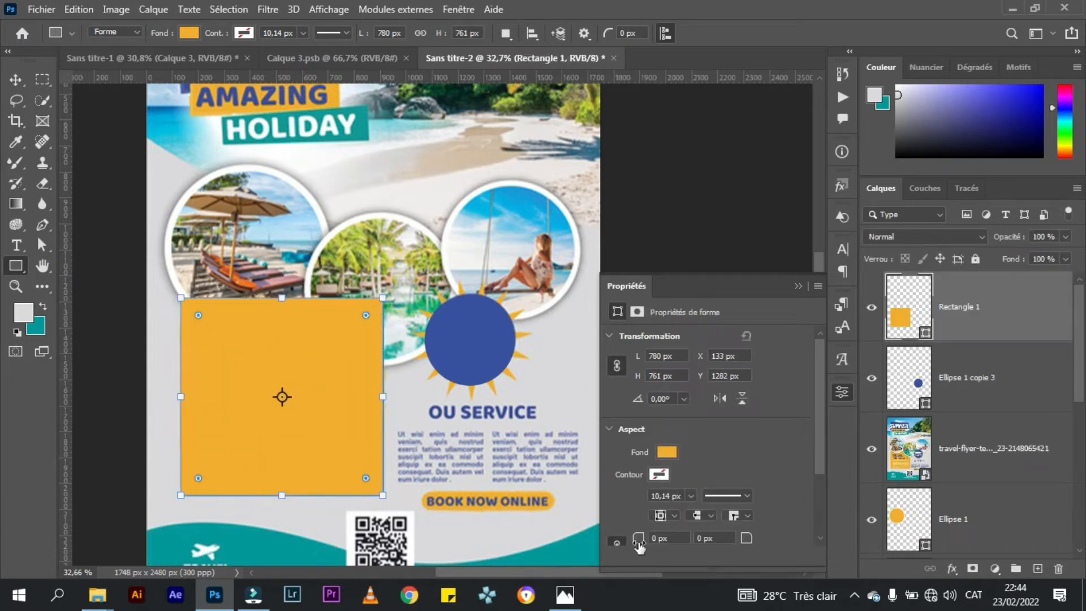
drag(639, 543, 650, 545)
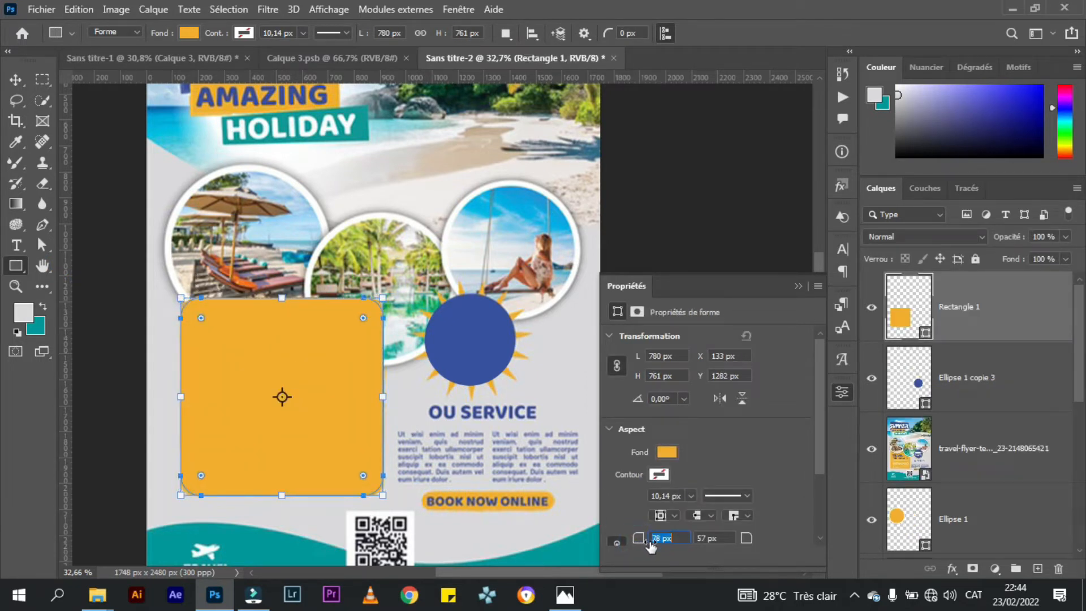
- Move the rounded rectangle layer beneath the circles, directly above Forme 1, and check the layout with the flyer layer hidden and shown
drag(976, 329, 970, 419)
click(16, 80)
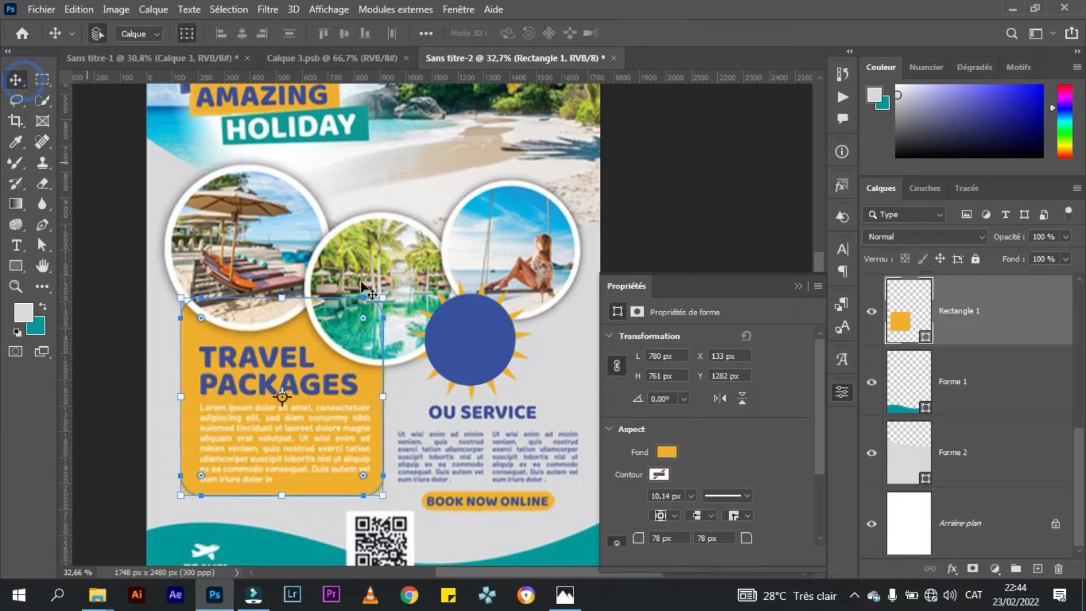
scroll(916, 396, up, 5)
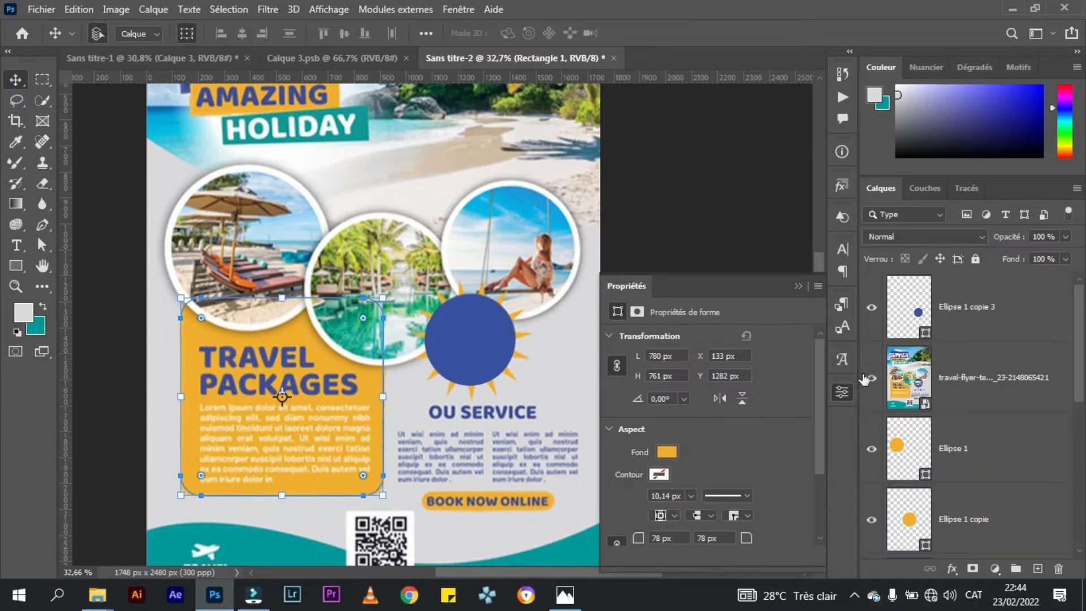
click(799, 286)
scroll(342, 295, down, 3)
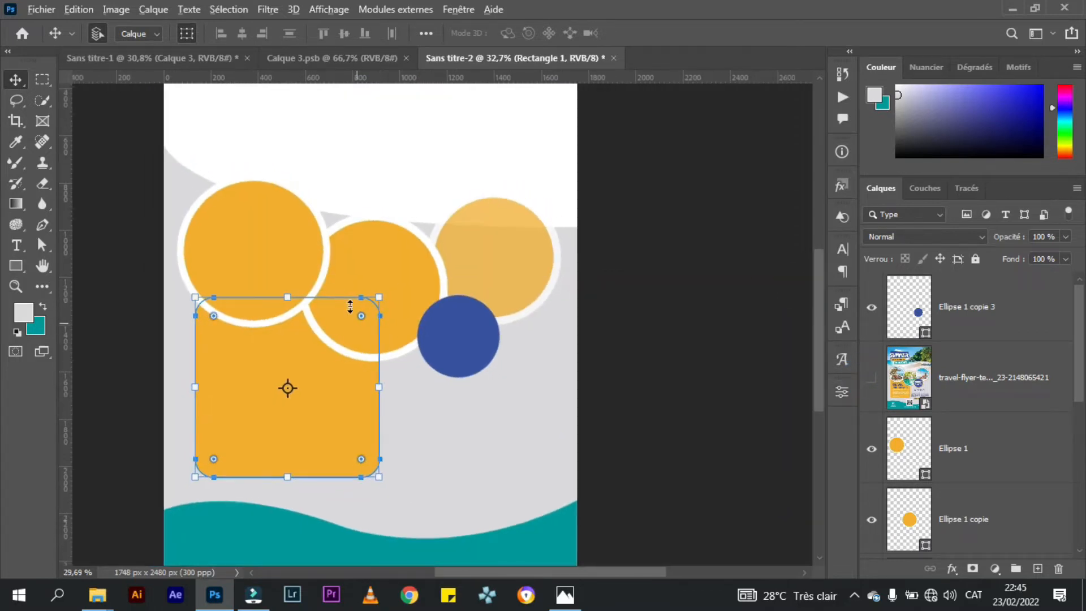
click(610, 303)
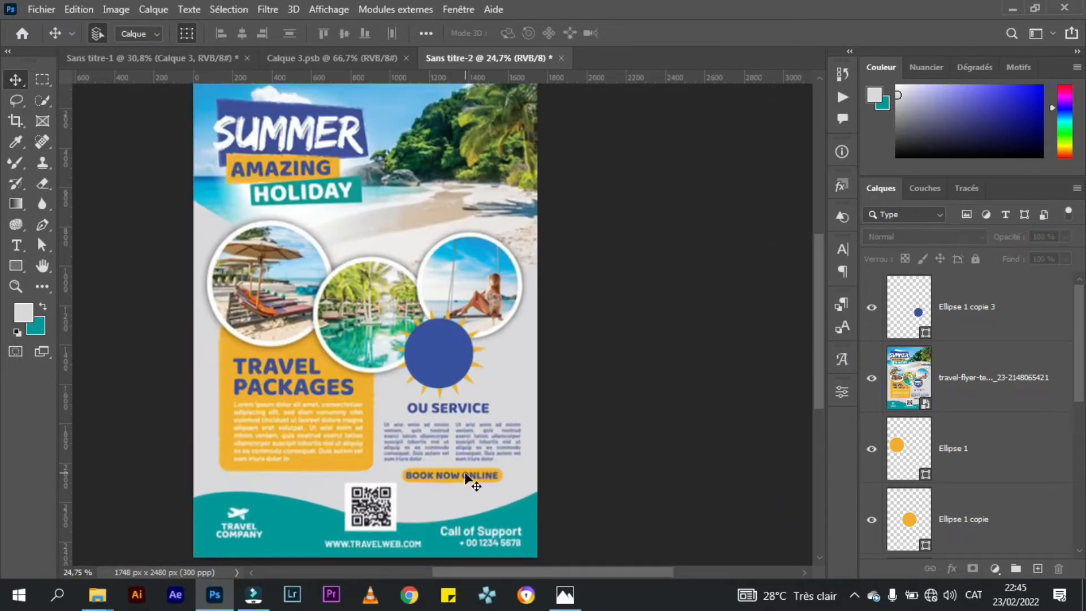
- Draw an orange rectangle of about 502 x 75 px over the Book Now Online button and fully round its corners
click(16, 265)
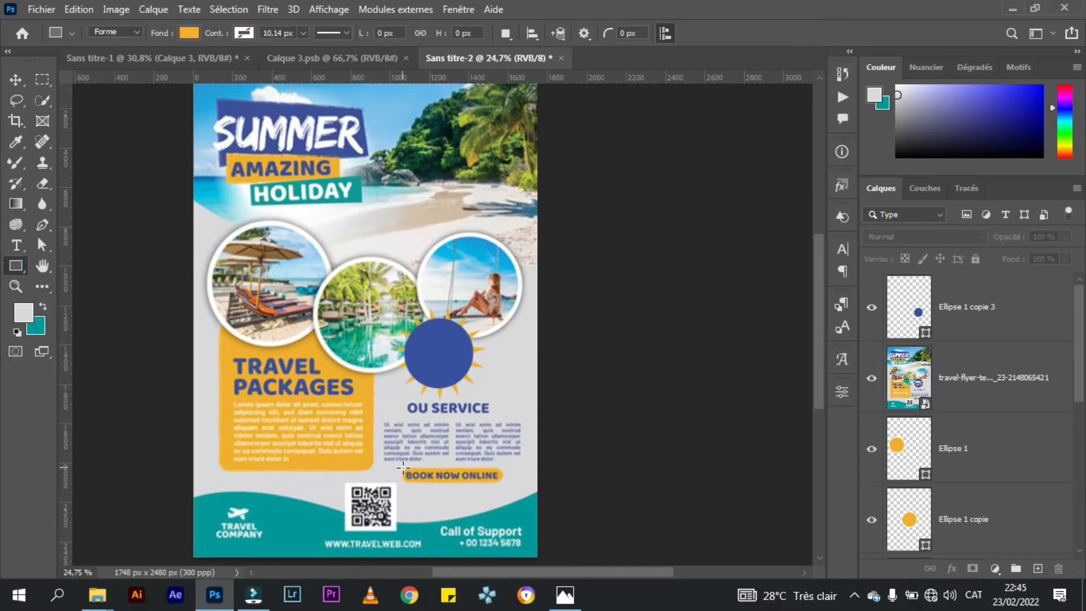
drag(403, 467, 503, 482)
click(19, 266)
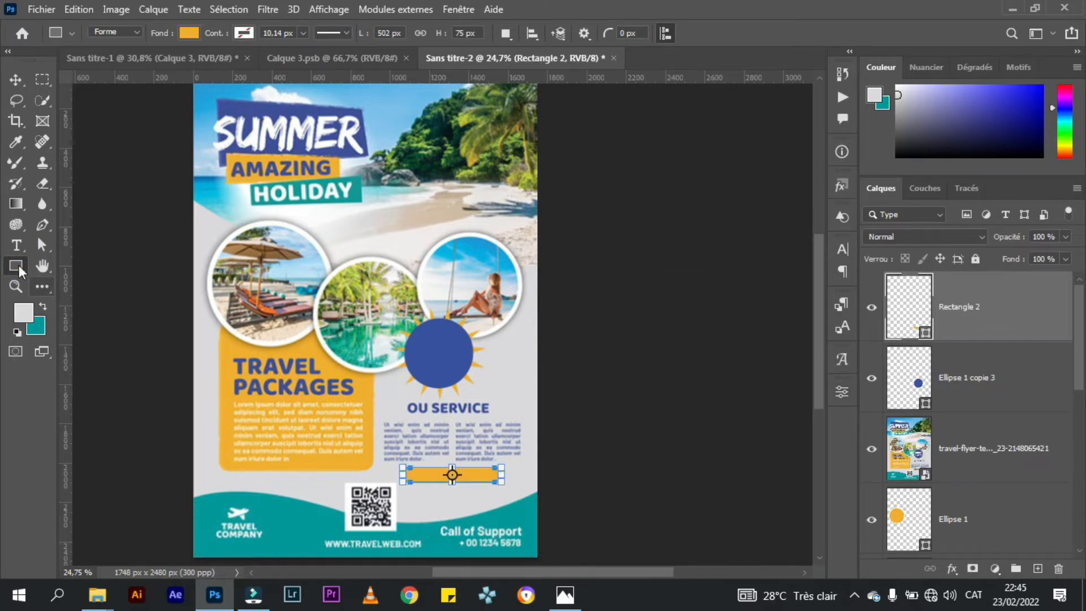
- Draw a rectangle of about 272 x 249 px over the QR code and fill it white
drag(341, 481, 397, 530)
click(669, 450)
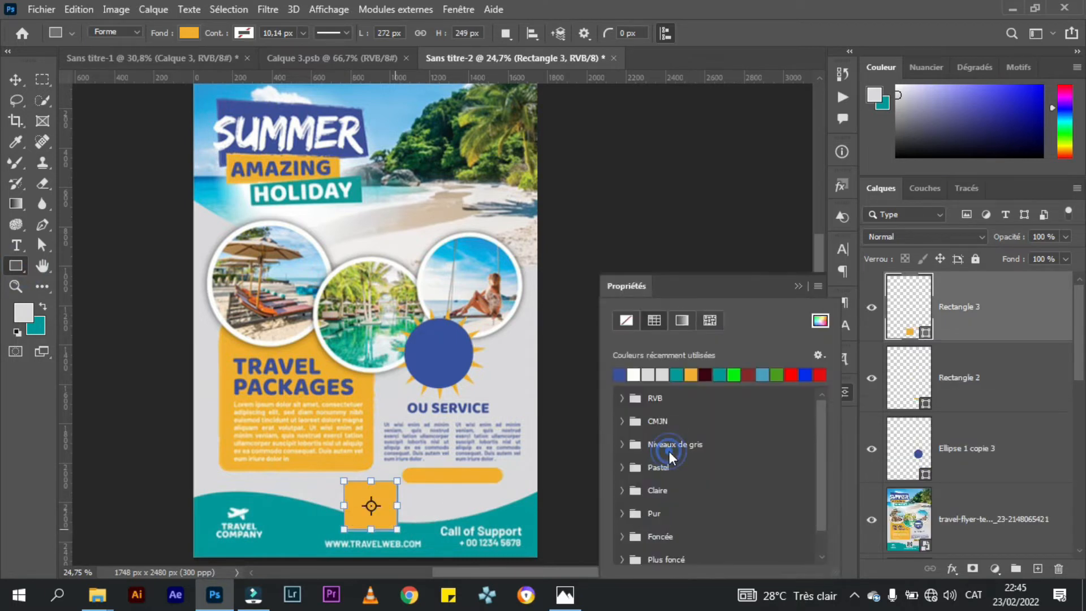
click(636, 376)
key(v)
click(797, 286)
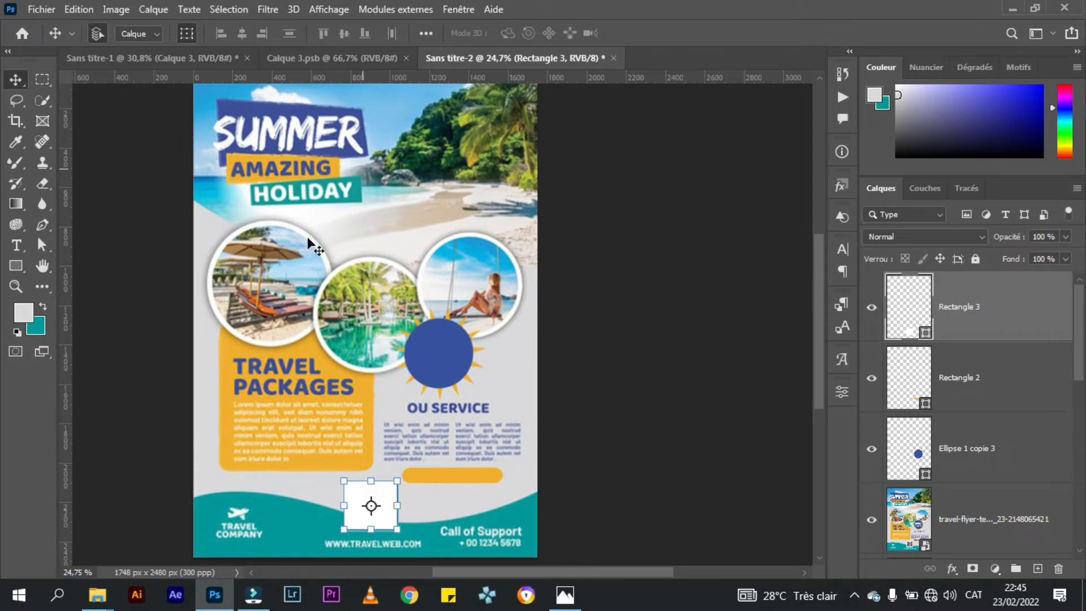
- Set the foreground colour to the blue sampled from the flyer's SUMMER banner, ready for tracing with the Pen tool
click(42, 225)
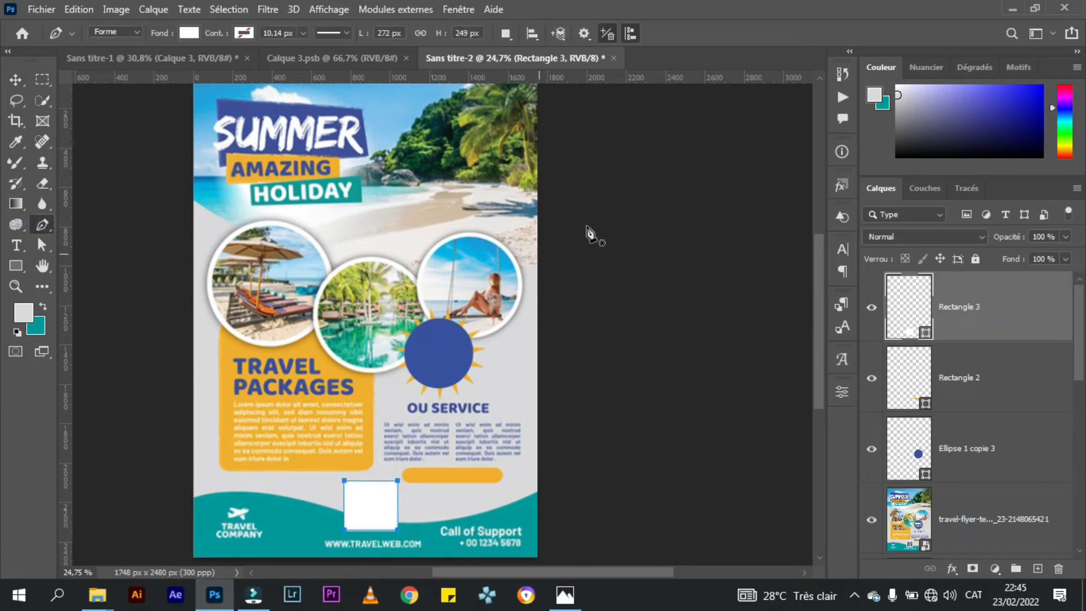
scroll(225, 208, up, 1)
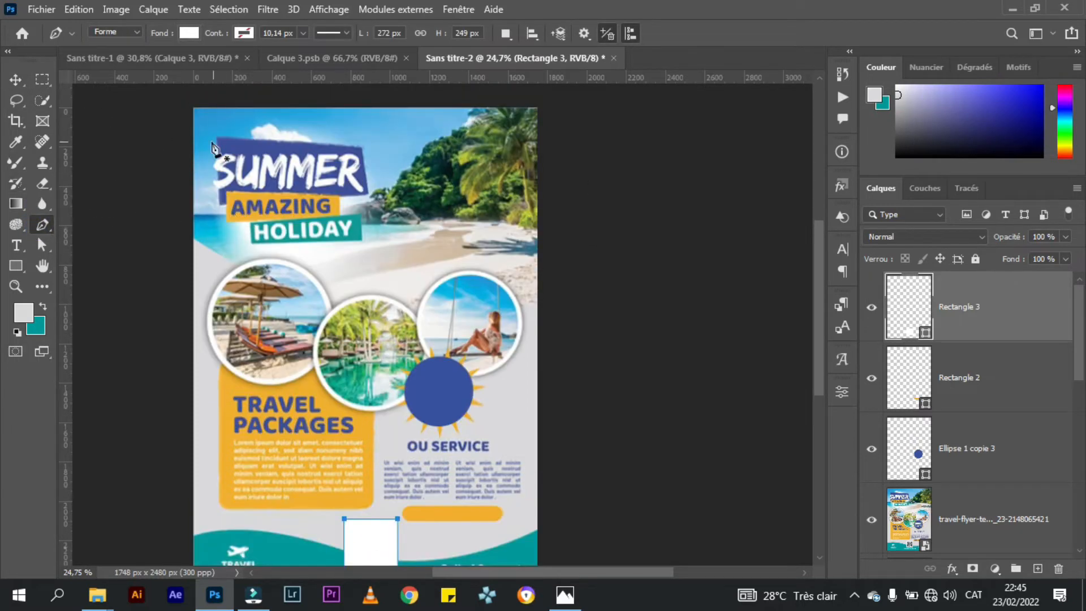
click(18, 313)
click(258, 188)
key(Return)
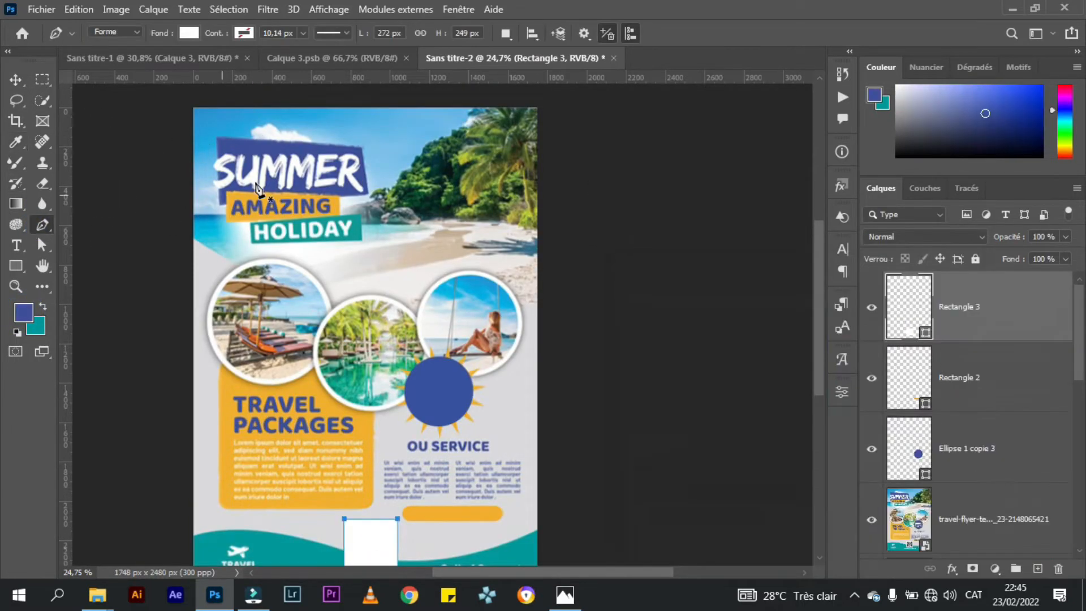
- Trace the slanted SUMMER banner as a four-cornered Pen shape and fill it with the sampled blue
click(218, 139)
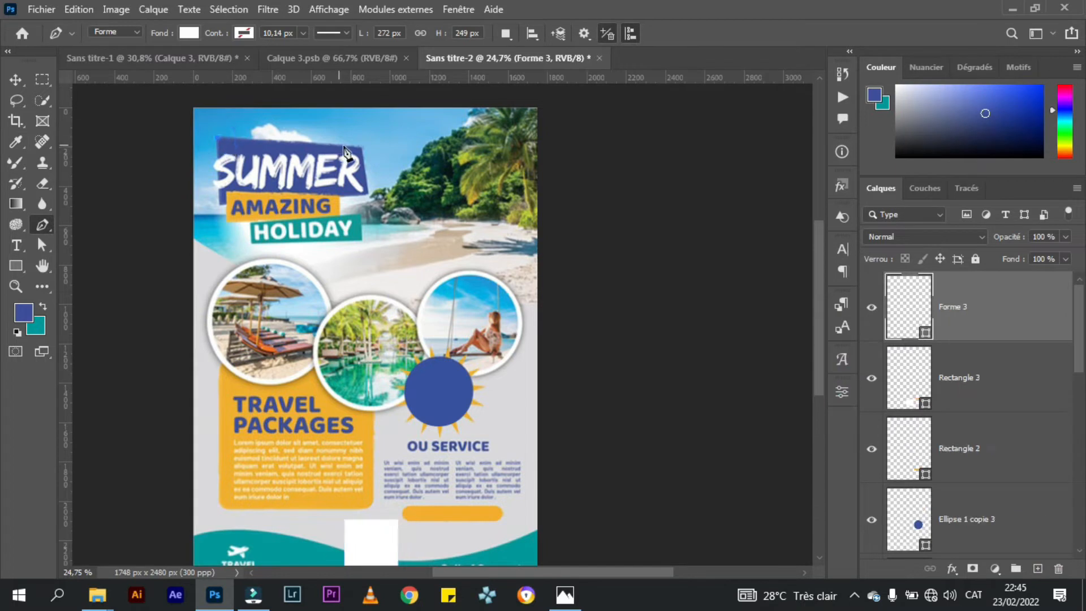
click(366, 193)
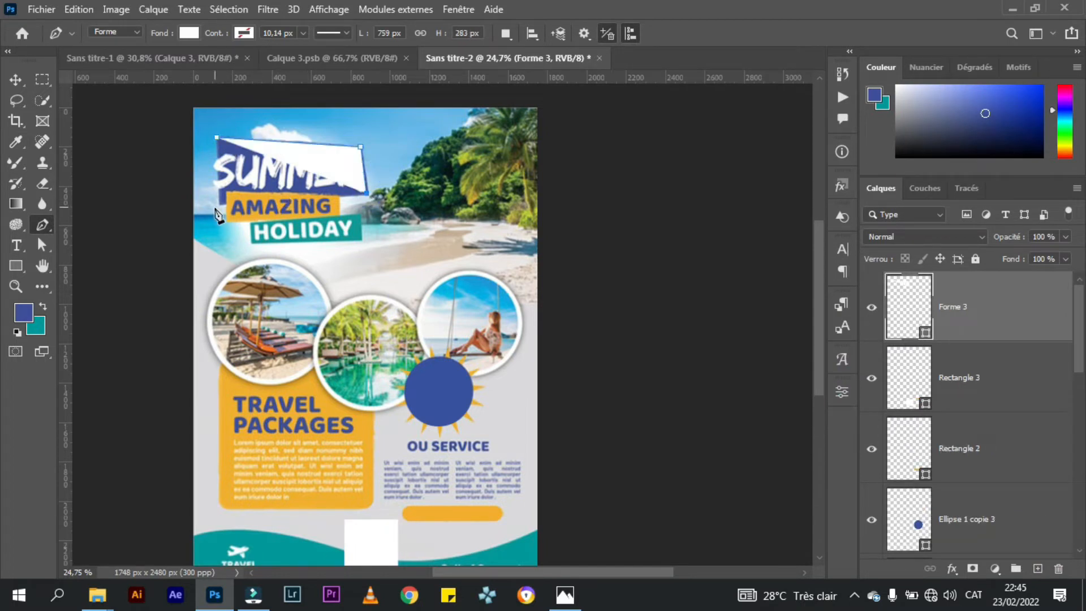
click(218, 202)
click(217, 138)
click(189, 33)
click(89, 118)
click(15, 79)
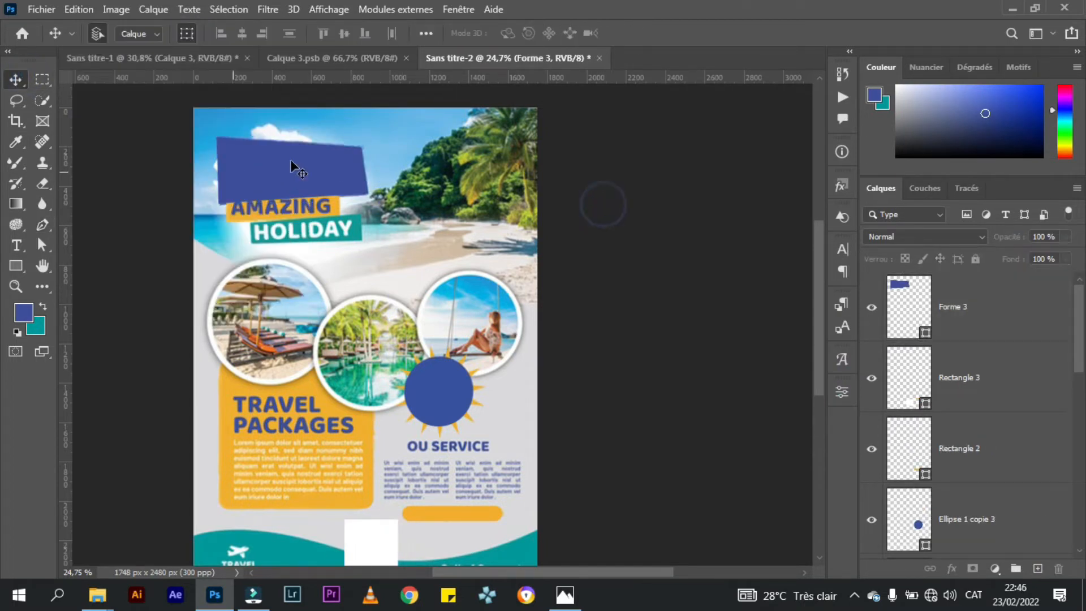
- Hide the blue banner shape and trace the AMAZING banner as a four-cornered shape about 577 x 161 px
click(871, 307)
click(42, 225)
click(225, 194)
click(228, 221)
click(340, 216)
click(337, 195)
click(231, 190)
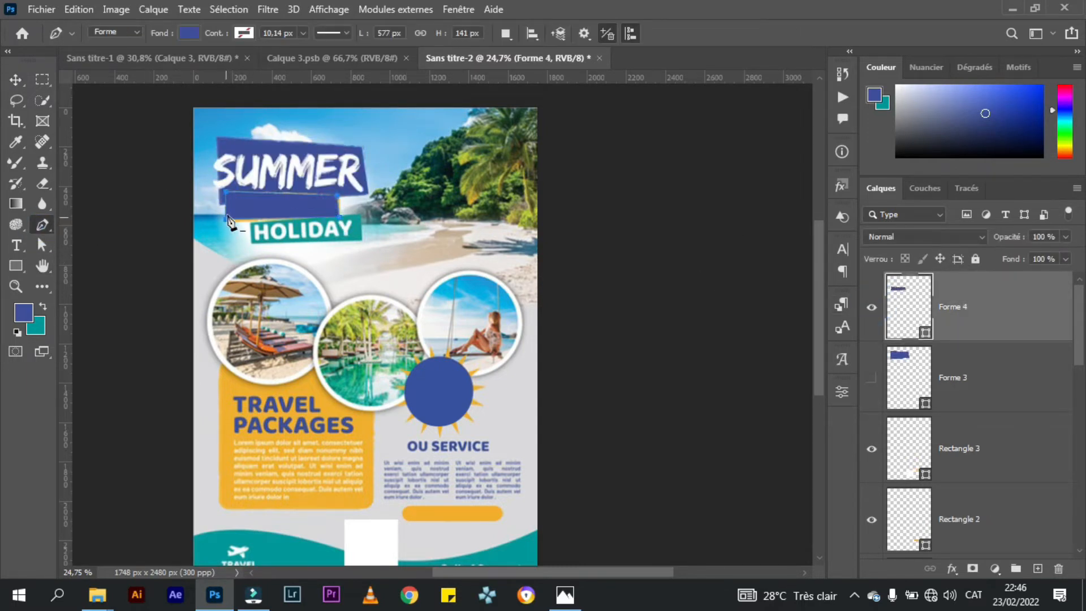
drag(228, 218, 228, 223)
- Fill the AMAZING banner shape with the orange sampled from the flyer
double_click(920, 331)
click(333, 406)
key(Return)
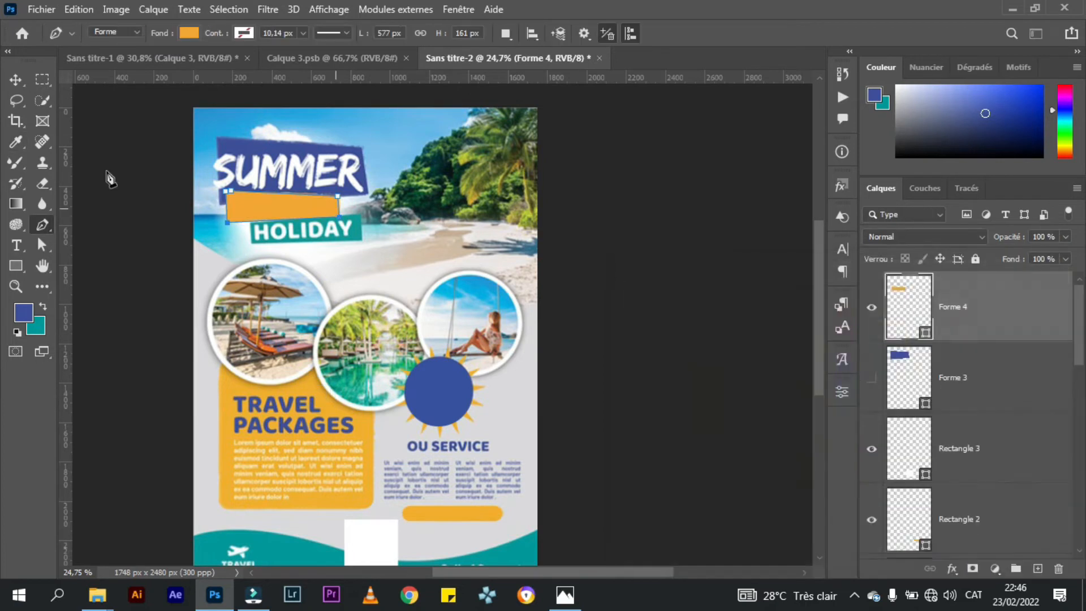
- Hide the orange banner and trace the HOLIDAY banner as a teal shape about 565 x 149 px, layered directly above Forme 3
click(872, 307)
click(953, 377)
click(250, 223)
click(360, 215)
click(362, 240)
click(250, 244)
click(250, 222)
click(872, 377)
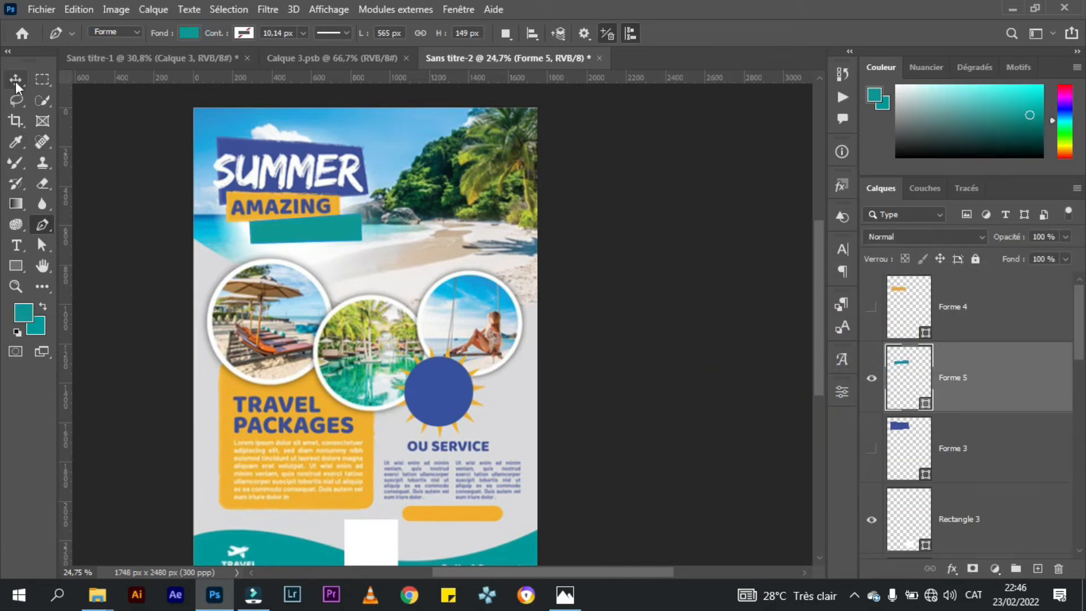
click(15, 80)
click(566, 212)
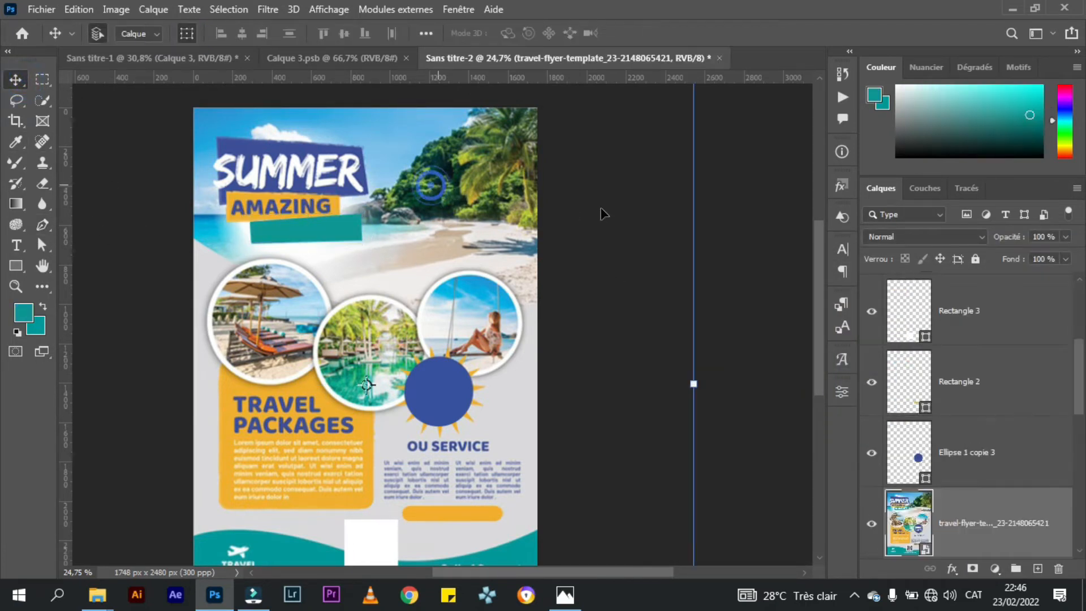
- Hide the flyer reference layer and show the blue and orange banner shapes, Forme 3 and Forme 4
click(871, 523)
scroll(873, 396, up, 3)
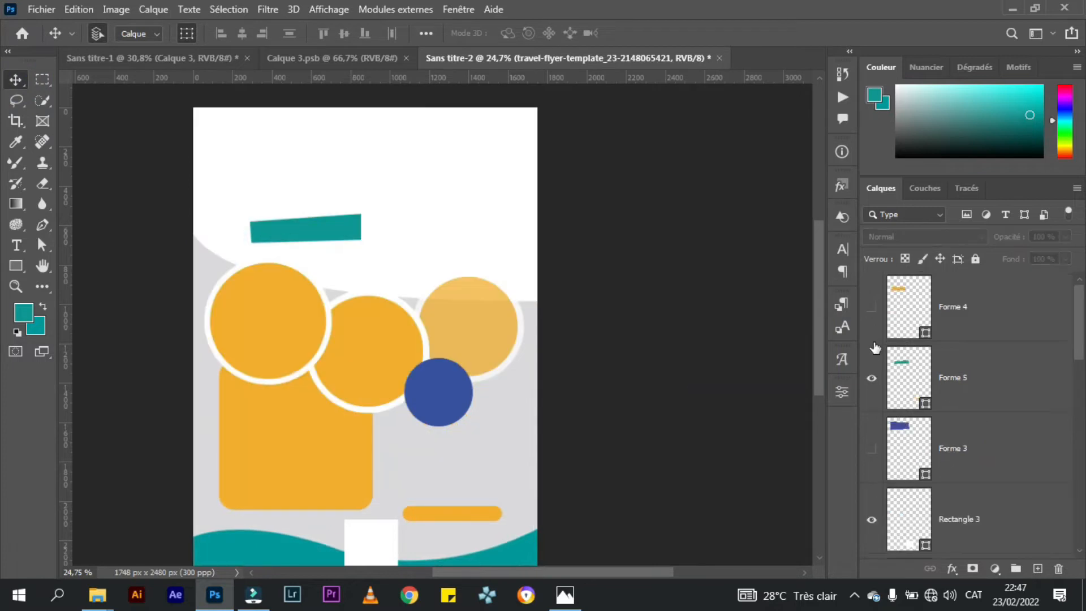
click(871, 447)
scroll(582, 271, down, 2)
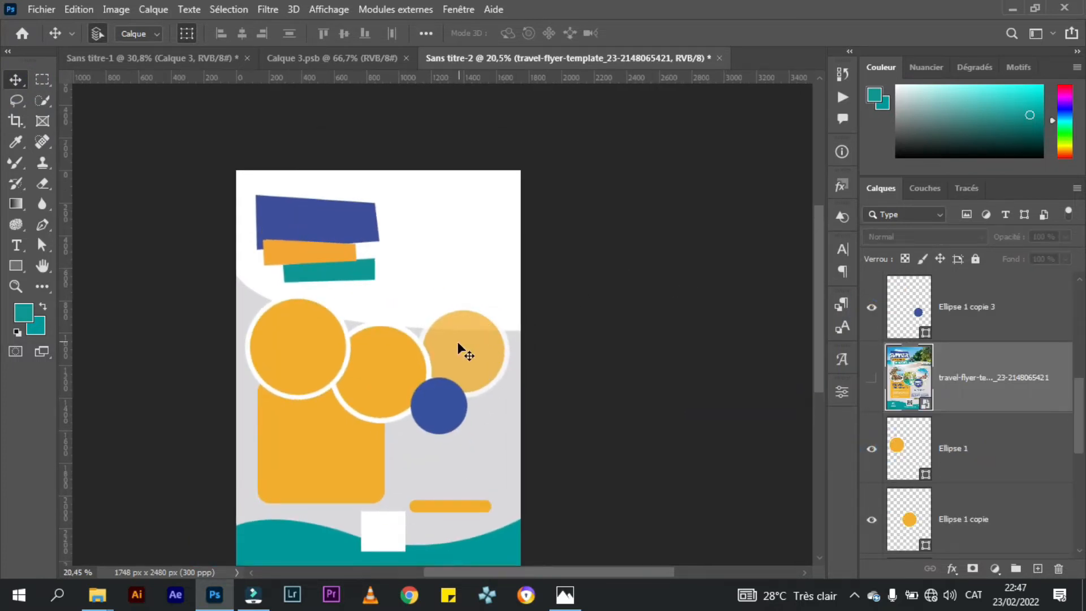
- Raise the opacity of the rightmost orange circle, Ellipse 1 copie 2, to 100%
click(458, 342)
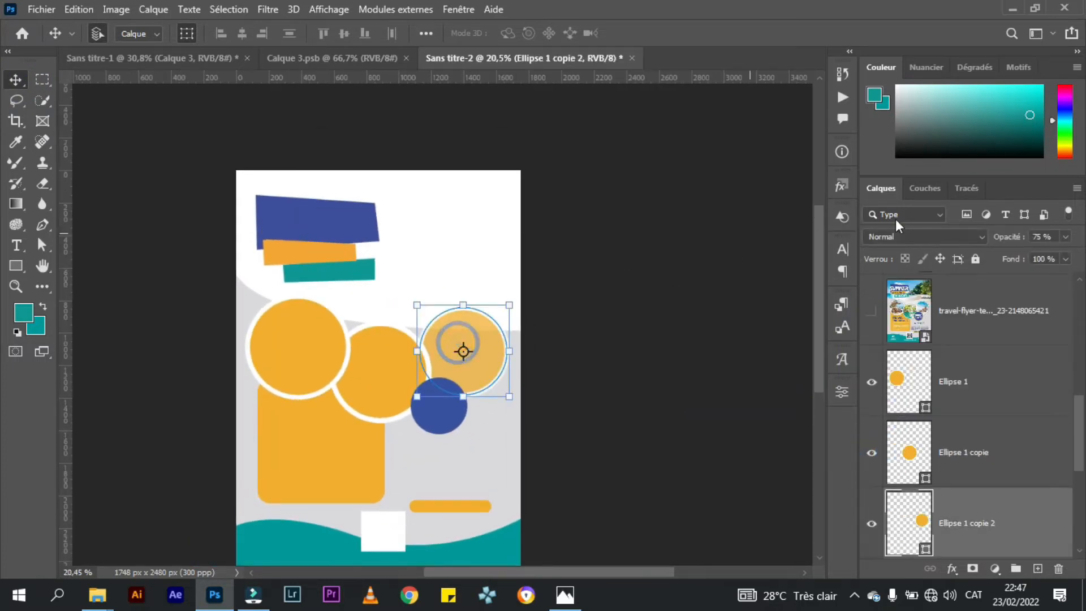
drag(1008, 237, 1035, 237)
click(718, 258)
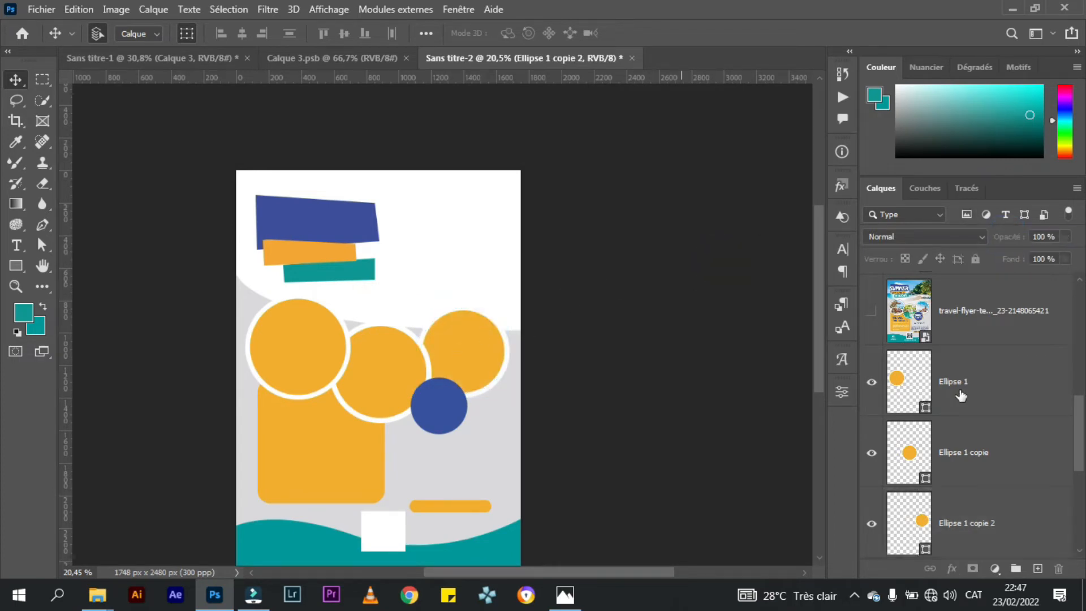
- Compare the traced shapes with the flyer by showing its reference layer and hiding it again
click(870, 313)
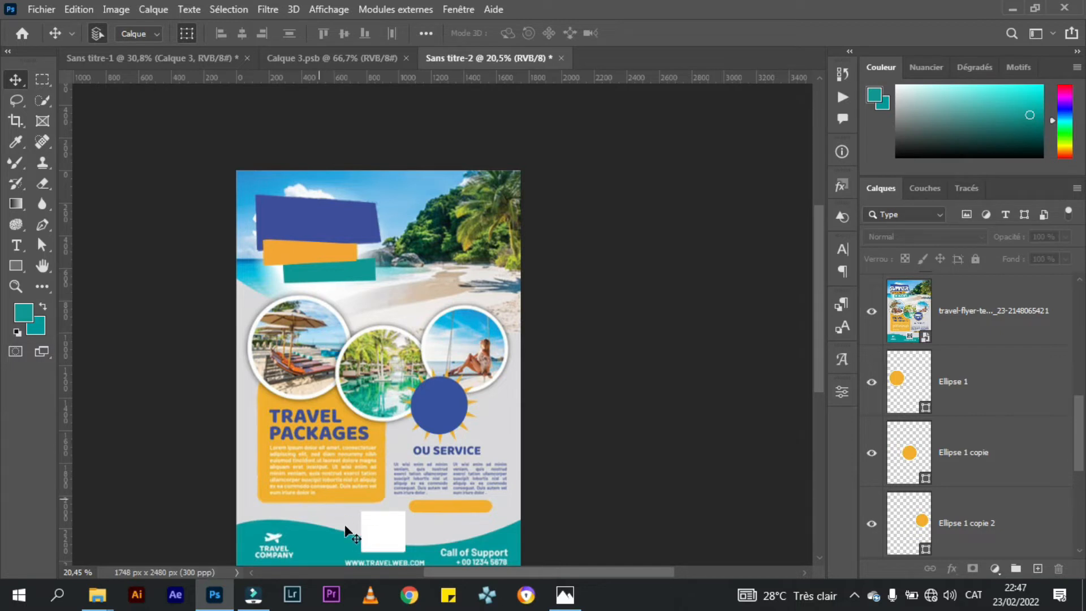
click(473, 277)
click(870, 311)
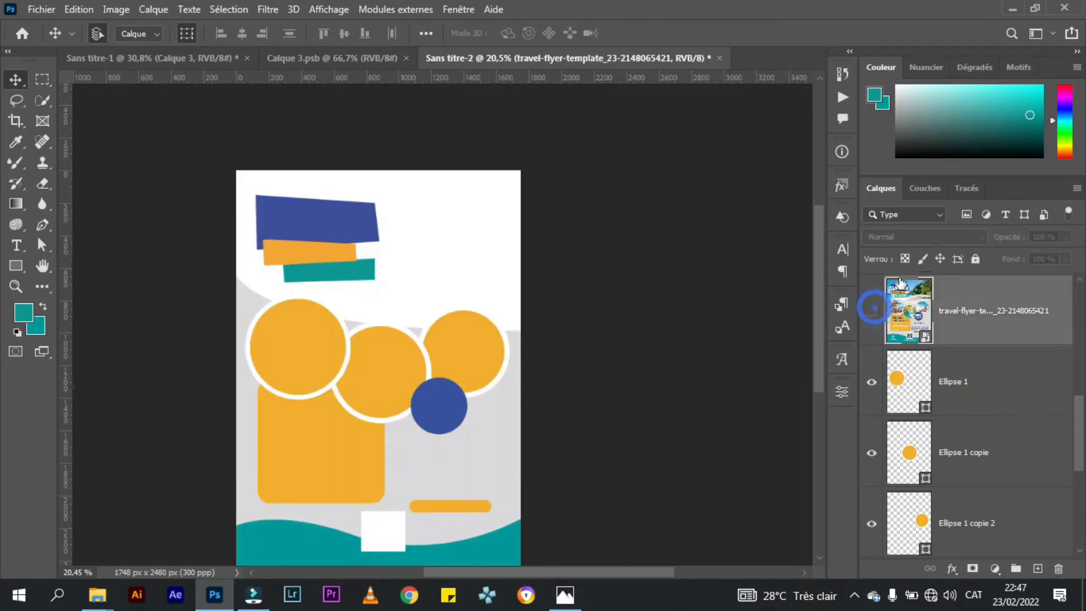
- Set the Type tool's text colour to white, ffffff
click(16, 245)
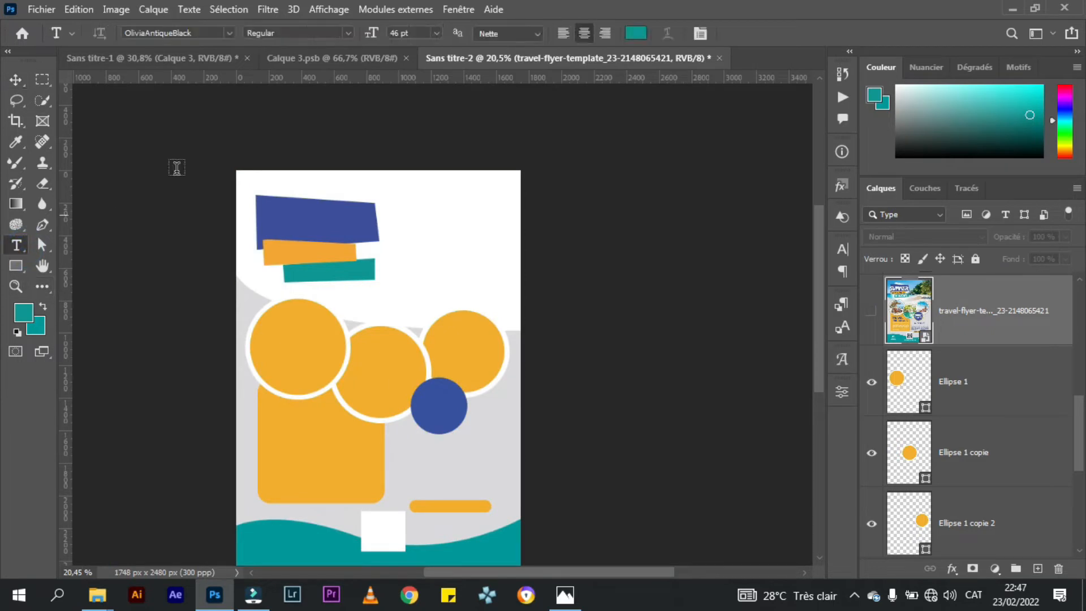
click(636, 33)
click(675, 331)
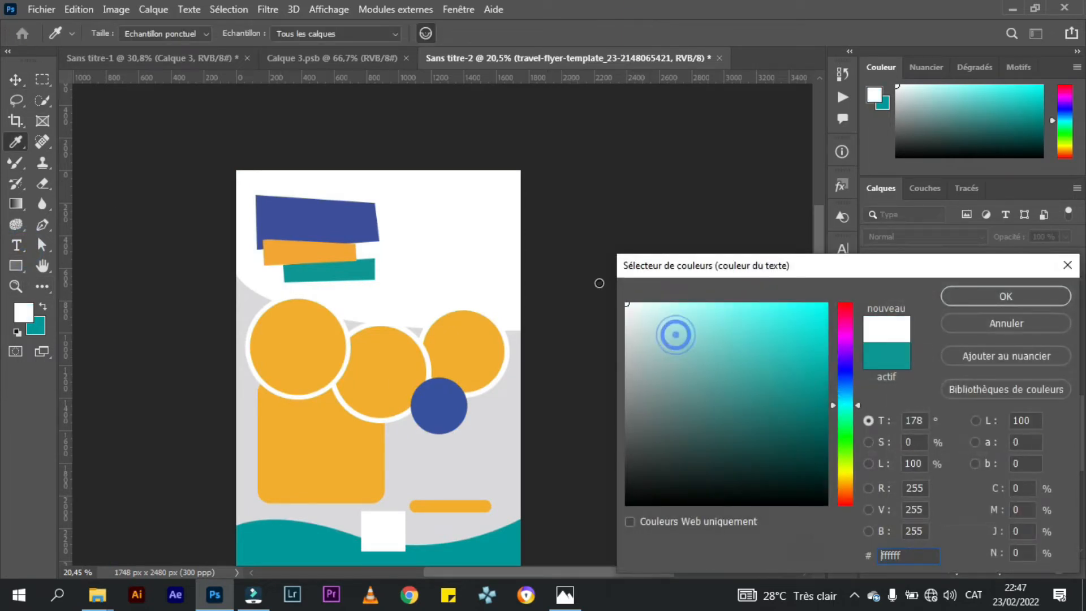
key(Return)
- Add a white lorem ipsum paragraph in the large orange box with a reduced font size and move it lower in the box
drag(271, 399, 379, 472)
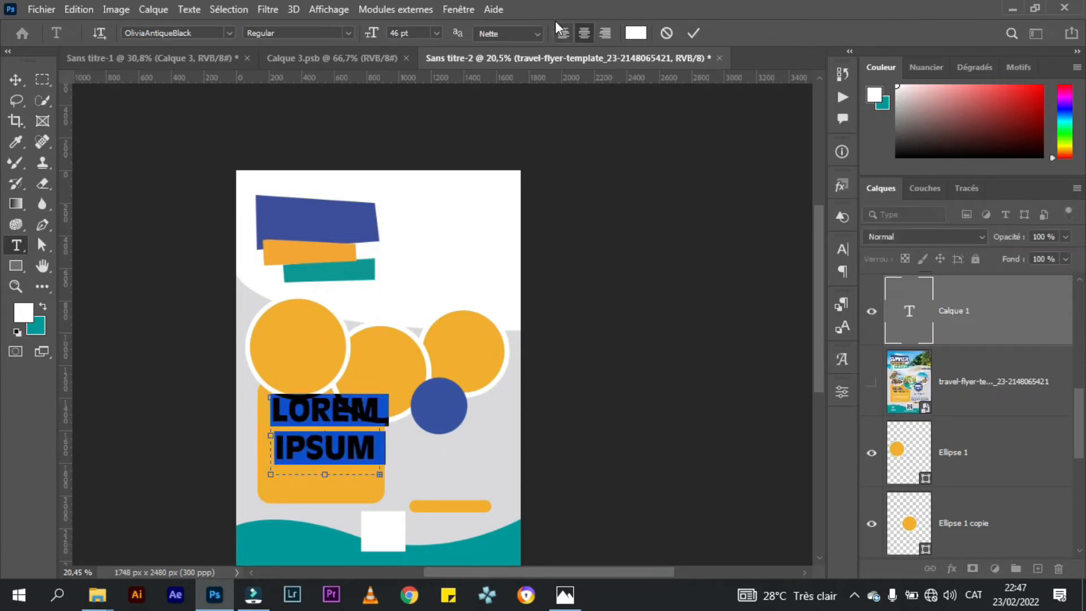
drag(371, 35, 342, 36)
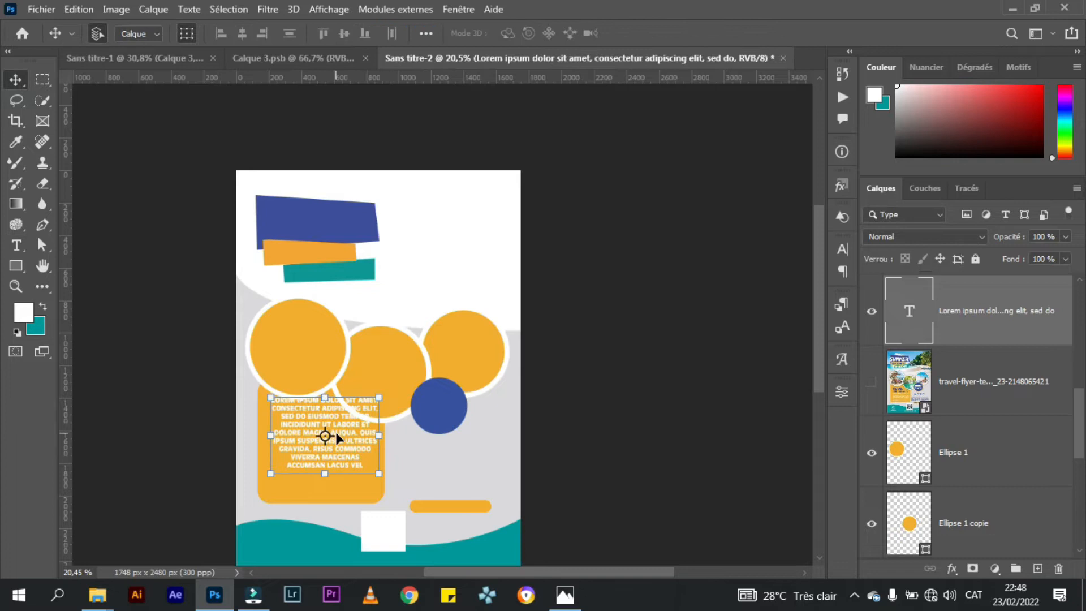
drag(332, 436, 327, 459)
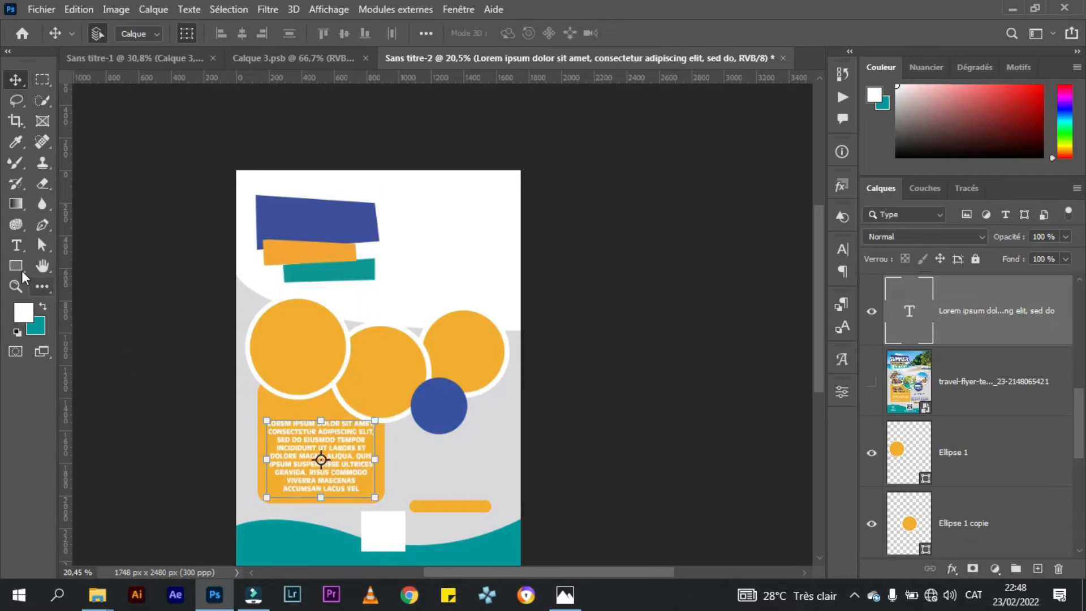
- Left-align the white paragraph and make a blue, right-aligned 5.1 pt copy of it above the small orange bar
click(17, 245)
click(306, 443)
key(ctrl+a)
click(563, 34)
key(ctrl+Return)
key(v)
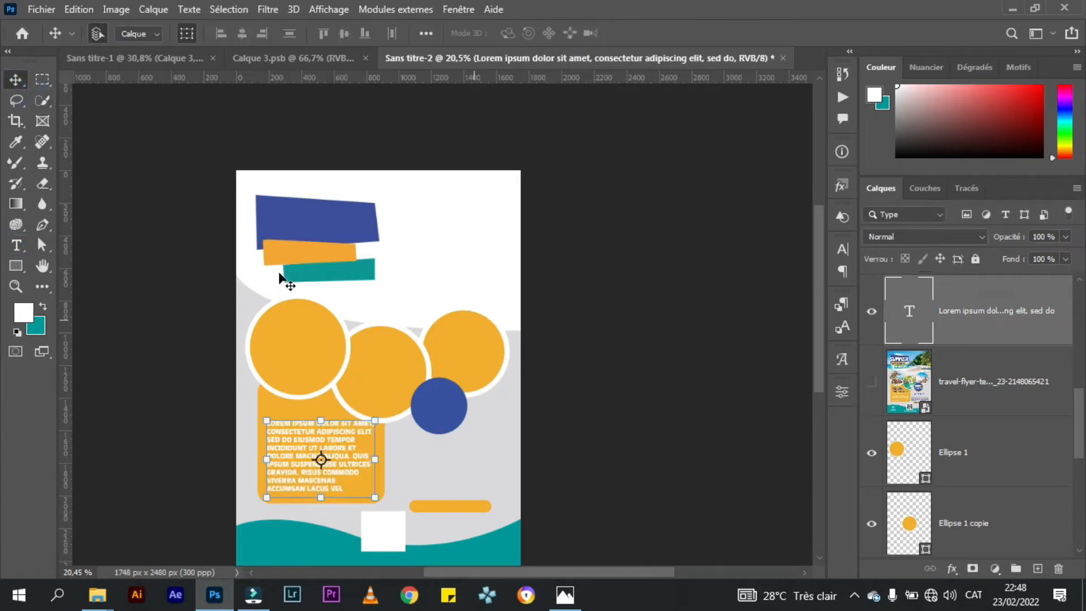
key(ctrl+t)
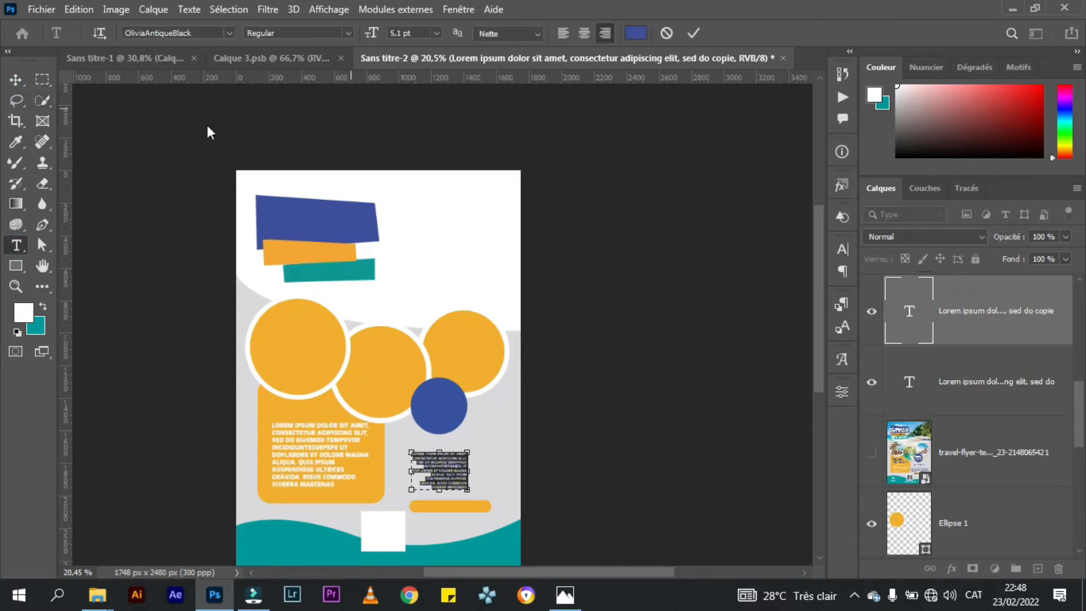
- Duplicate the small blue paragraph as a second column to its right and left-align the copy
click(16, 80)
drag(461, 475, 507, 473)
click(16, 245)
click(490, 476)
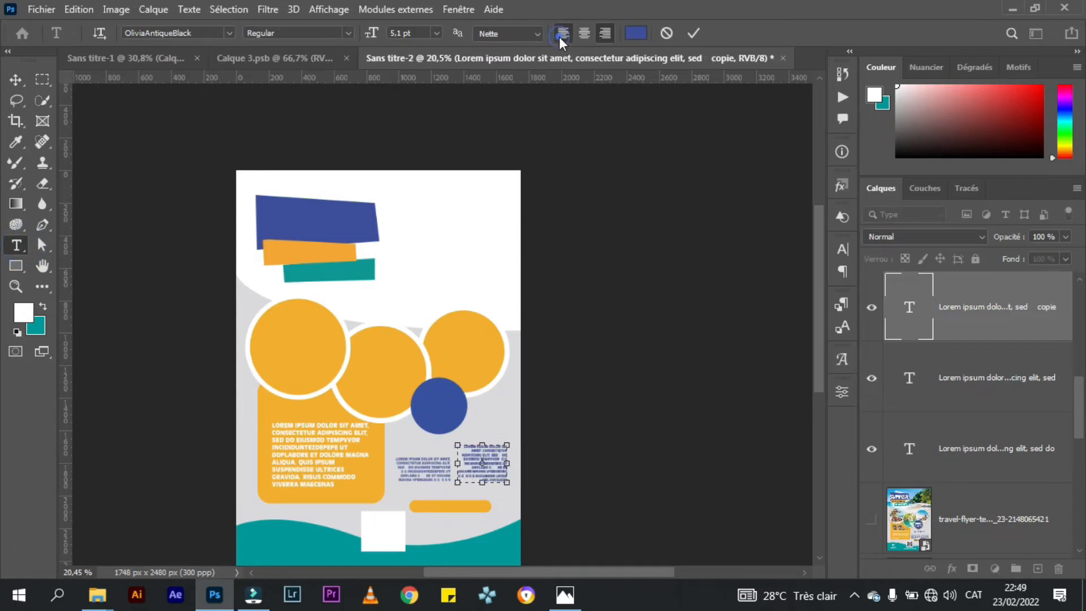
click(563, 34)
key(ctrl+Return)
key(v)
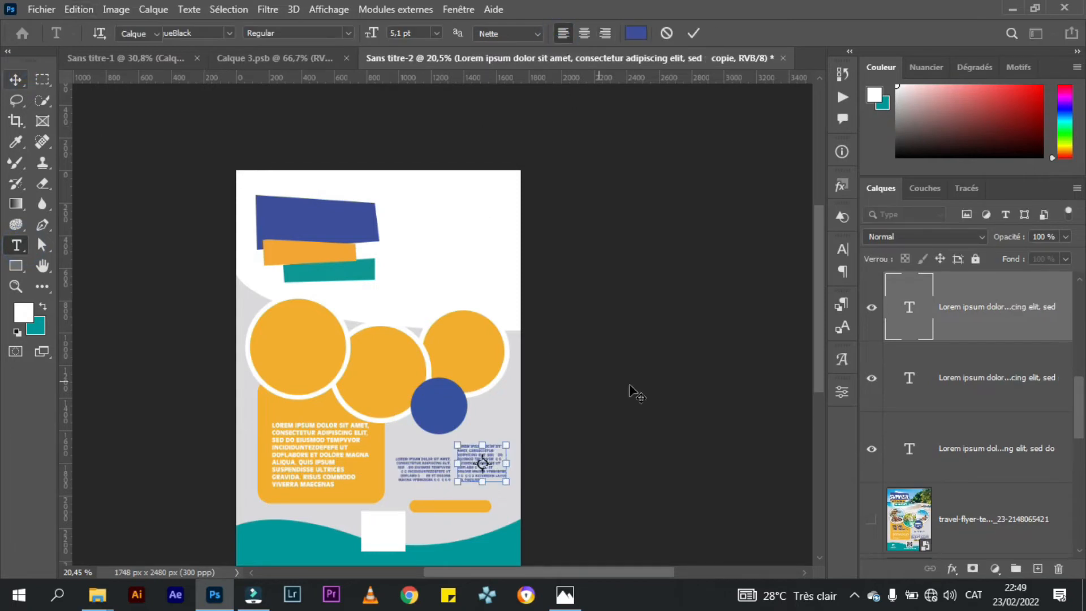
- Replace the left blue column with a copy of the right one and right-align its text
drag(479, 469, 422, 473)
click(424, 469)
key(Delete)
click(18, 249)
click(425, 469)
key(ctrl+a)
click(602, 33)
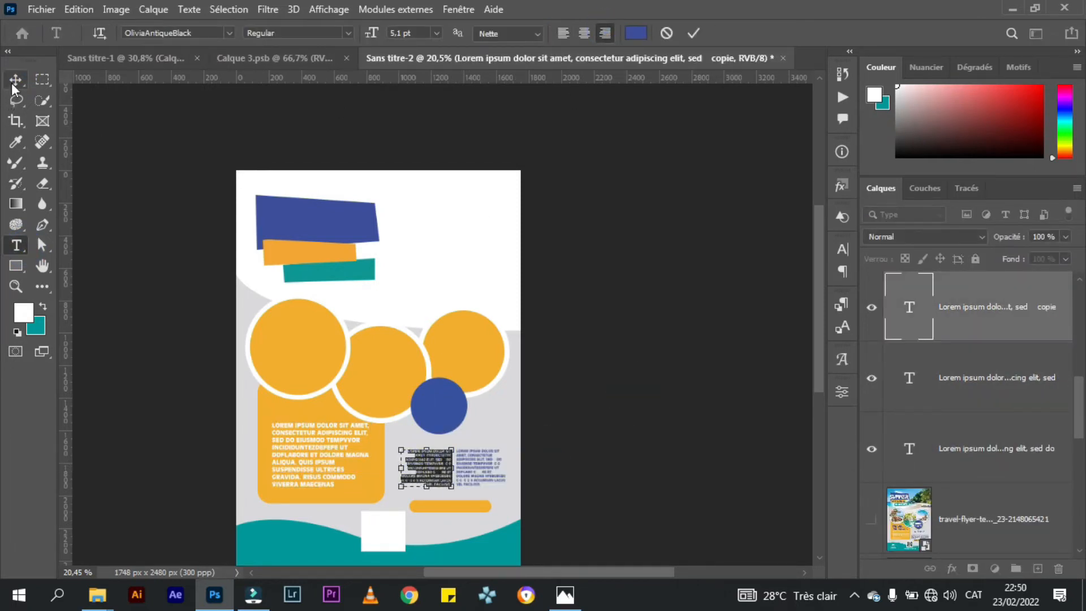
- Nudge the two blue columns together slightly right and down, and move the white paragraph slightly down in its box
click(16, 80)
click(483, 470)
shift+click(419, 468)
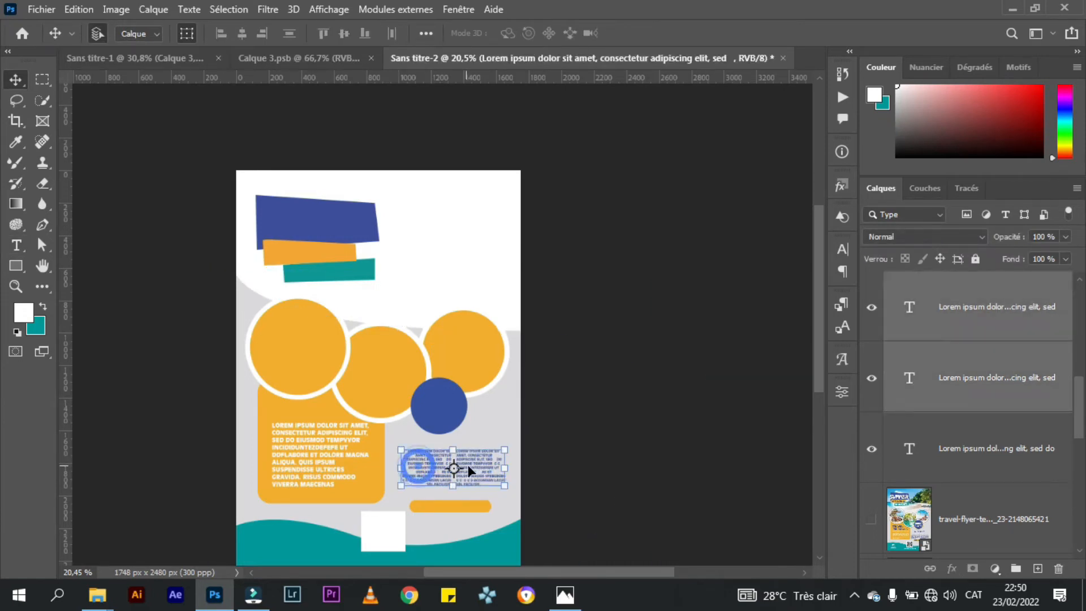
drag(480, 468, 485, 470)
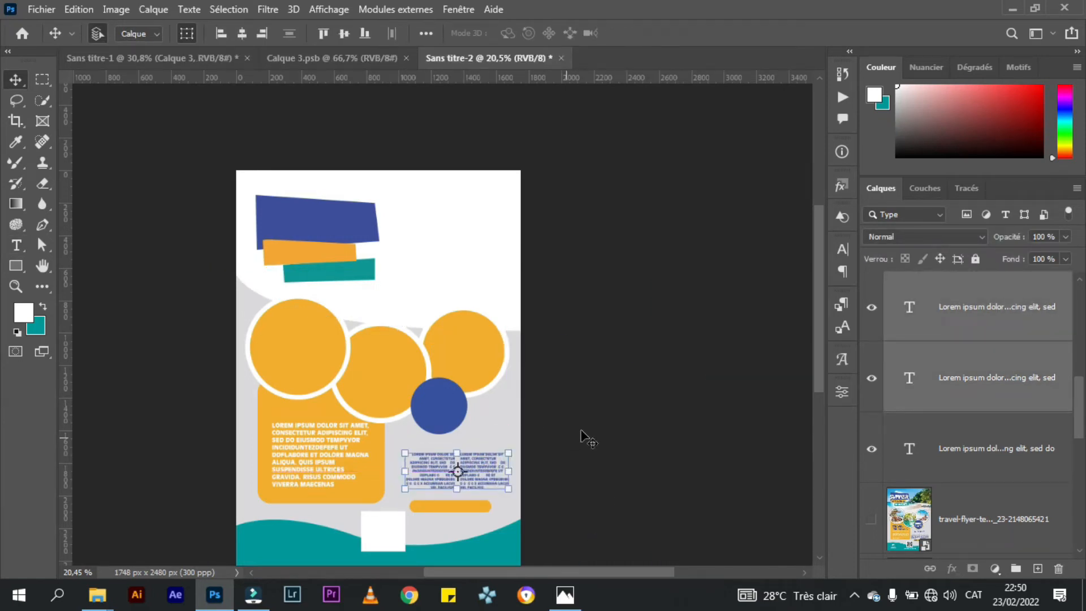
click(332, 451)
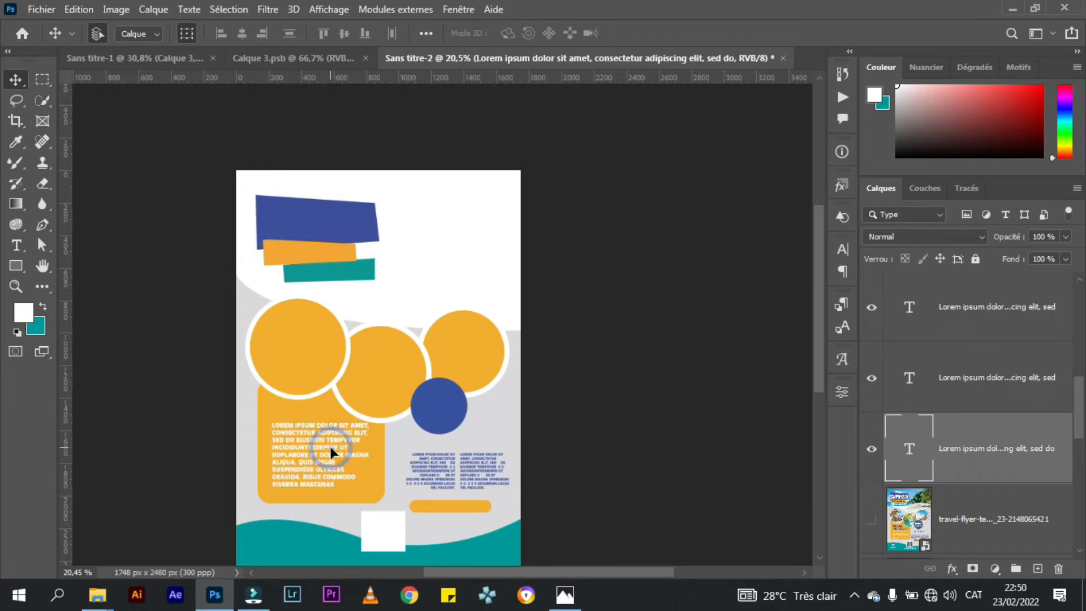
drag(330, 447, 331, 451)
click(616, 423)
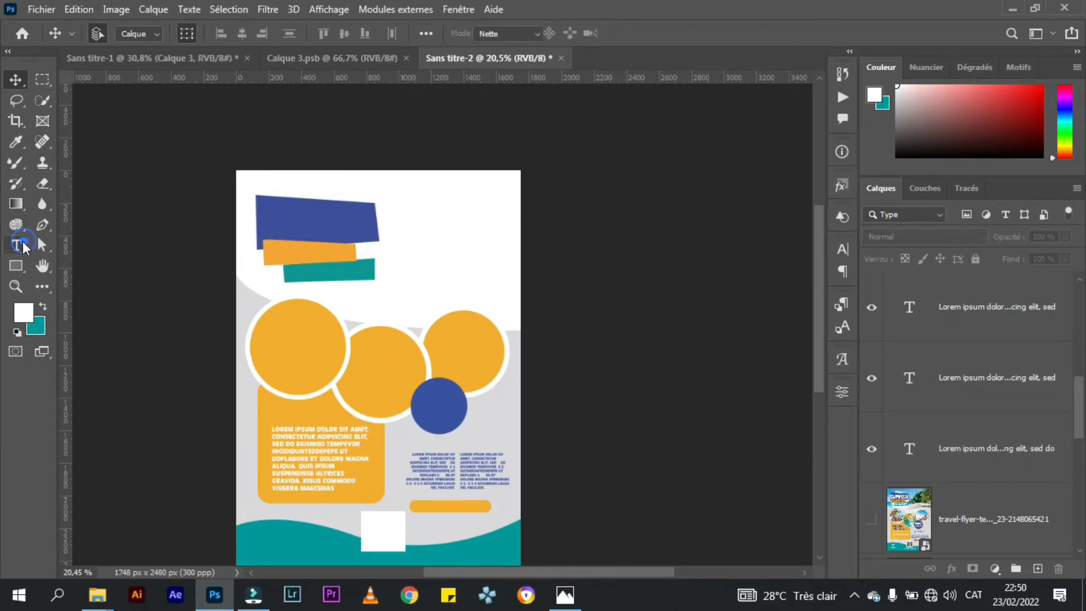
- Bring the reference flyer layer to the top of the layer stack and hide it
click(15, 245)
click(872, 521)
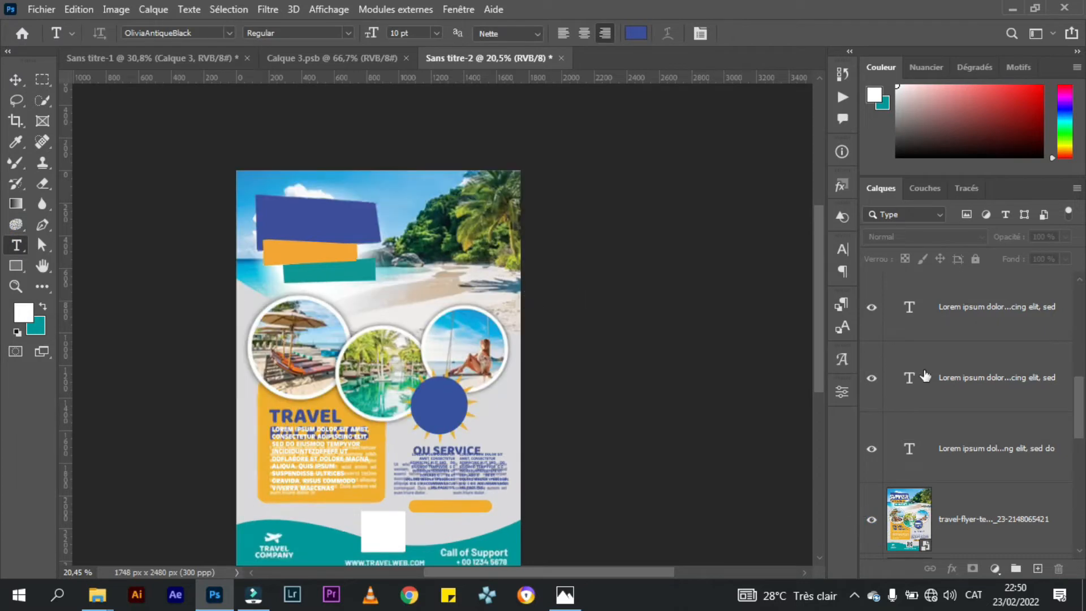
drag(987, 519, 943, 274)
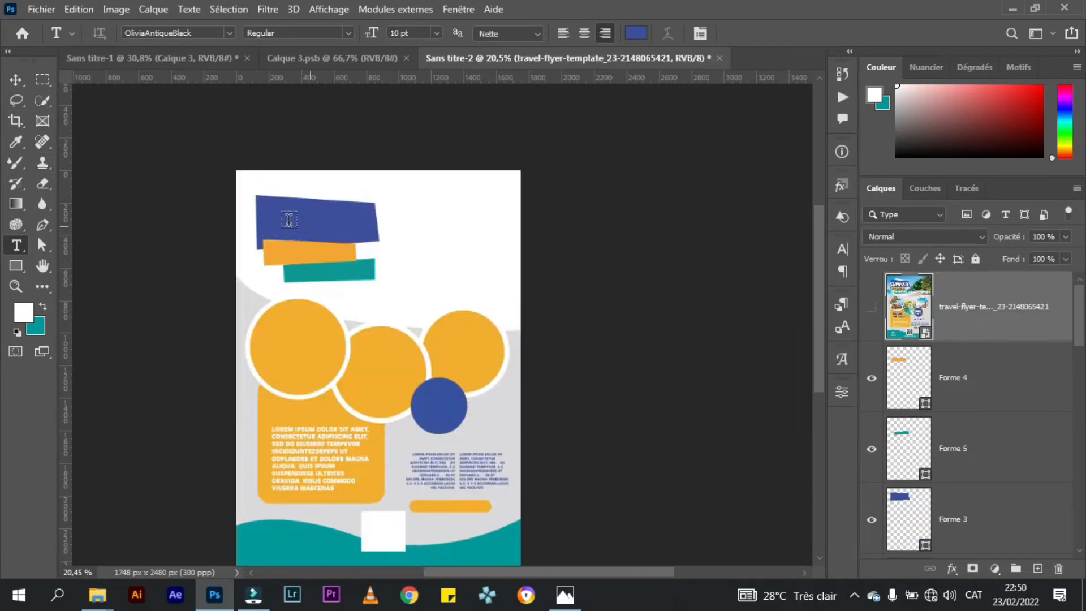
- Add the white 50 pt title SAMMUR on the blue banner and scale it to about 659 × 161 px
click(287, 219)
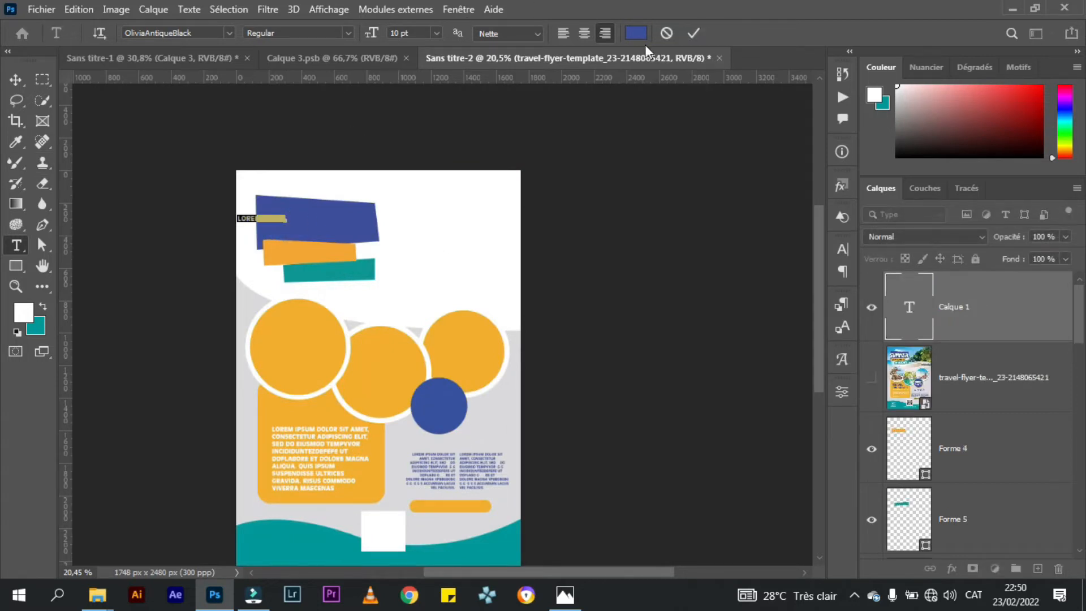
click(636, 33)
click(626, 305)
click(1001, 294)
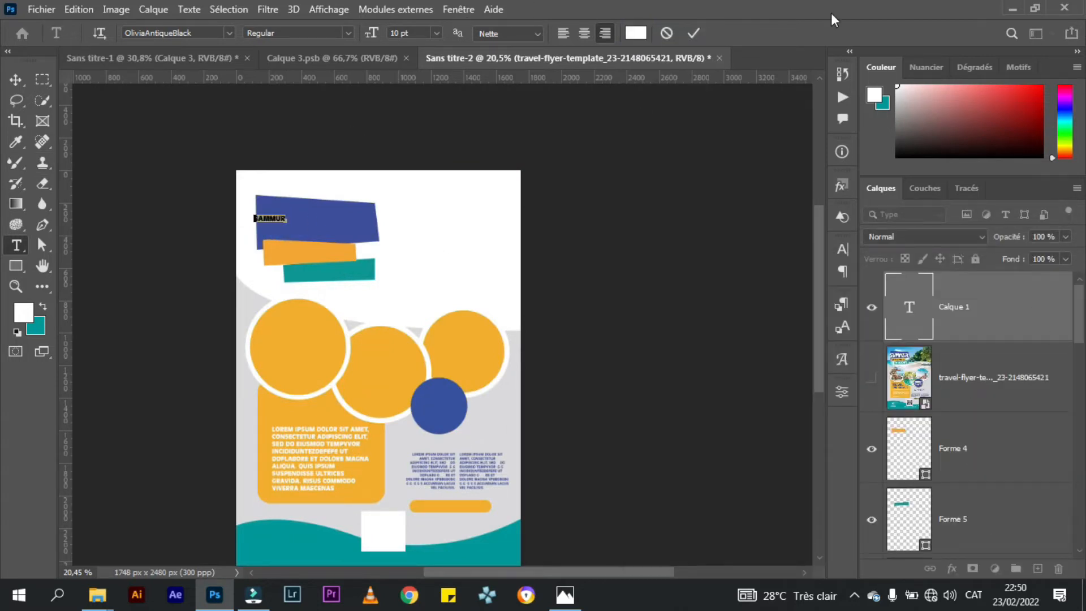
click(399, 34)
text(50)
key(Return)
drag(359, 216, 345, 272)
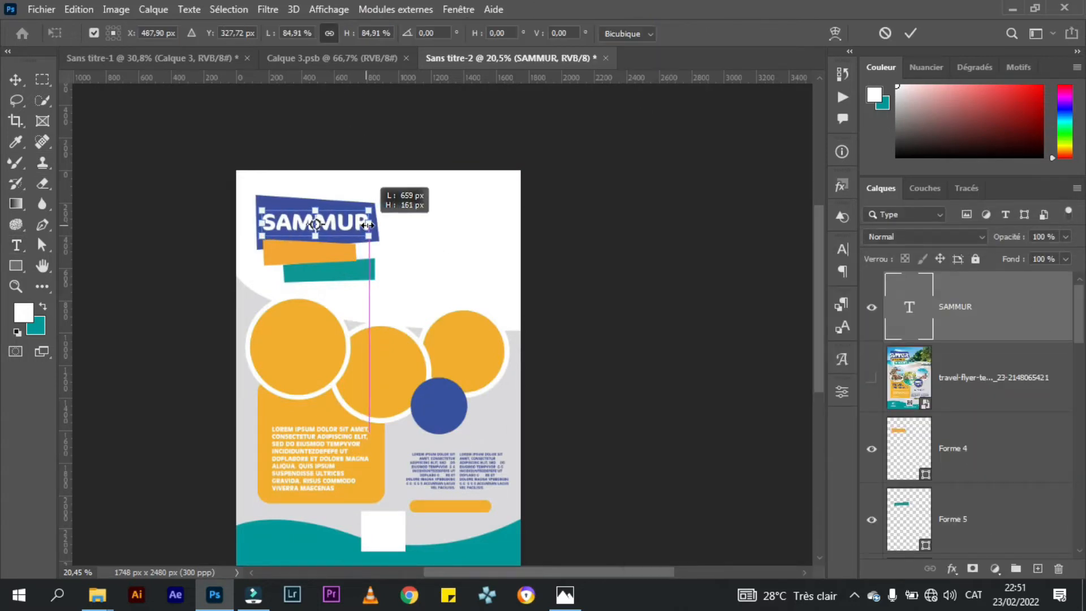
click(914, 32)
- Add white title copies reading AMAZING on the orange banner and HOLYDAY on the teal banner, and compare them with the reference
click(747, 178)
key(ctrl+t)
click(910, 33)
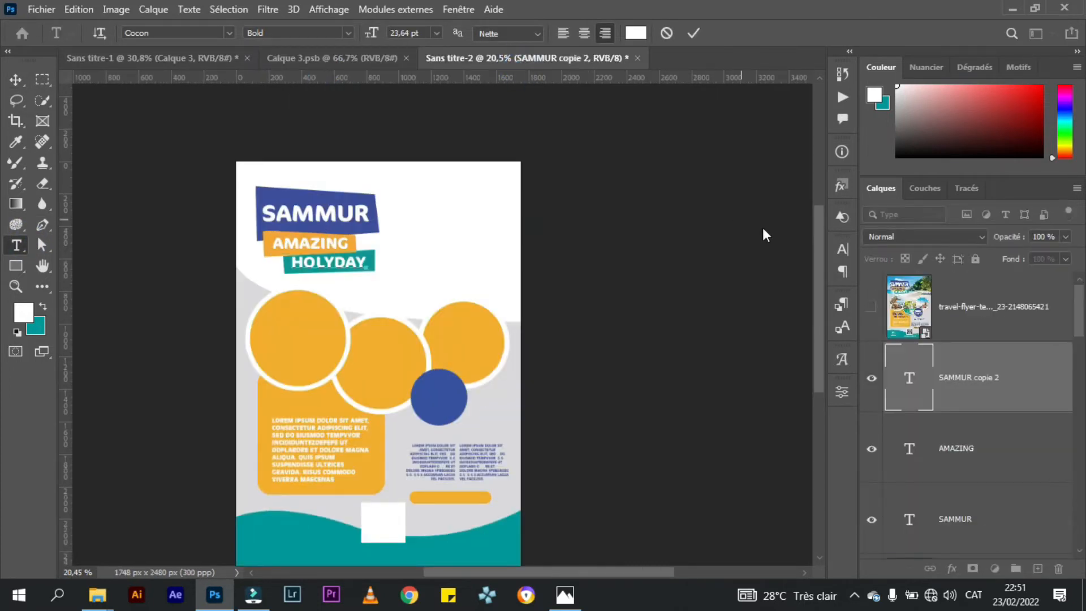
click(875, 310)
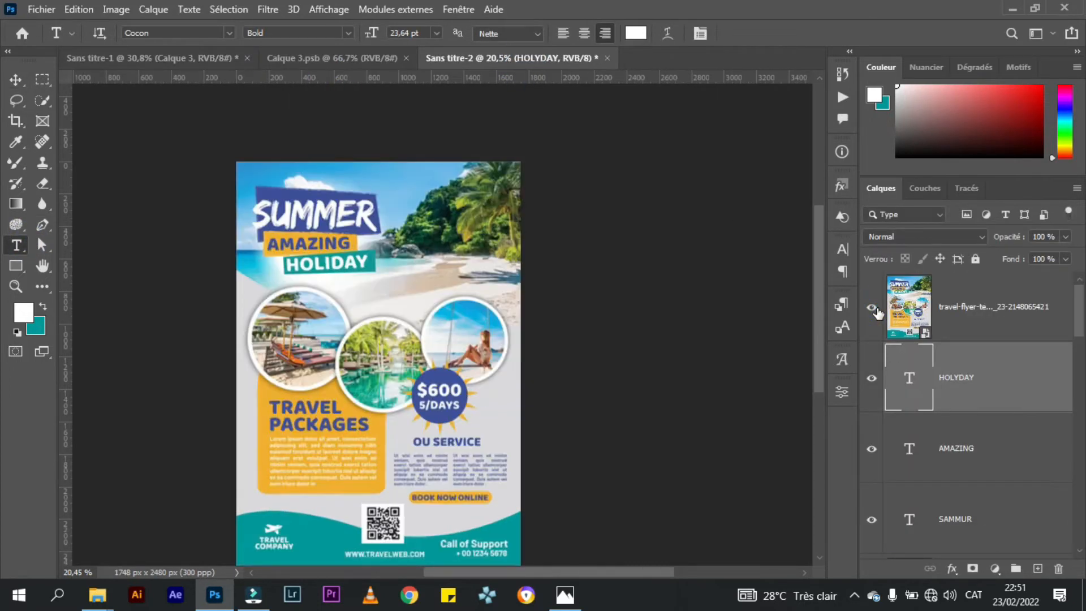
click(872, 308)
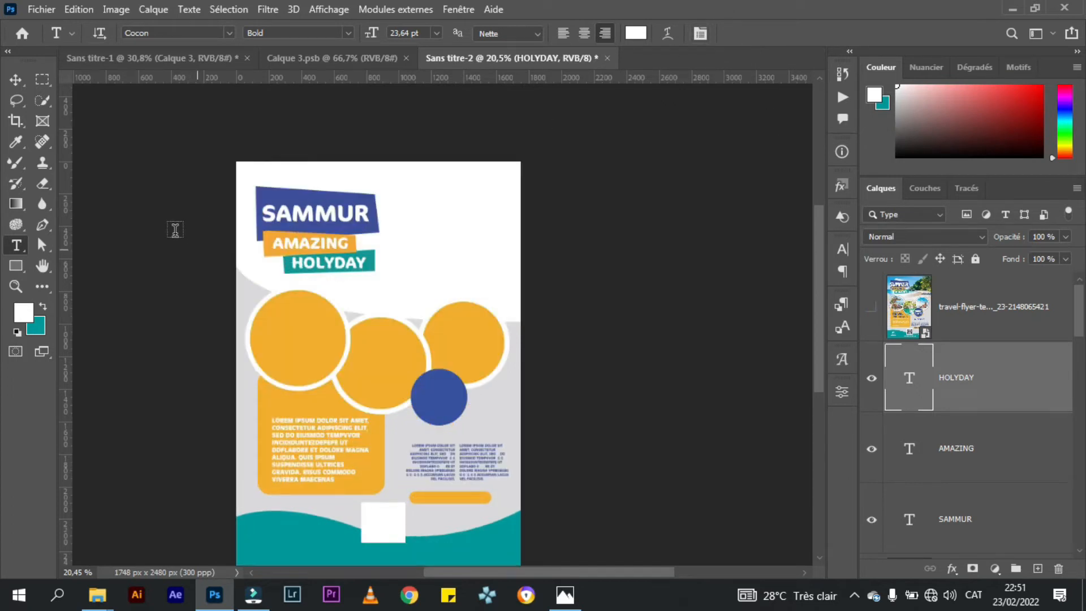
- Place the adult-afro-analog-camera-1544723 photo directly above the background layer, beneath all flyer shapes
click(15, 81)
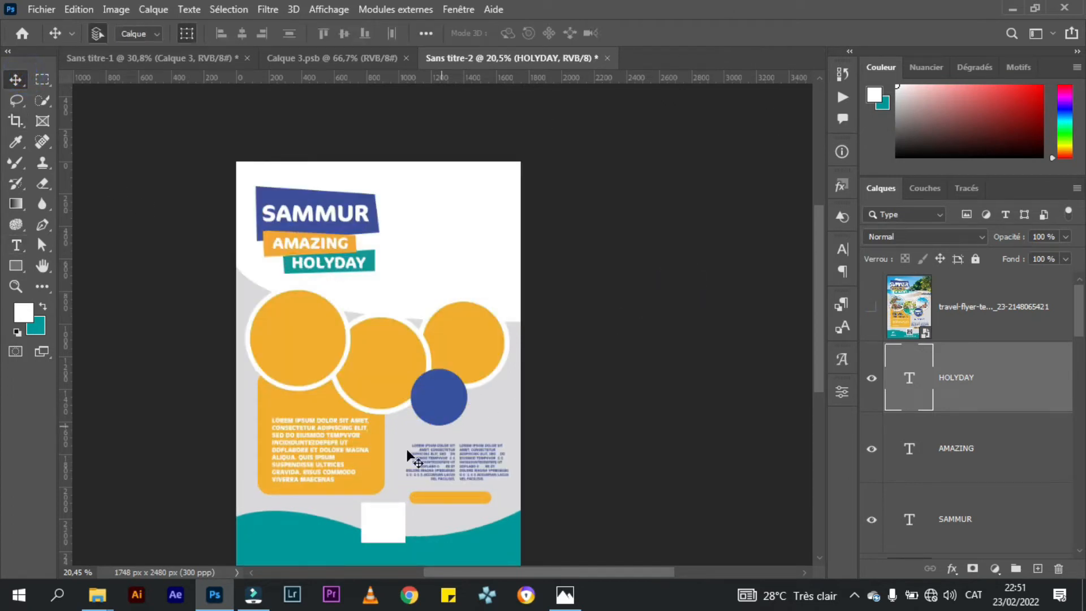
click(394, 524)
scroll(518, 323, down, 1)
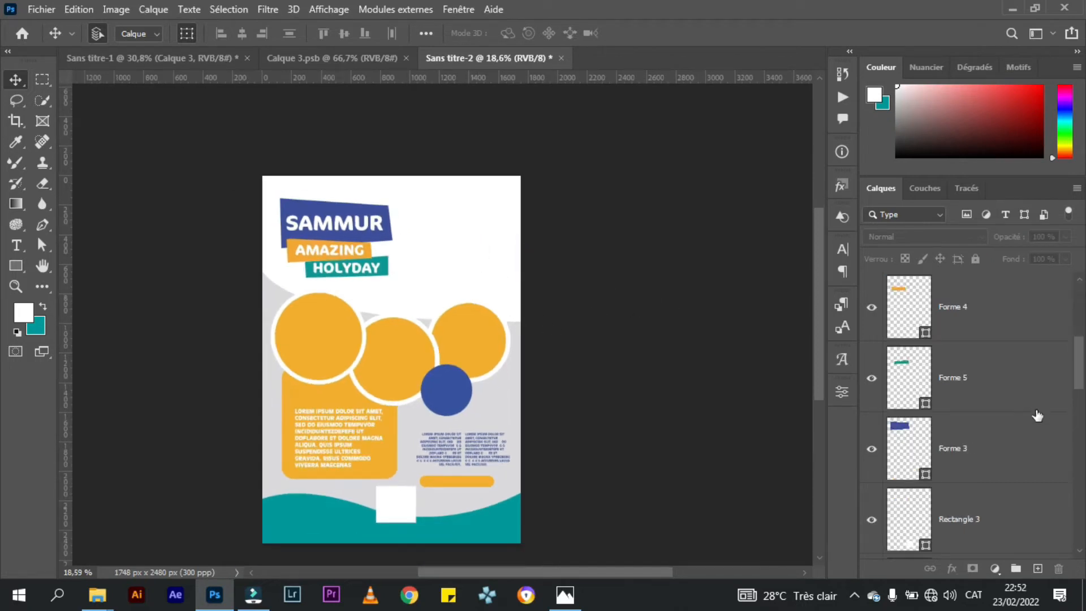
scroll(1037, 408, down, 10)
scroll(1009, 453, down, 2)
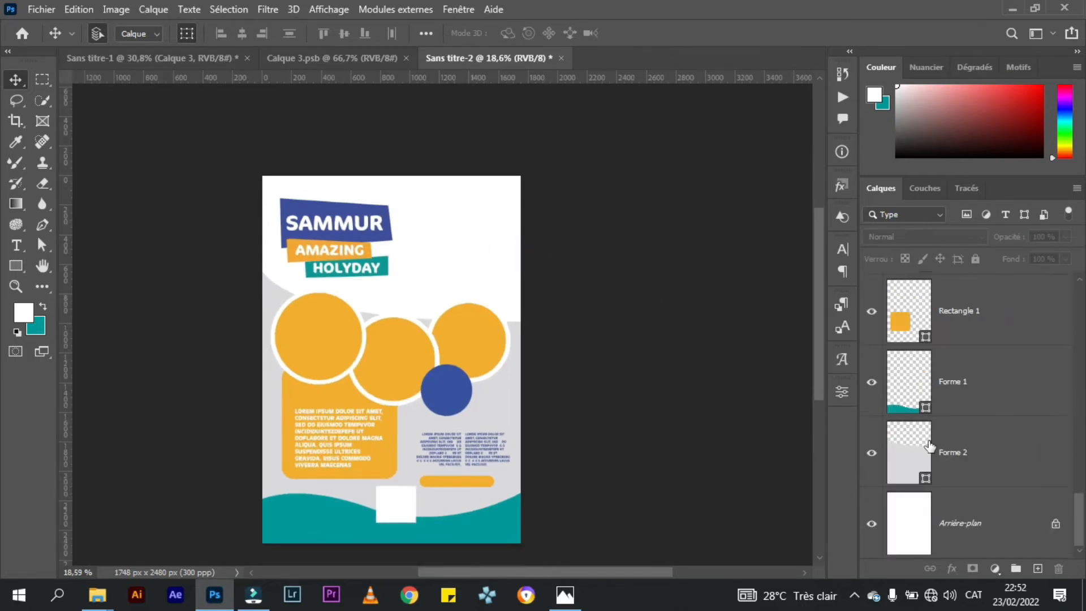
click(997, 448)
click(1006, 517)
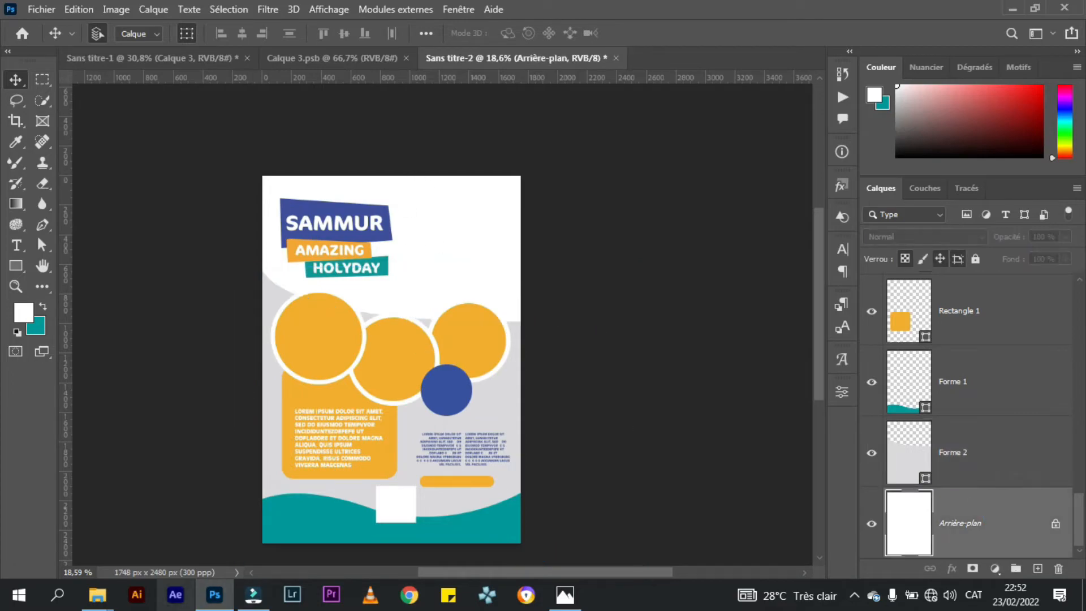
mouse_move(97, 595)
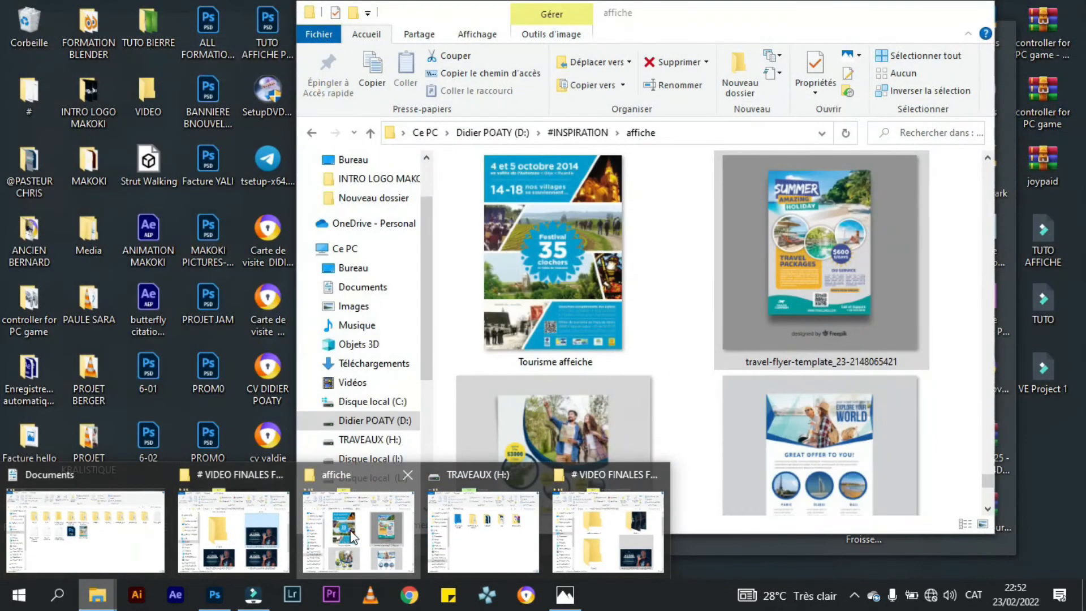
click(358, 532)
drag(555, 443, 396, 395)
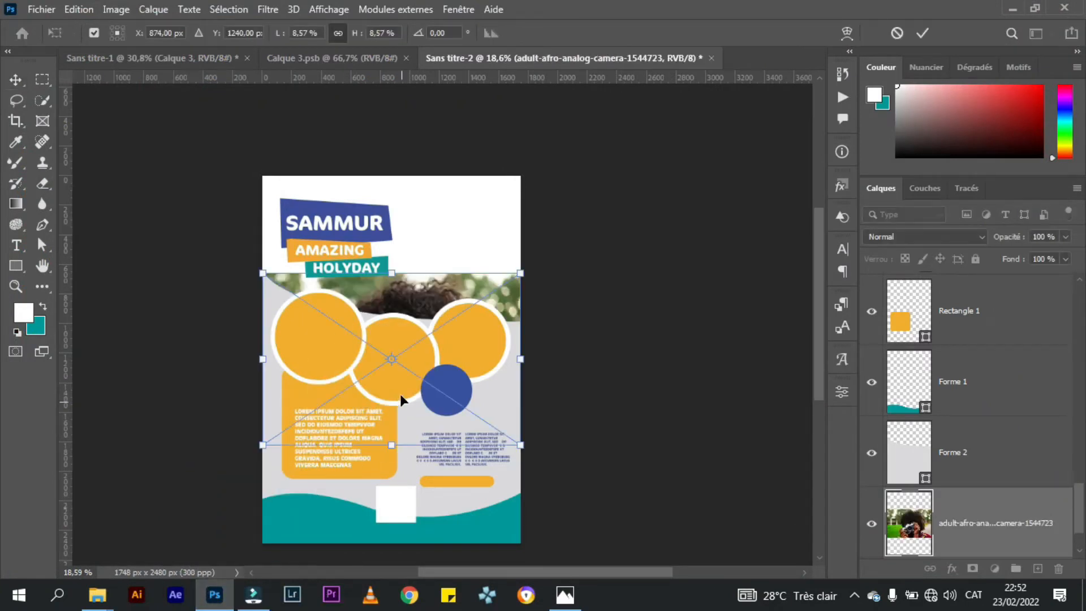
- Move the camera photo up behind the title banners and enlarge it to 10.47 % to fill the header
drag(416, 291, 419, 181)
drag(523, 173, 580, 131)
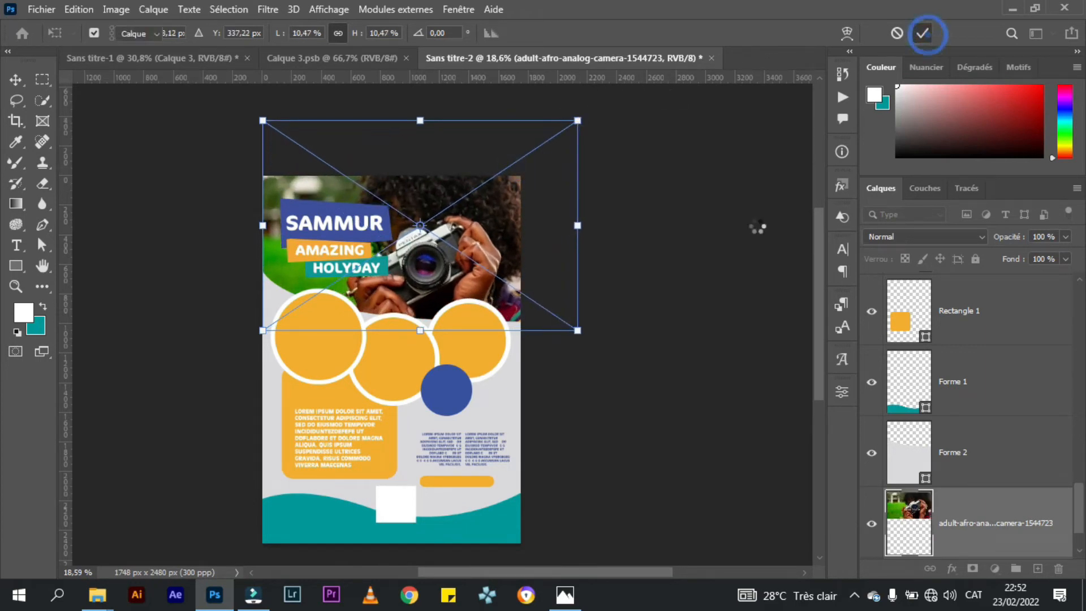
click(924, 34)
- Find the makeup-for-black-women photo in the Images folder and place it directly above the left circle's layer
click(343, 337)
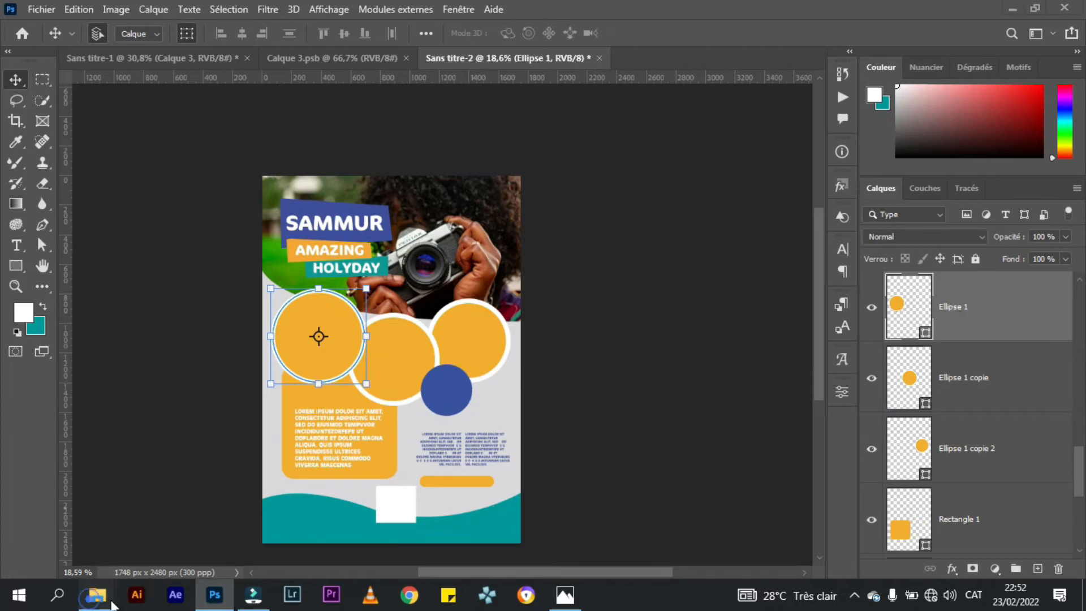
mouse_move(98, 593)
click(354, 532)
scroll(711, 300, down, 10)
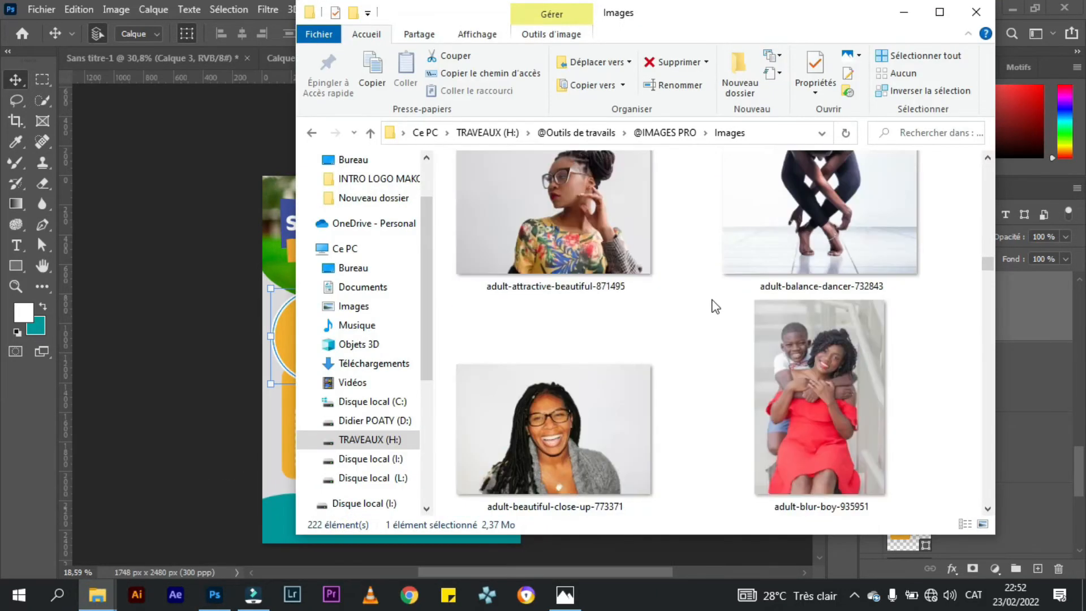
scroll(715, 311, down, 15)
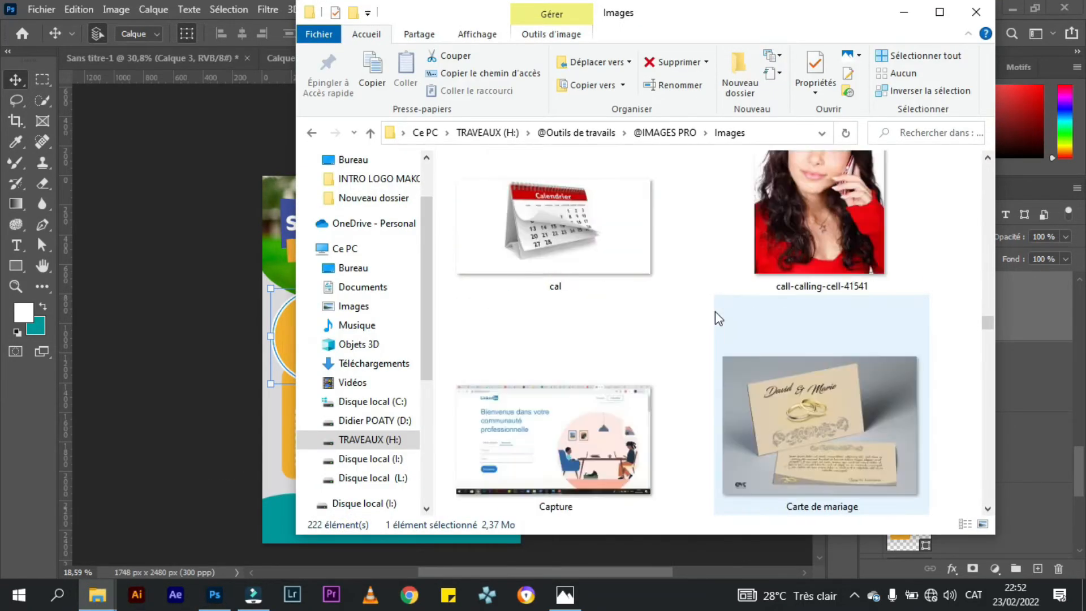
scroll(715, 311, down, 15)
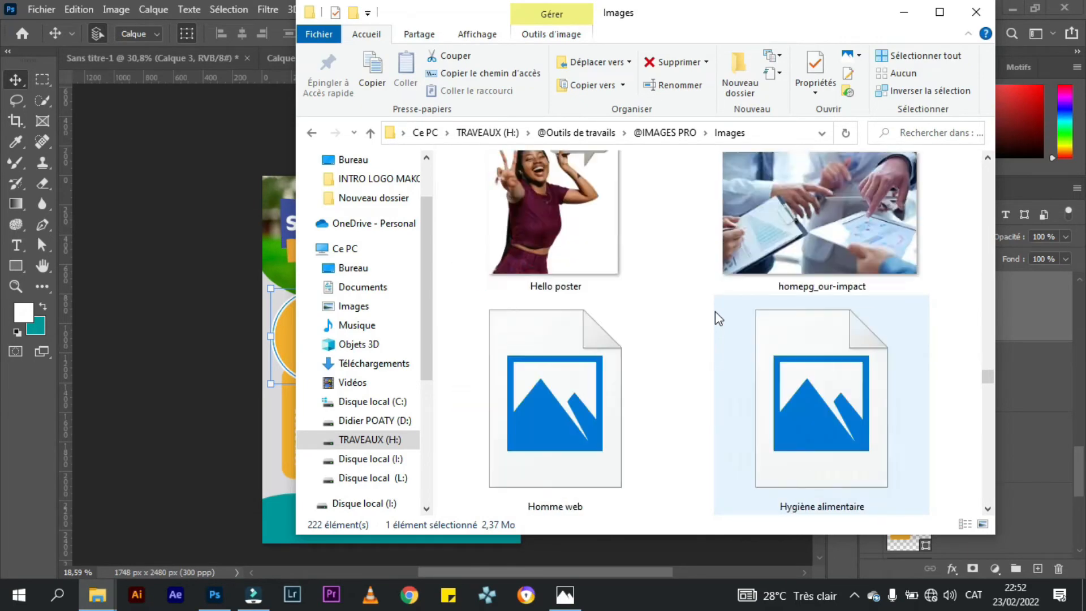
scroll(714, 312, down, 12)
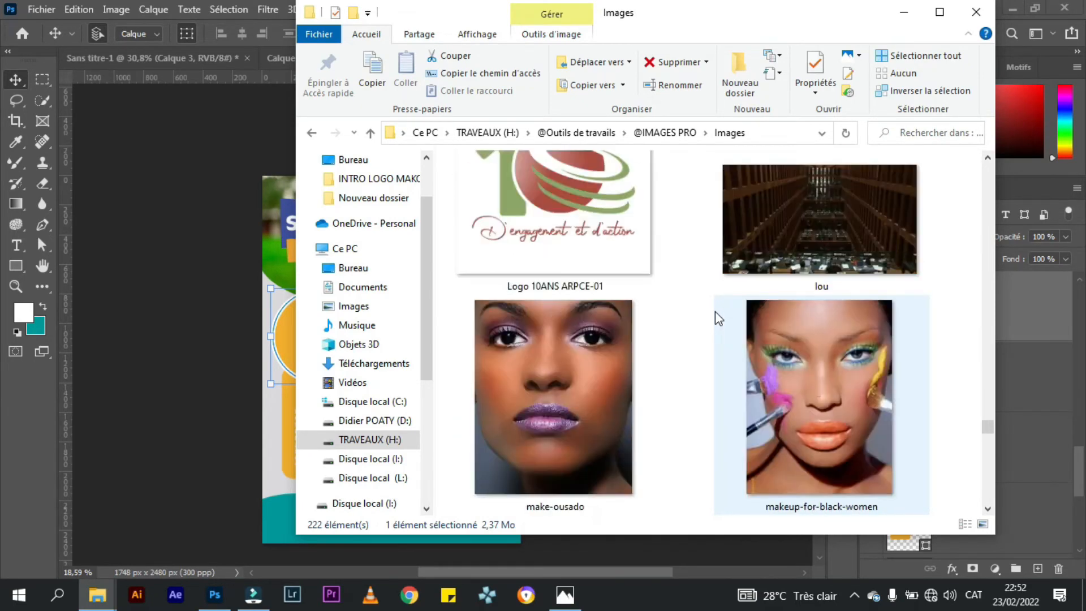
scroll(715, 312, up, 3)
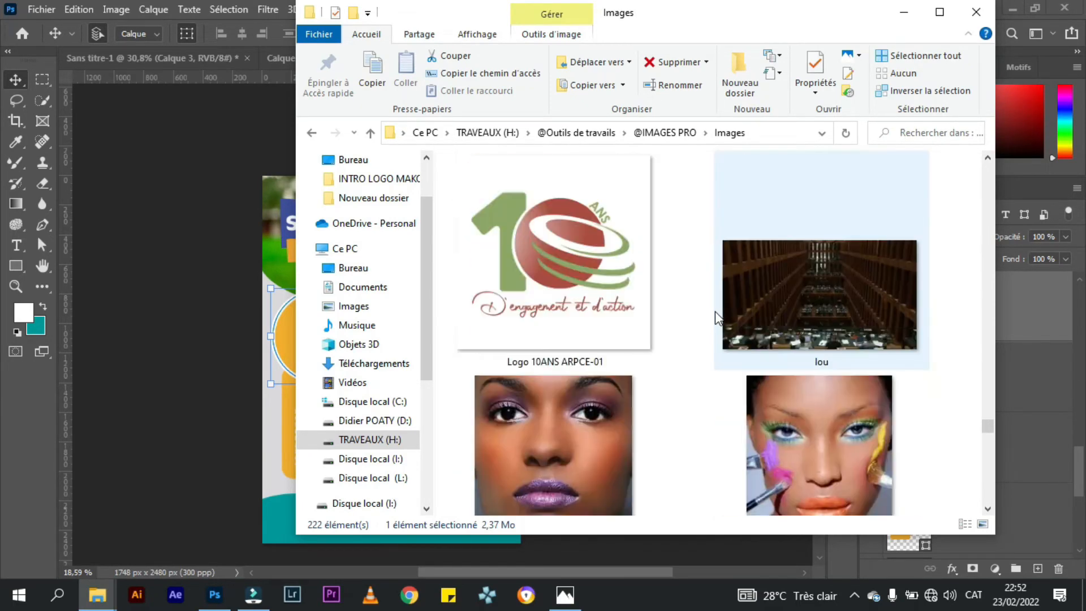
click(825, 412)
drag(678, 458, 348, 384)
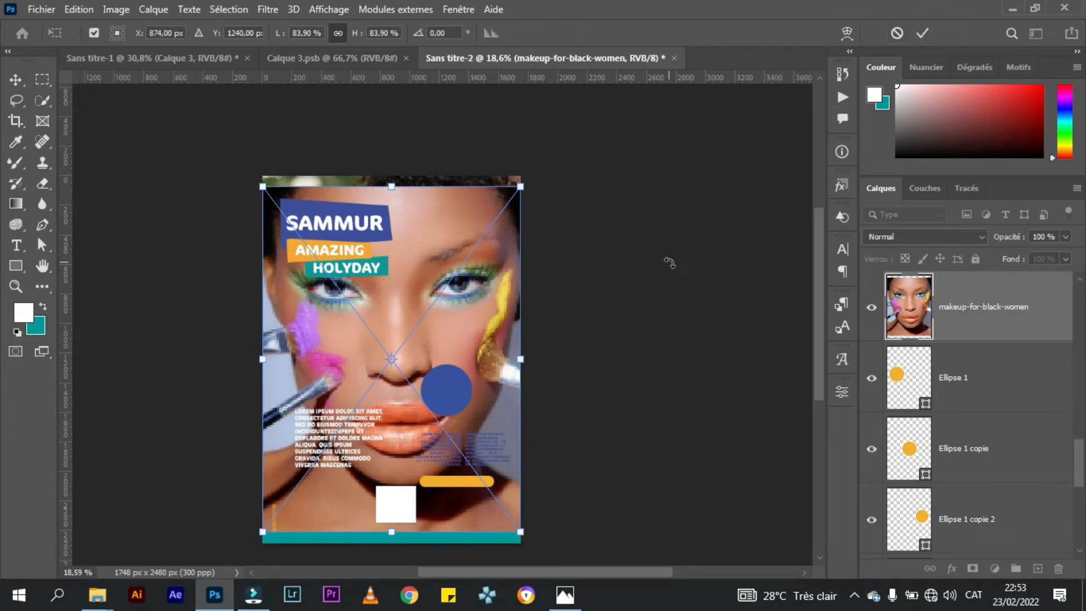
click(930, 34)
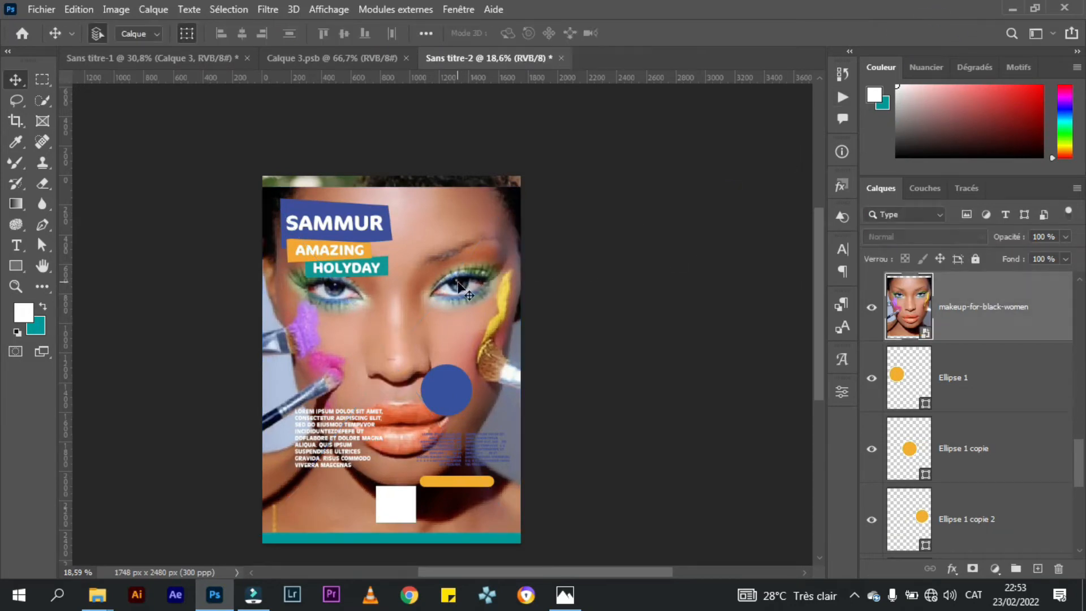
- Shrink the placed makeup photo over the left circle, clip it to that circle, and adjust its position and size to fill it
key(ctrl+t)
drag(455, 354, 334, 338)
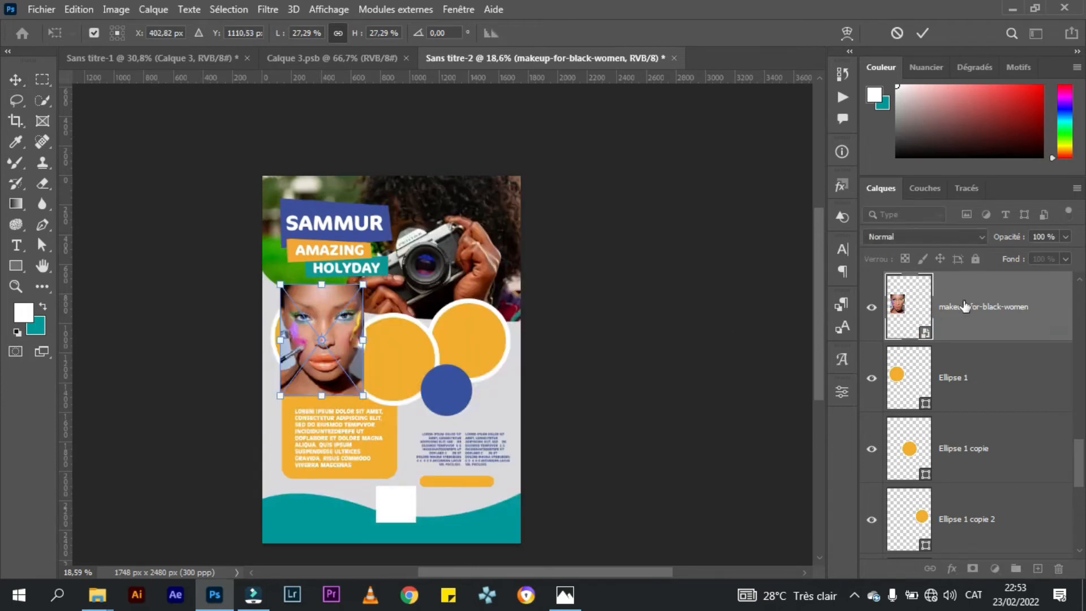
key(Return)
alt+click(966, 338)
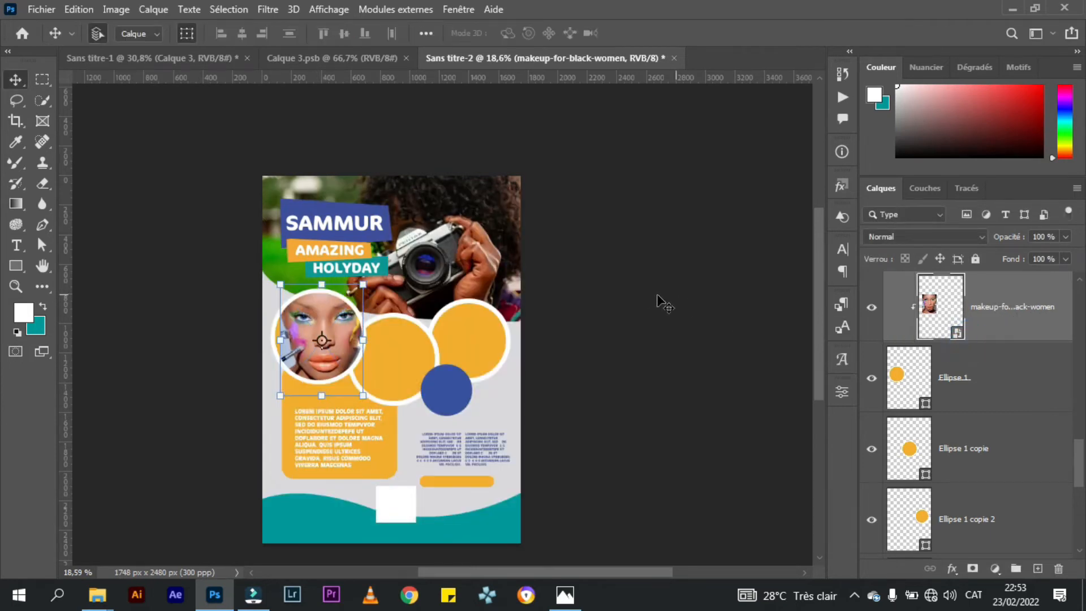
drag(333, 336, 328, 339)
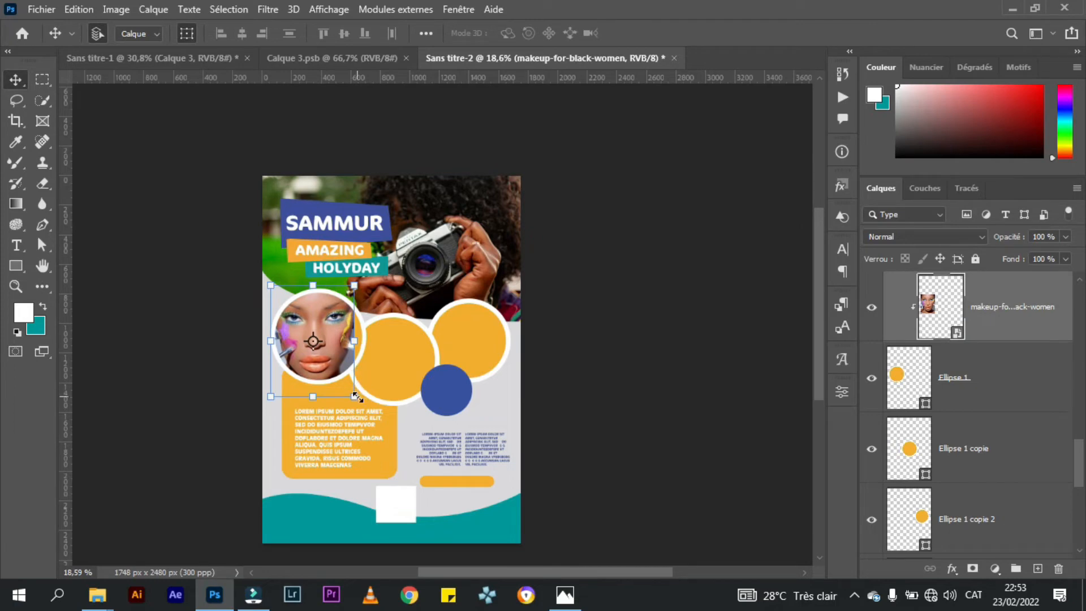
key(ctrl+t)
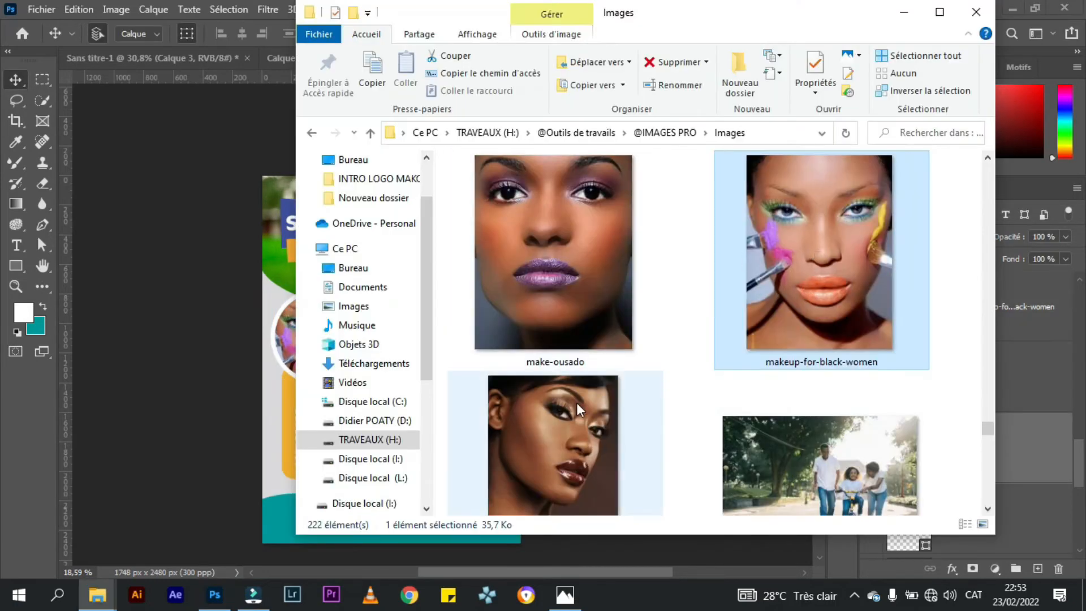
- Place the makeup-for-black-women8 photo above the middle circle's layer, clip it to that circle and scale it to 31.87 %
drag(568, 416, 406, 401)
click(921, 33)
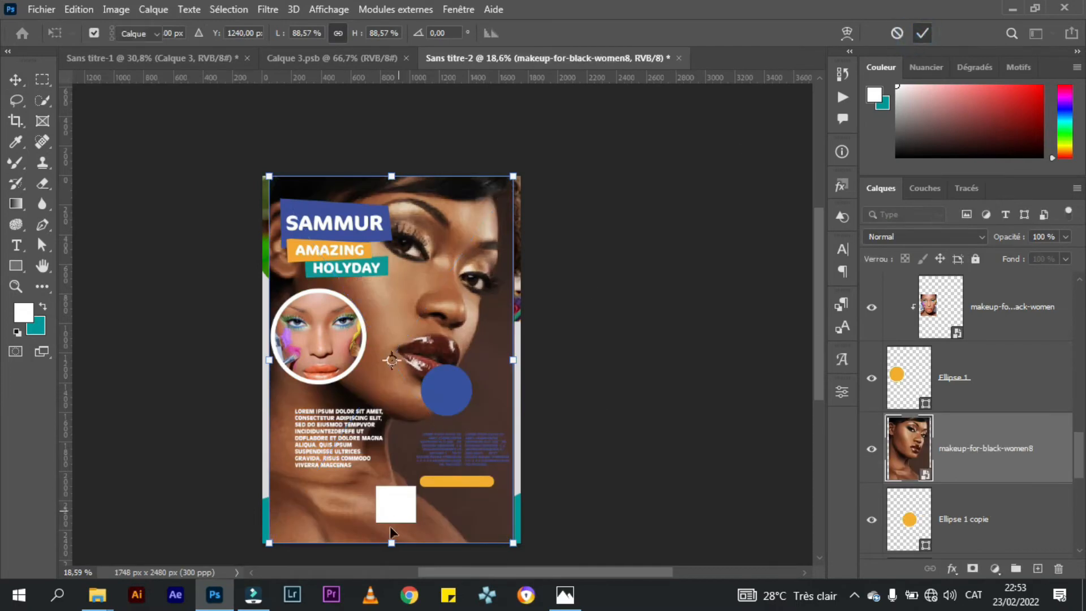
drag(392, 541, 405, 360)
drag(437, 248, 399, 370)
alt+click(960, 482)
drag(444, 271, 411, 321)
drag(417, 359, 437, 350)
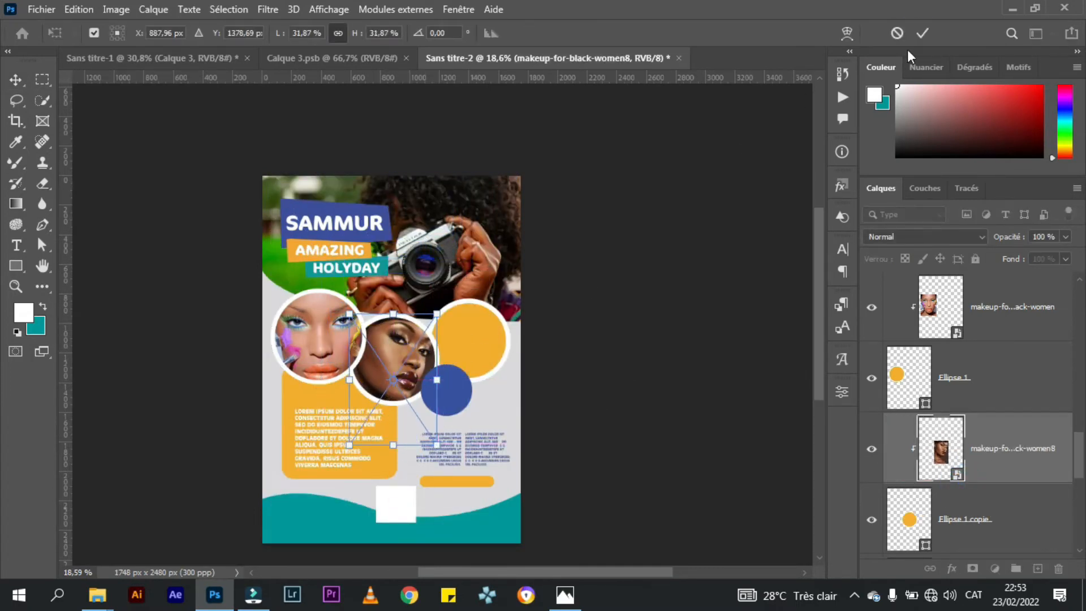
click(922, 33)
click(714, 317)
- Place the photo-of-woman-wearing-denim-jacket-1757281 image directly above the right circle's layer
click(481, 337)
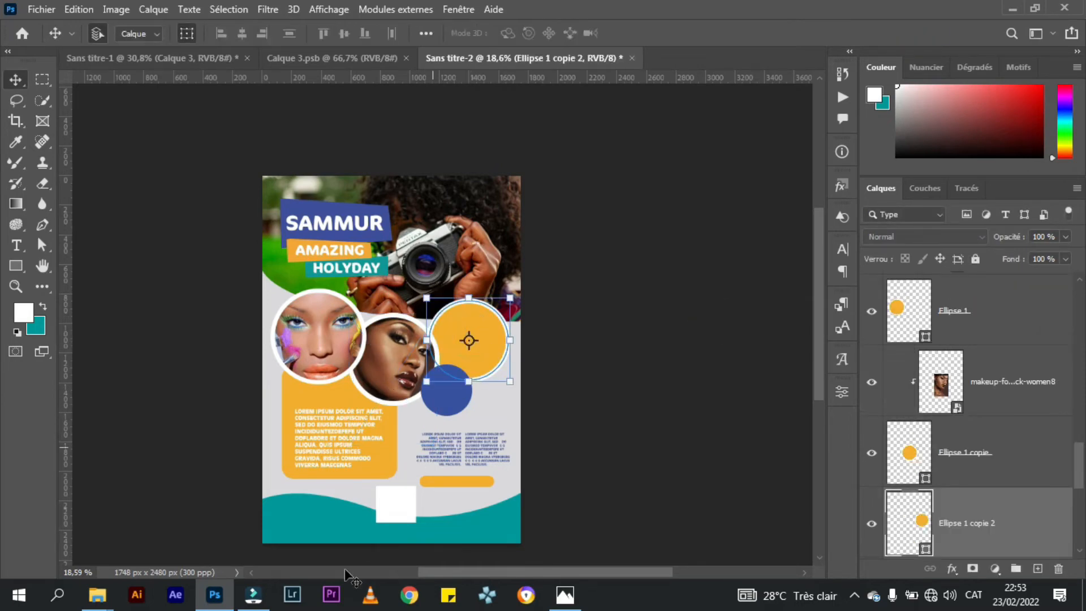
mouse_move(98, 594)
click(359, 526)
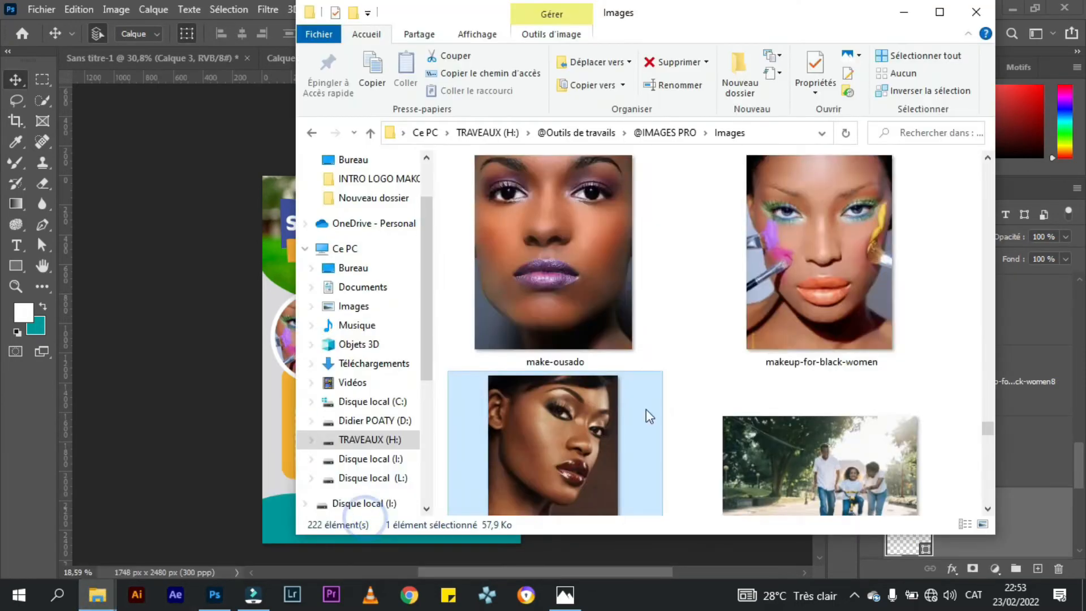
scroll(645, 409, down, 5)
drag(554, 373, 396, 362)
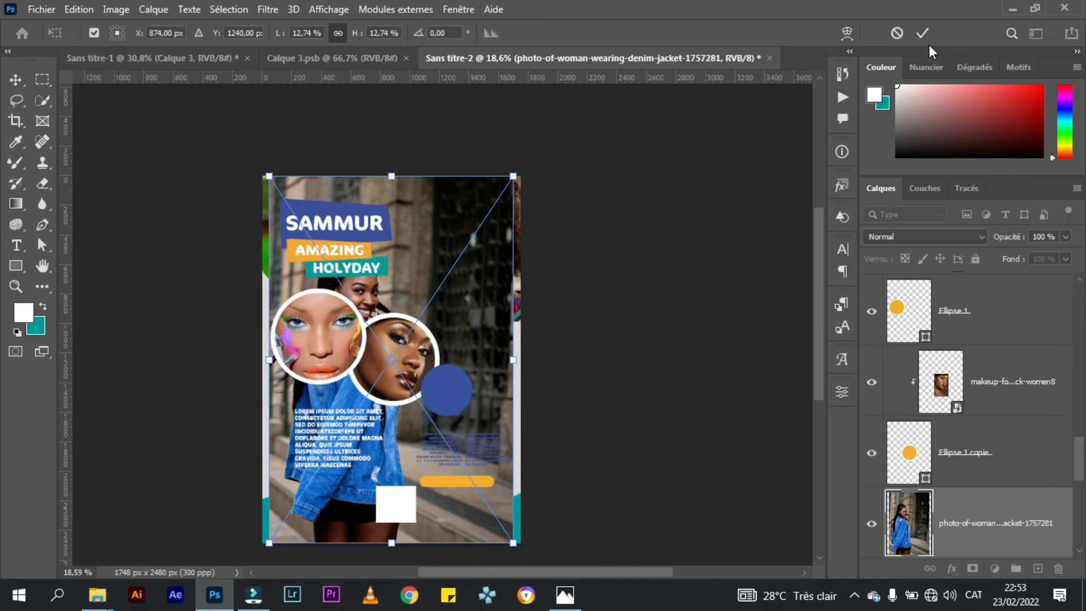
click(923, 34)
- Clip the denim jacket photo to the right circle, then shrink and position it so the woman fills the circle
alt+click(979, 345)
drag(482, 355, 560, 391)
drag(590, 217, 546, 285)
drag(513, 304, 533, 279)
click(919, 32)
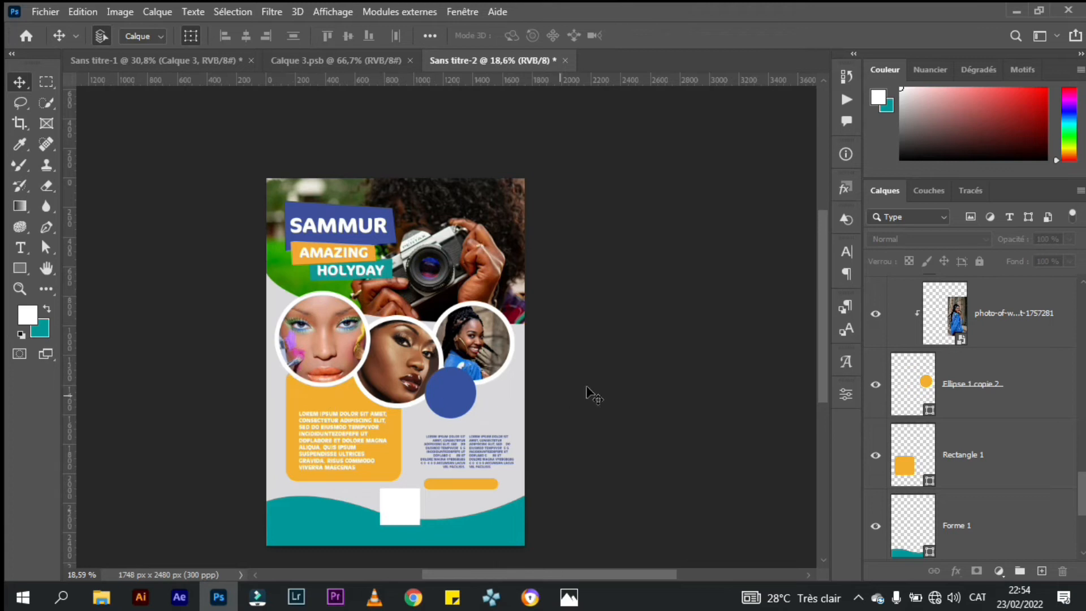
- Add a drop shadow effect to the left circle's shape layer beneath the clipped makeup photo
click(607, 380)
click(347, 381)
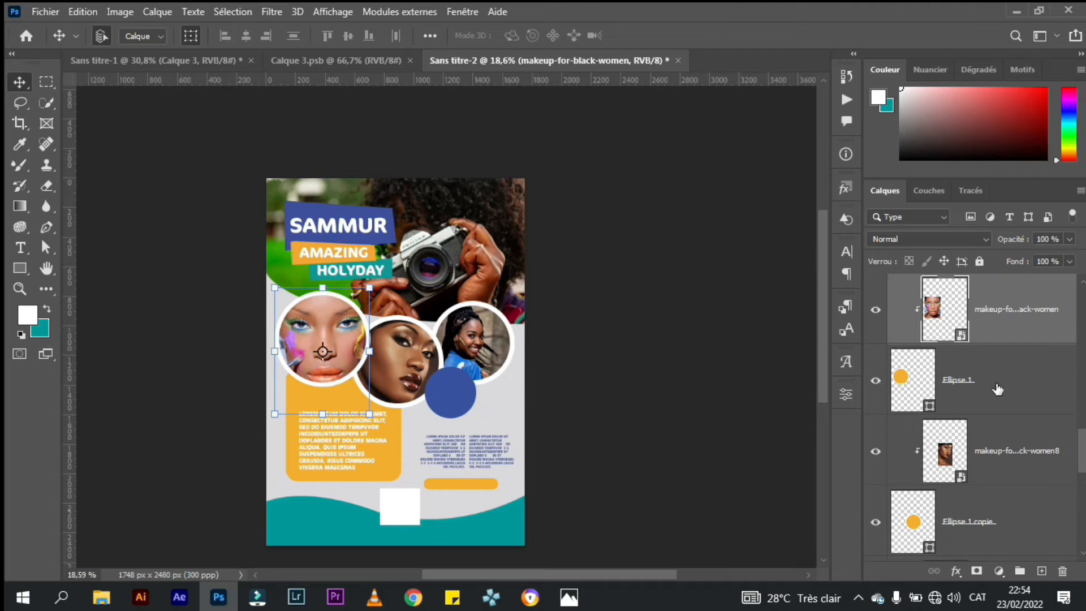
click(1010, 382)
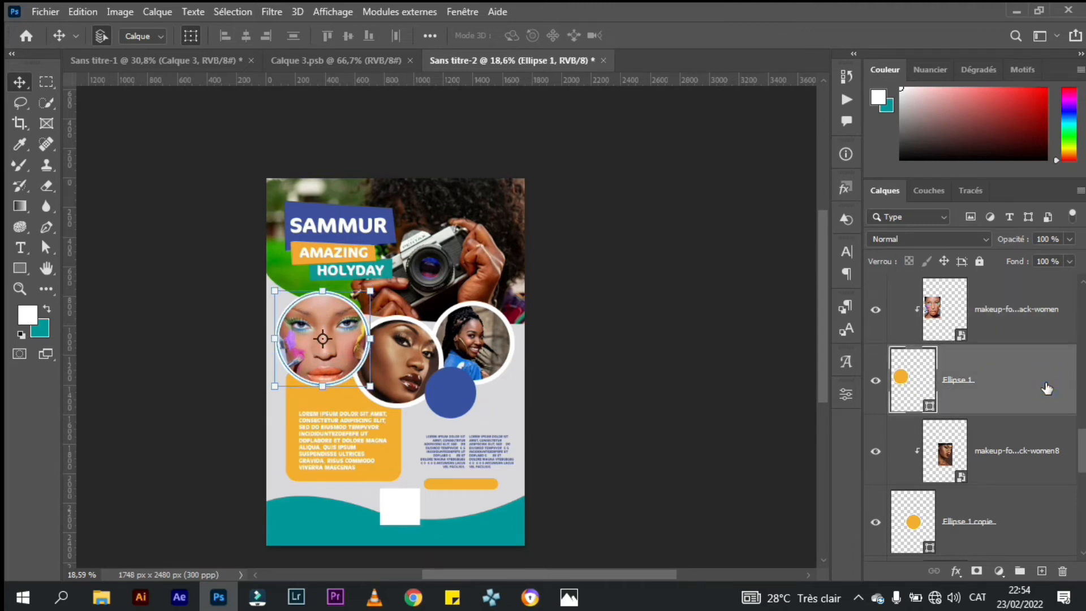
double_click(1047, 388)
drag(409, 169, 933, 139)
click(812, 447)
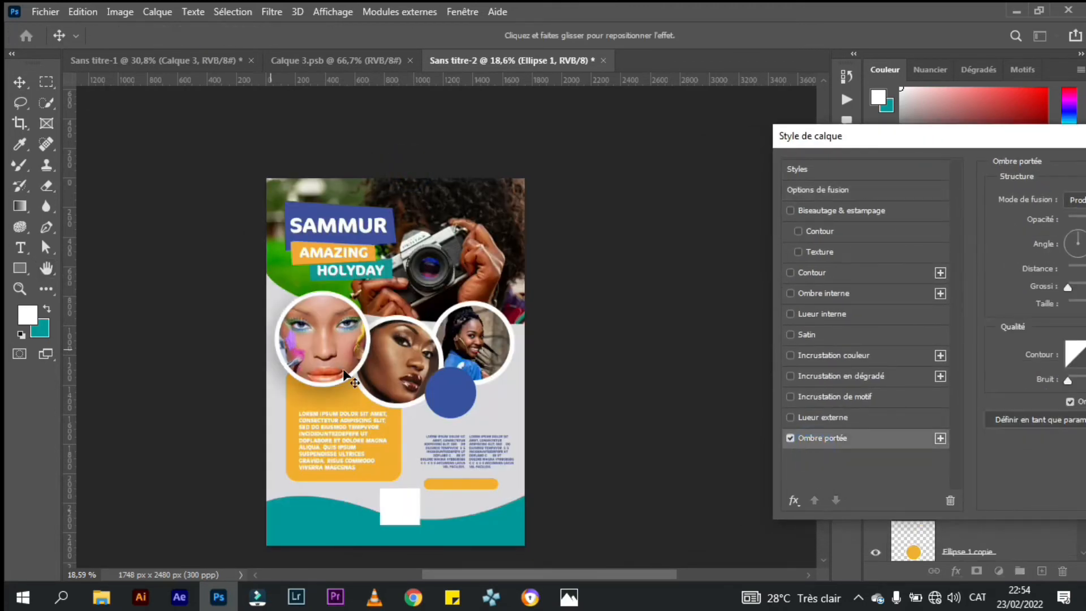
- Tighten the left circle's drop shadow to a distance of 18 px and a size of 49 px
mouse_move(287, 394)
mouse_down()
mouse_move(301, 408)
mouse_move(305, 399)
mouse_up()
drag(968, 150, 829, 141)
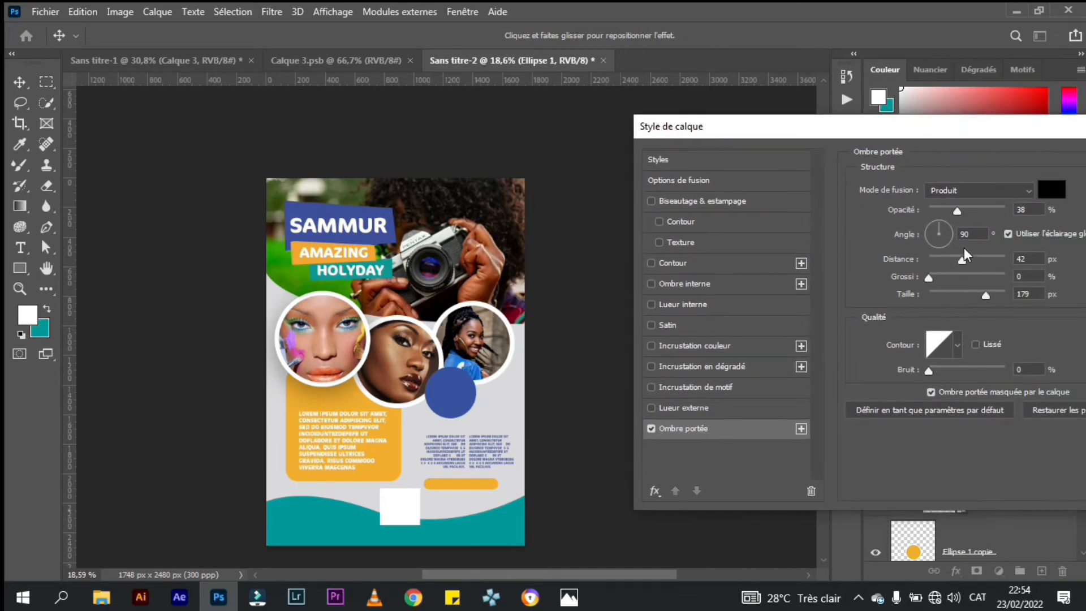
drag(973, 298, 948, 303)
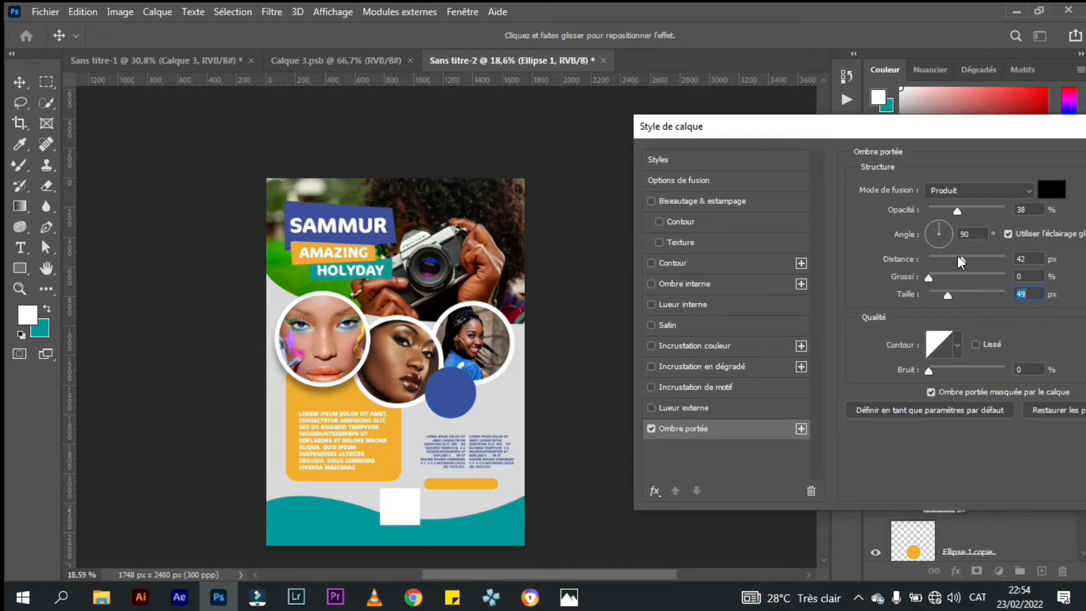
drag(958, 256, 943, 253)
drag(925, 135, 752, 129)
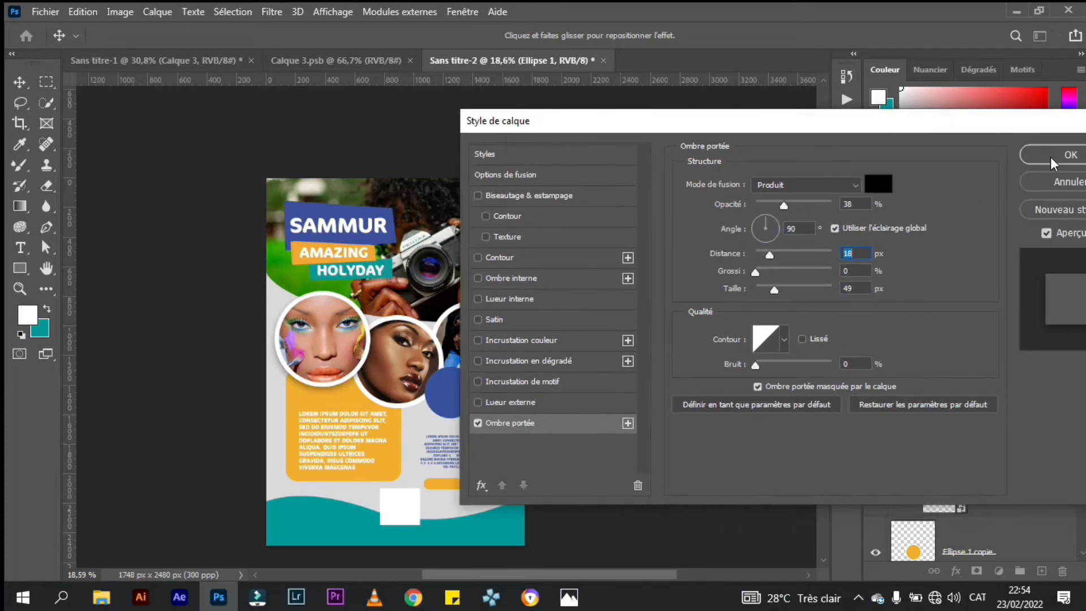
click(1053, 163)
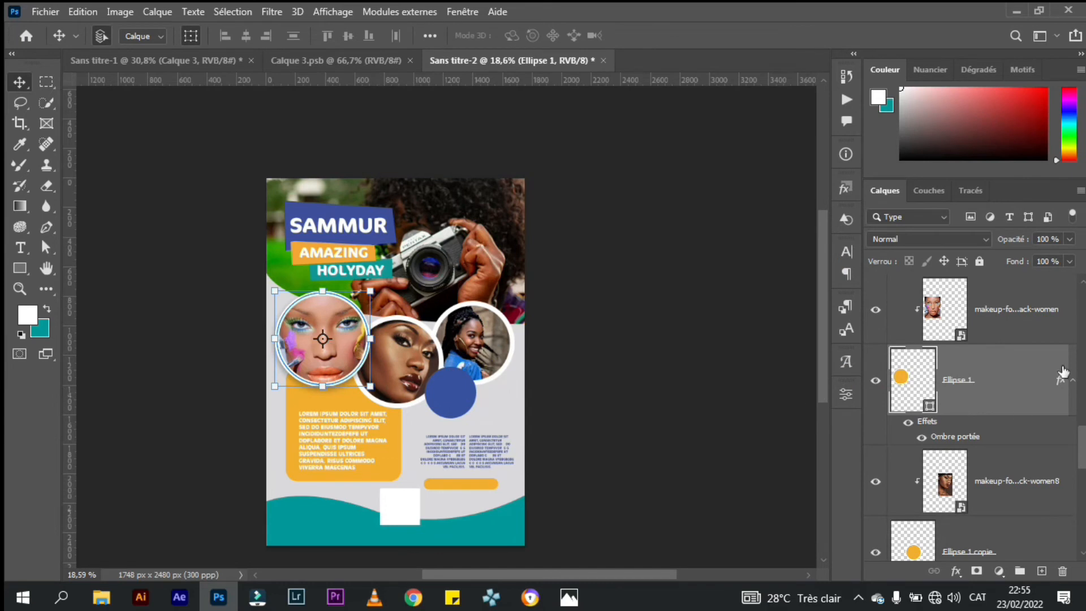
- Copy the left circle's drop shadow to the middle and right photo circles' shape layers
scroll(1063, 382, down, 1)
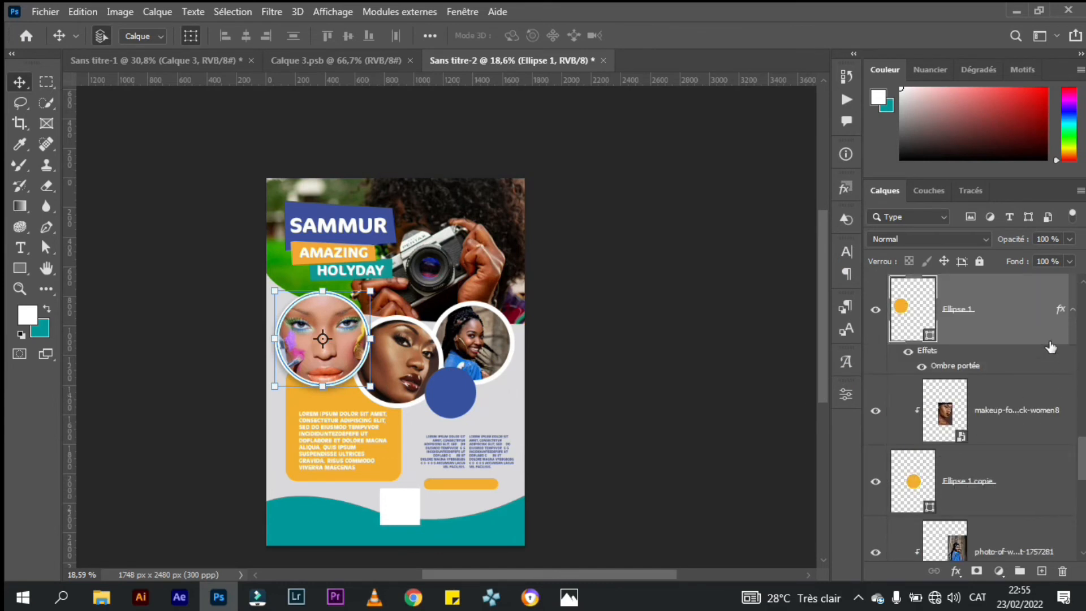
drag(1061, 312, 1003, 483)
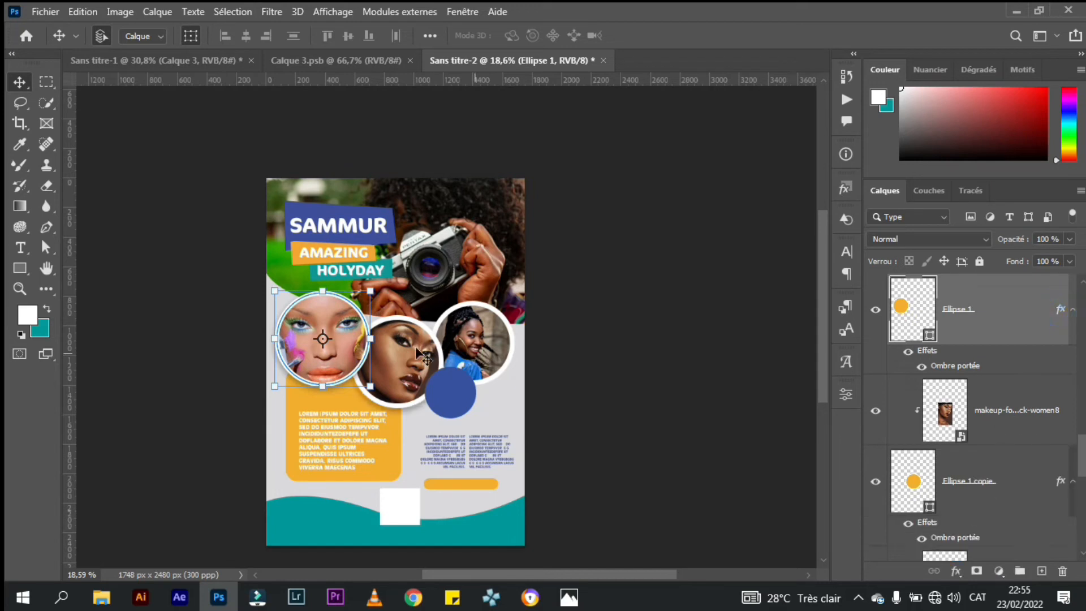
scroll(1055, 419, down, 1)
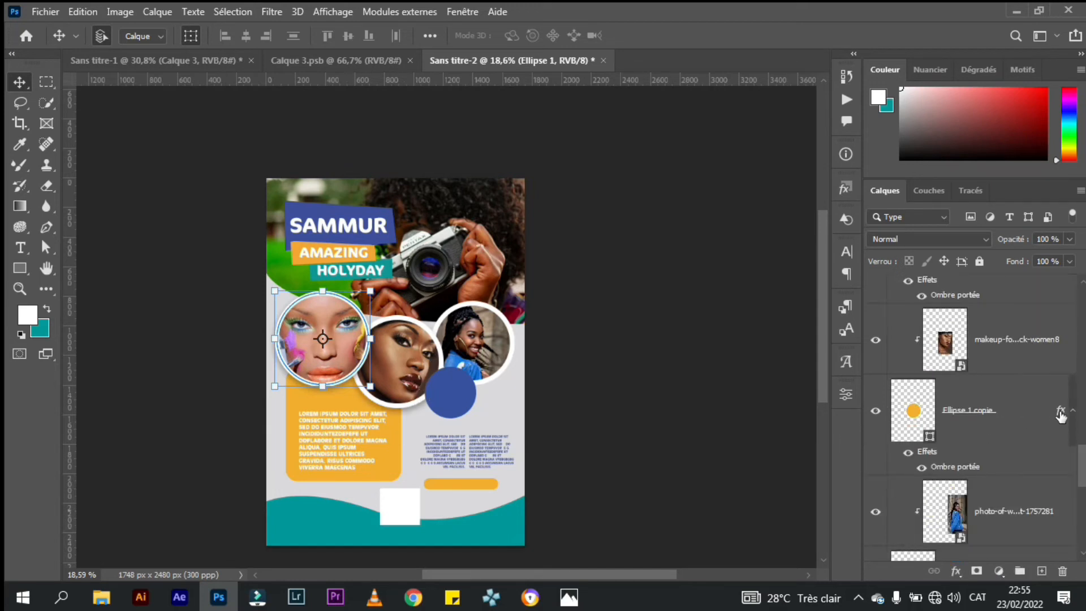
drag(1059, 413, 1013, 392)
- Copy the photo circles' drop shadow to the small blue circle's layer
click(448, 408)
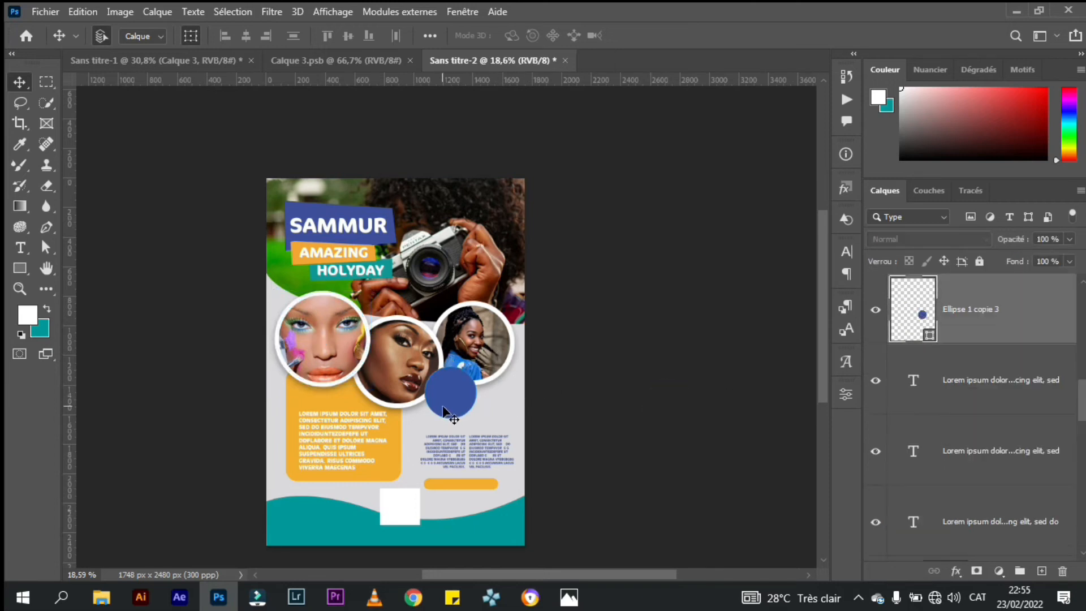
scroll(1041, 481, down, 5)
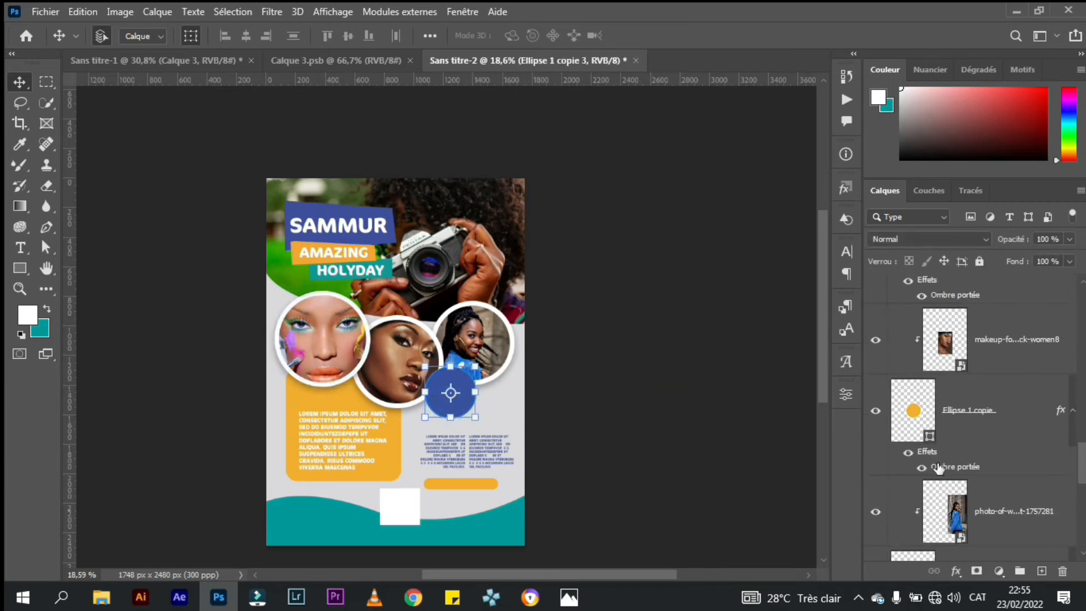
scroll(1067, 373, up, 5)
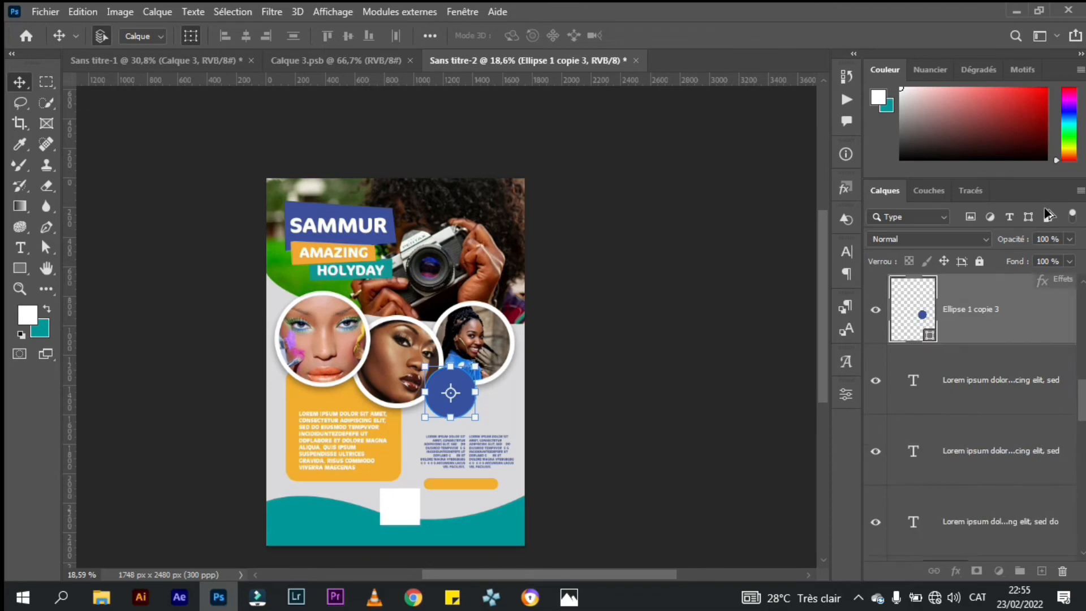
click(1055, 462)
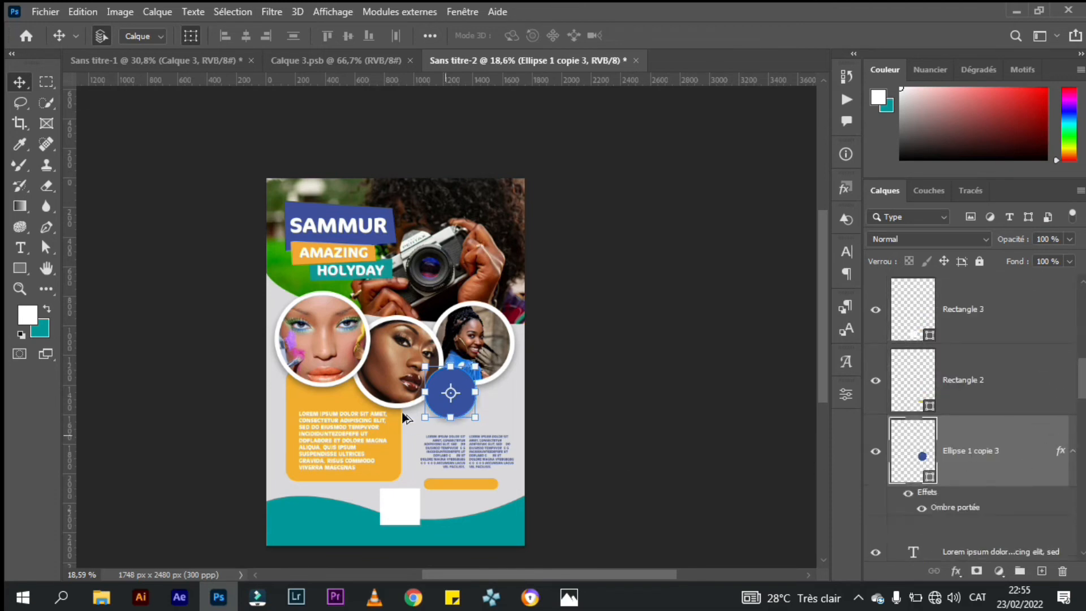
click(650, 405)
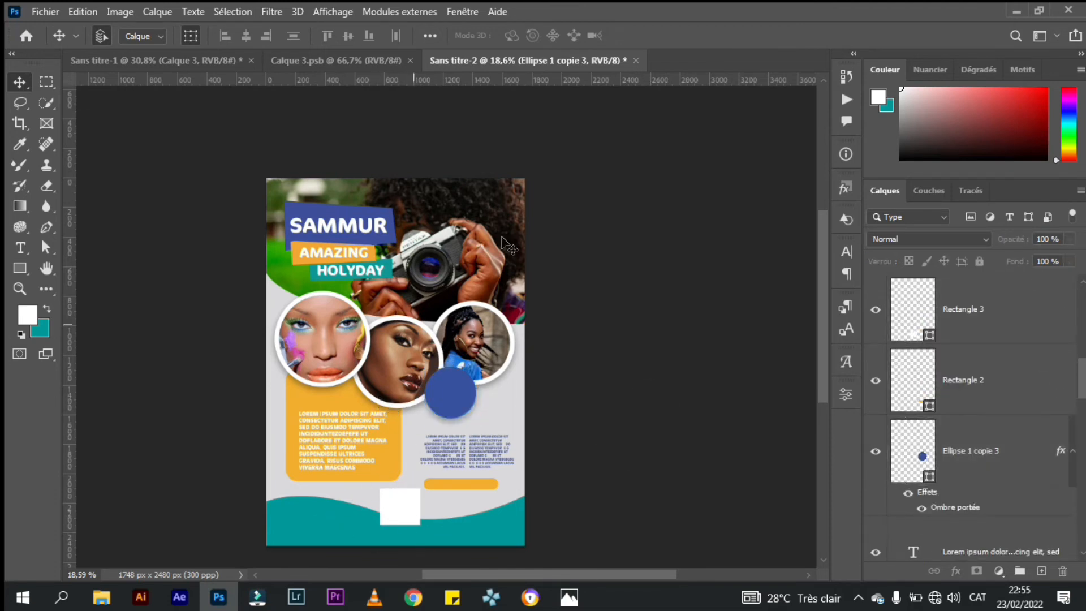
- Show the reference travel flyer layer to compare it with the recreated design, and hide it again
scroll(996, 396, up, 5)
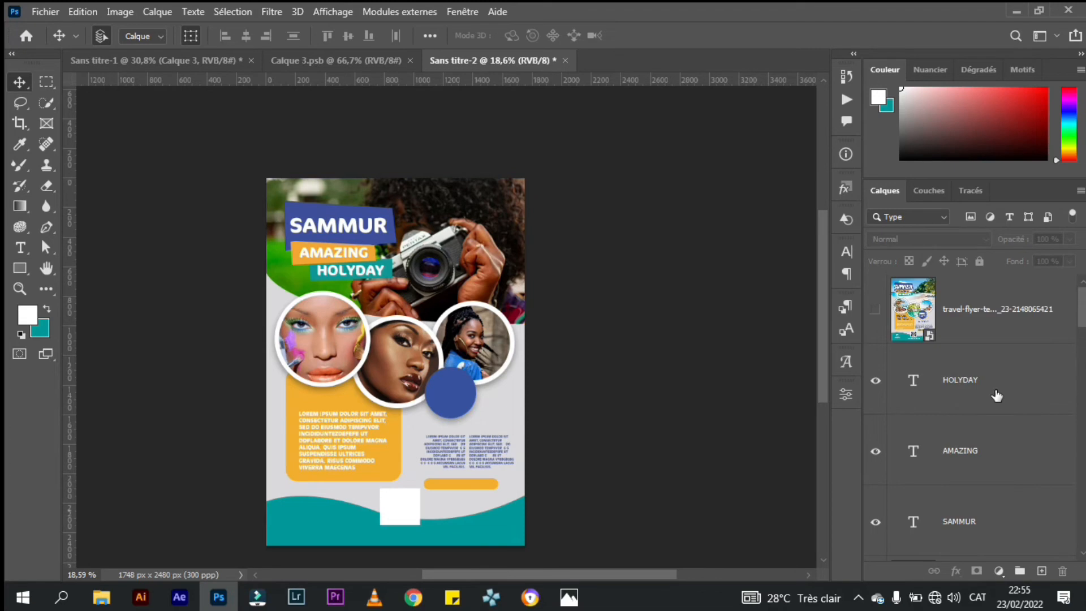
click(876, 313)
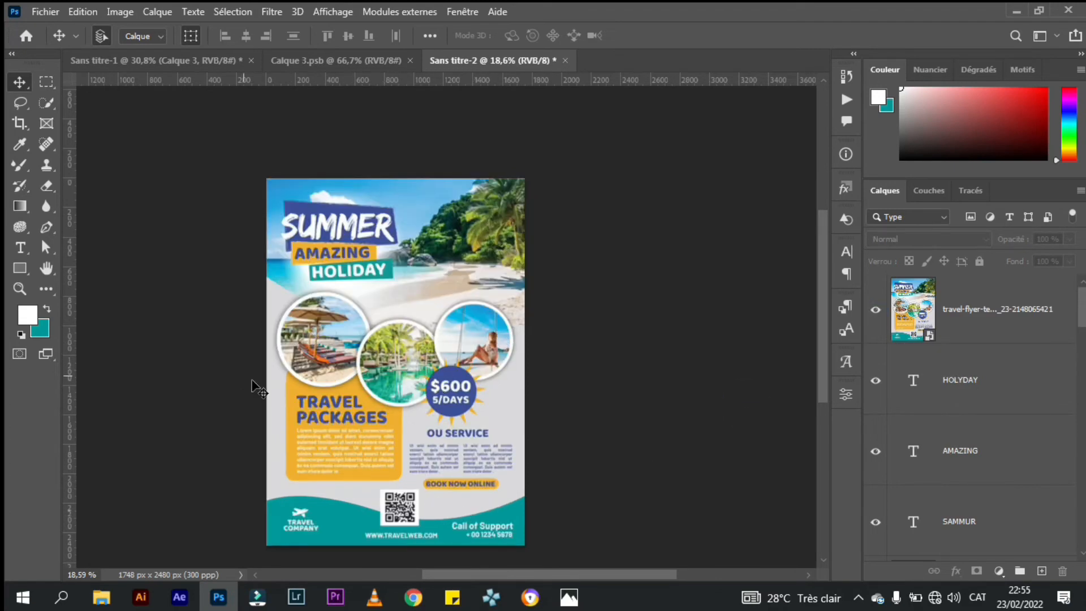
click(360, 63)
click(504, 61)
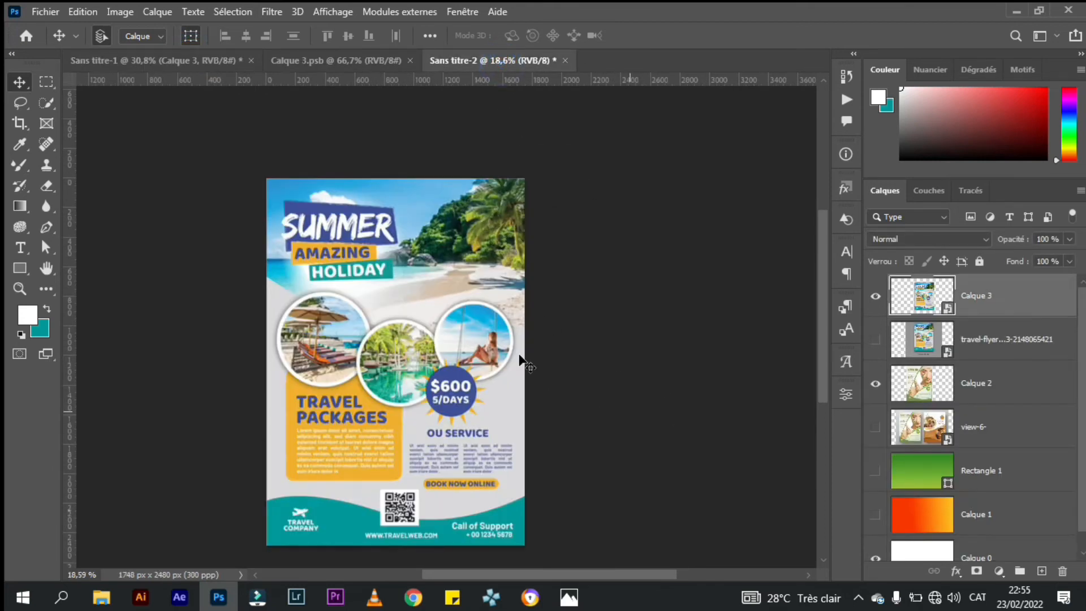
click(876, 309)
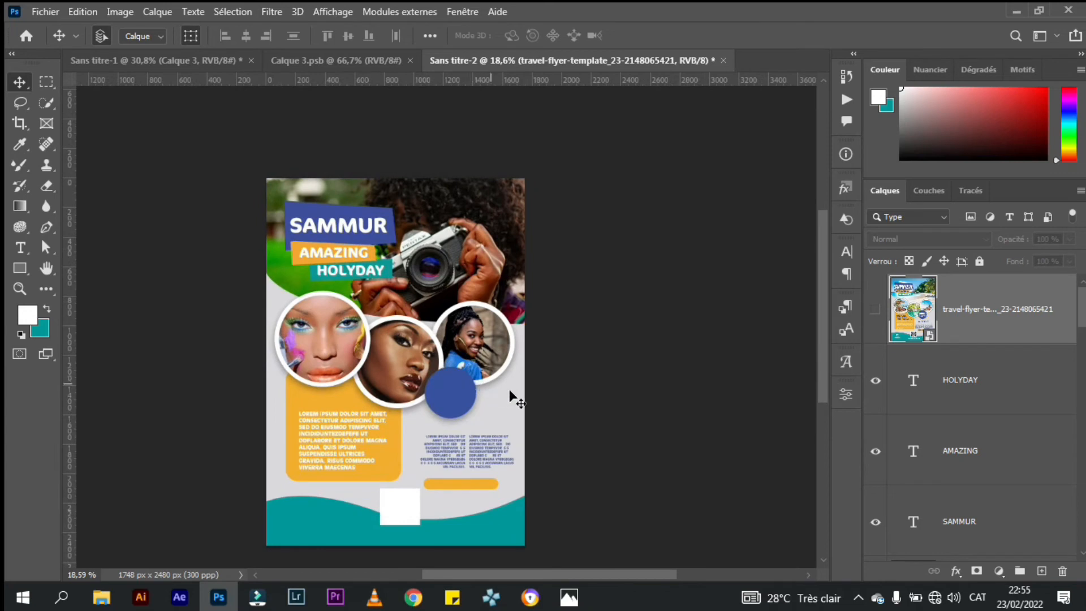
click(585, 383)
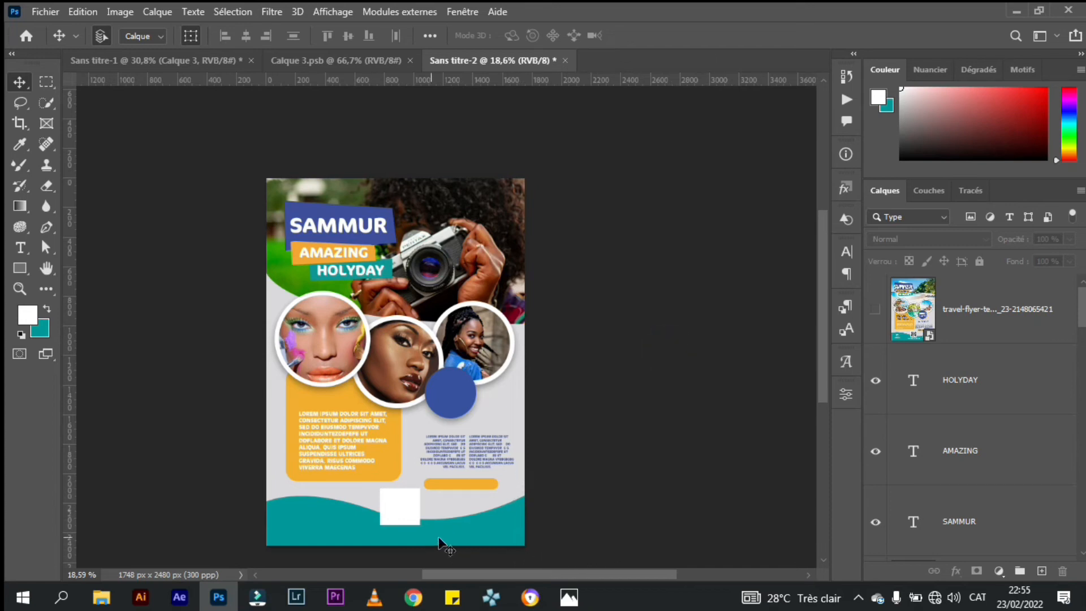
- Give the teal wave at the flyer's foot a linear gradient fill with its first colour stop set to 00989b
click(489, 527)
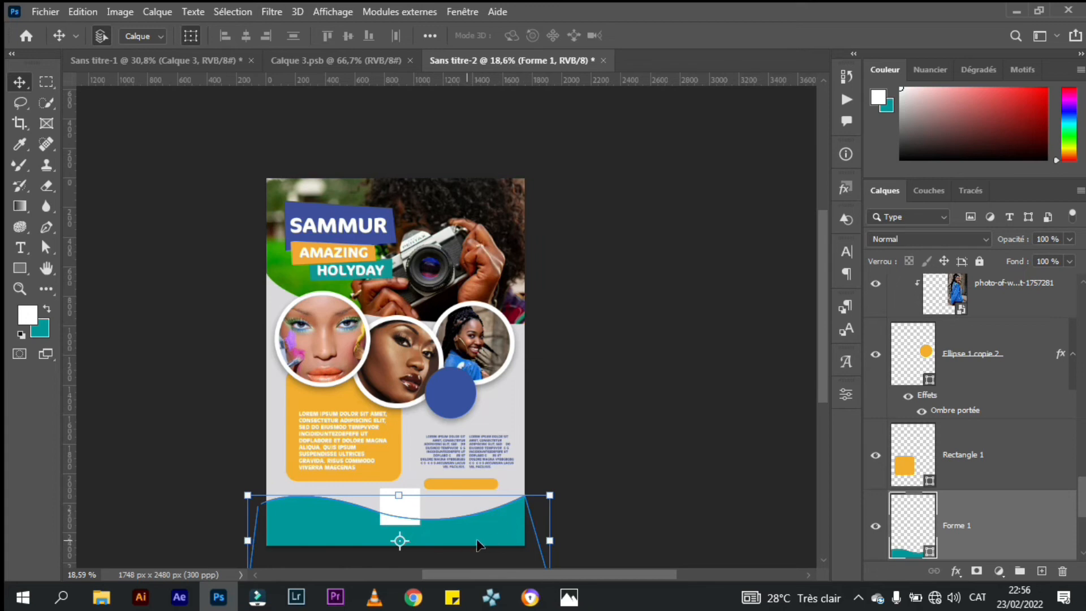
click(20, 269)
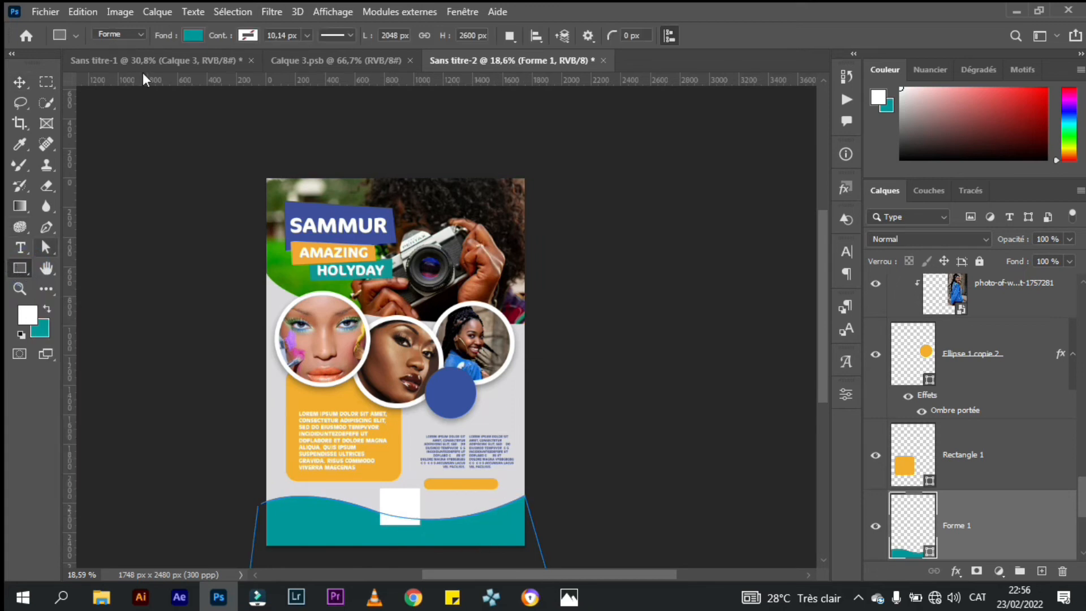
click(192, 35)
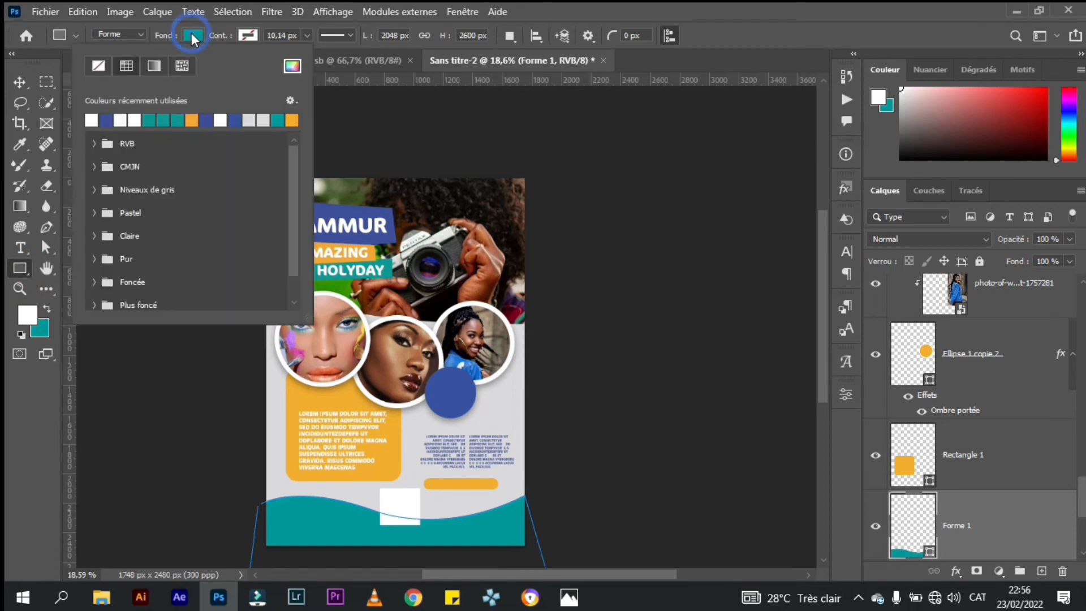
click(151, 70)
click(151, 121)
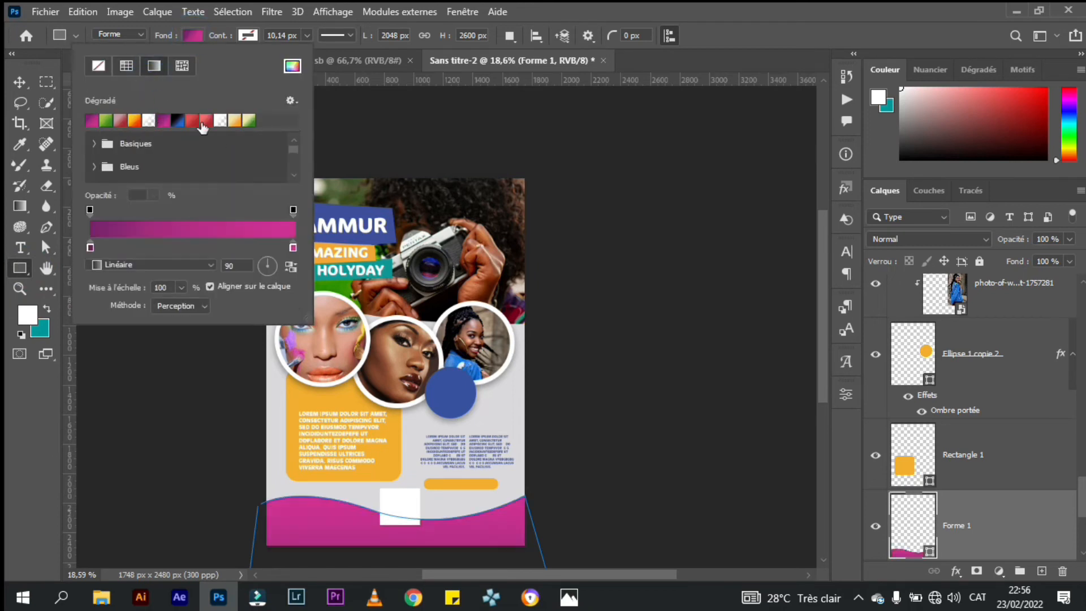
double_click(90, 247)
click(40, 328)
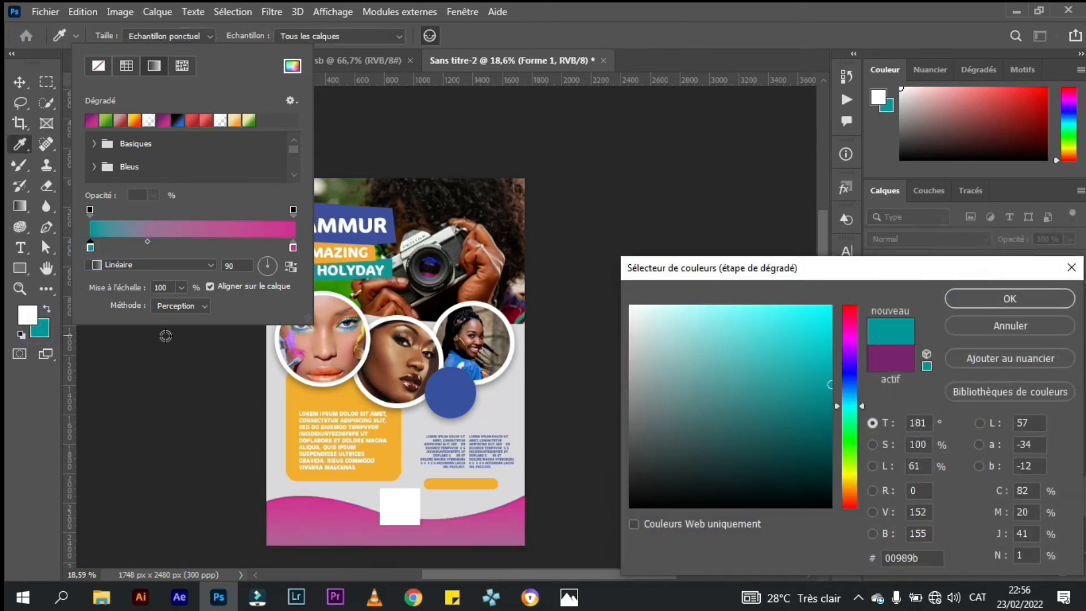
key(Return)
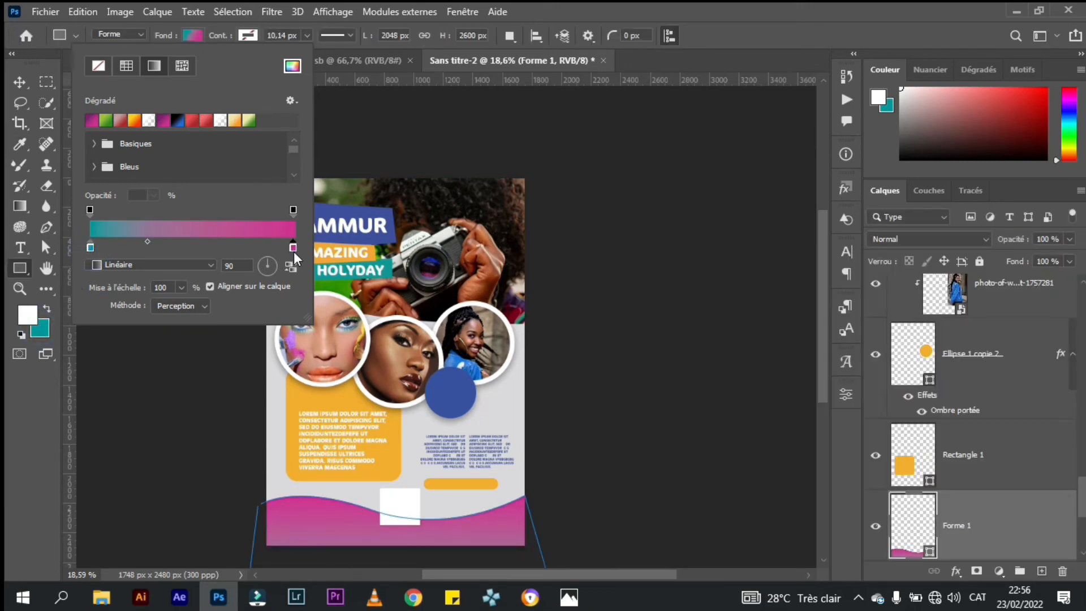
- Set the wave gradient's end colour stop to dark teal 034f50
double_click(293, 247)
click(39, 328)
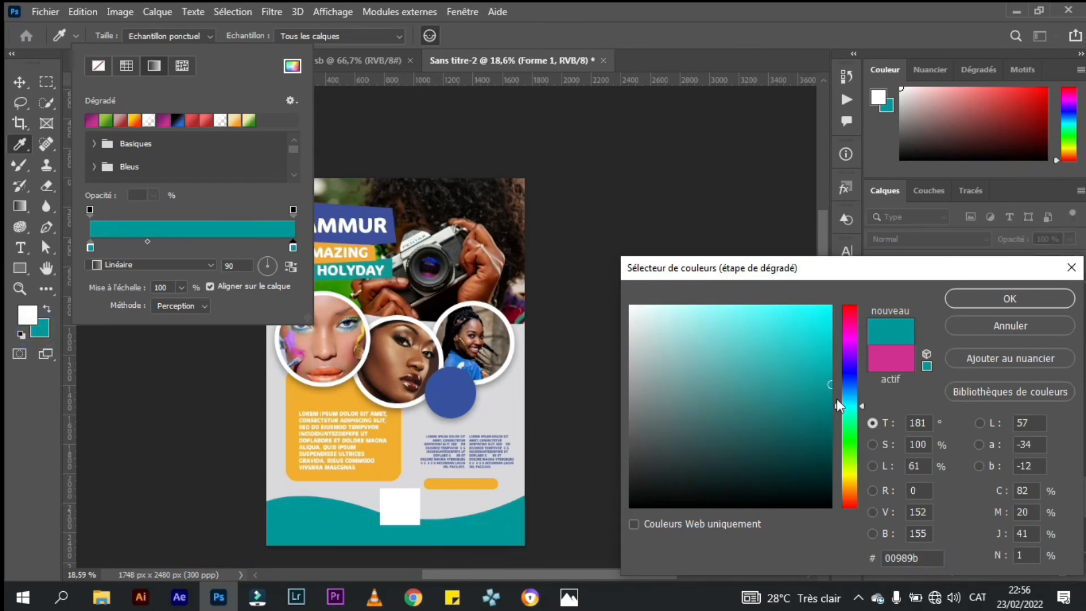
drag(836, 398, 823, 444)
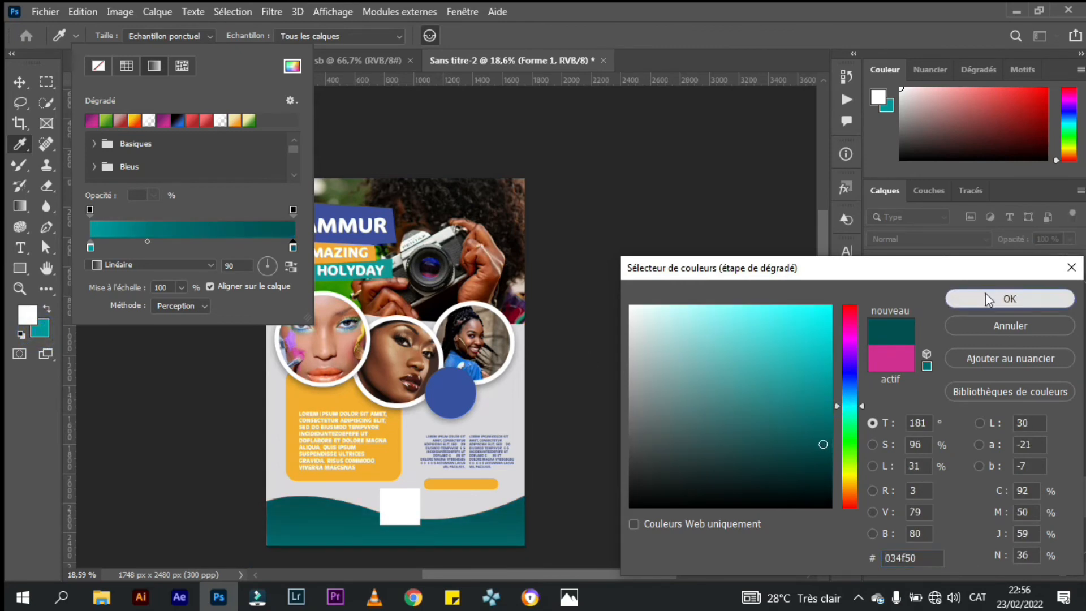
click(985, 293)
click(20, 82)
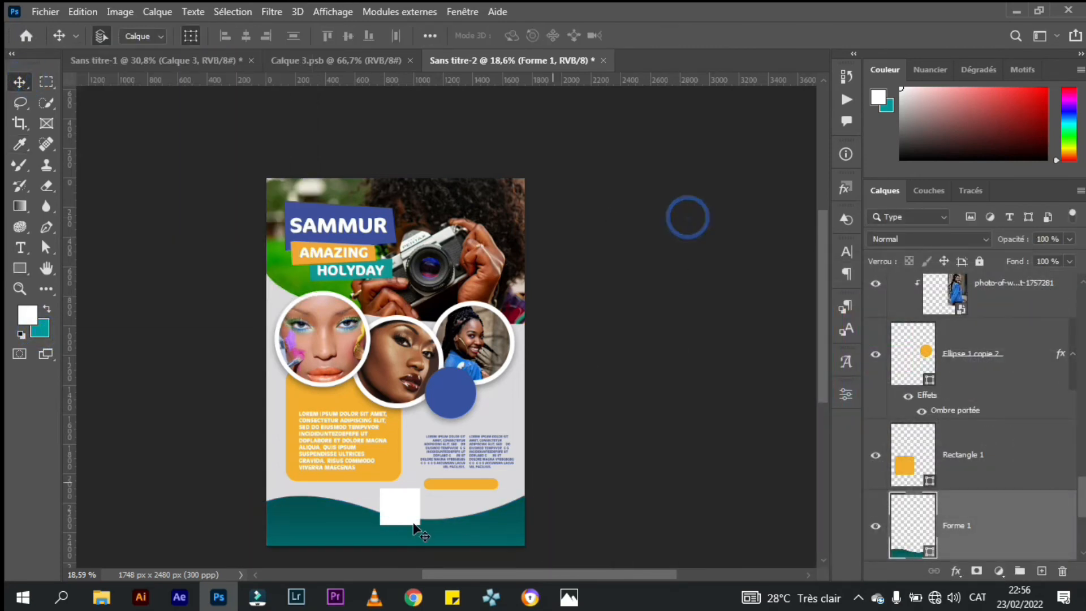